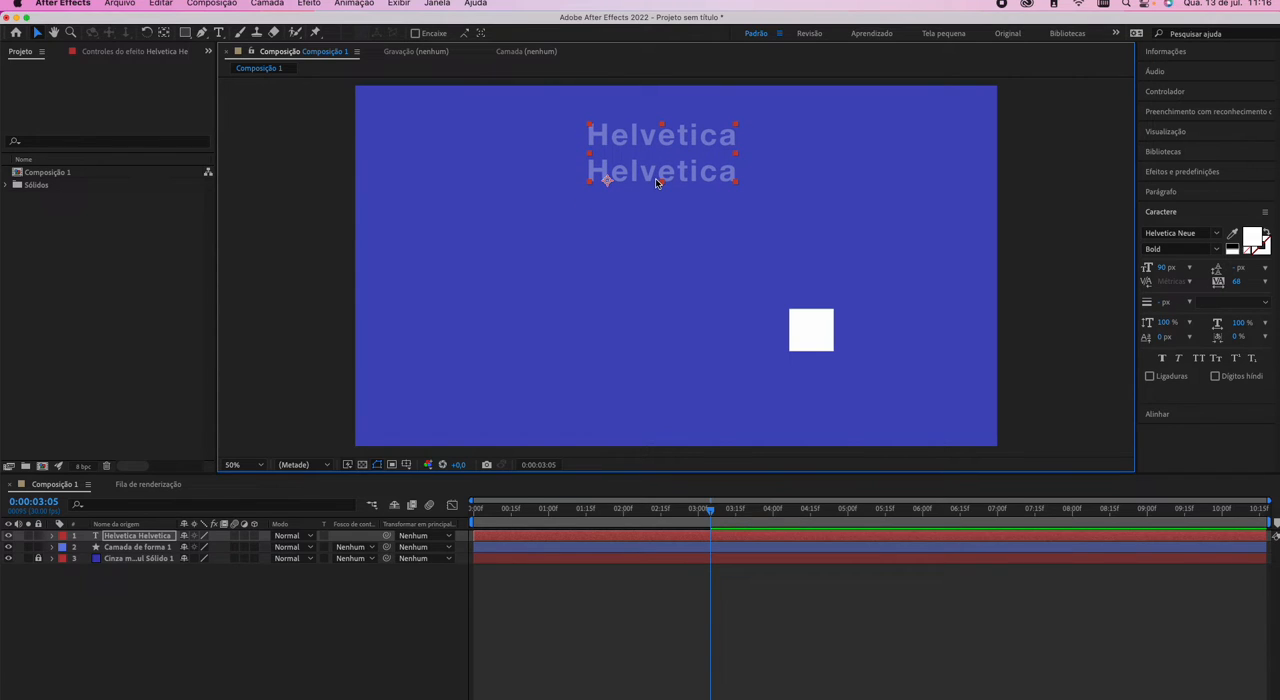
Delete the white square shape layer from the composition.
click(795, 338)
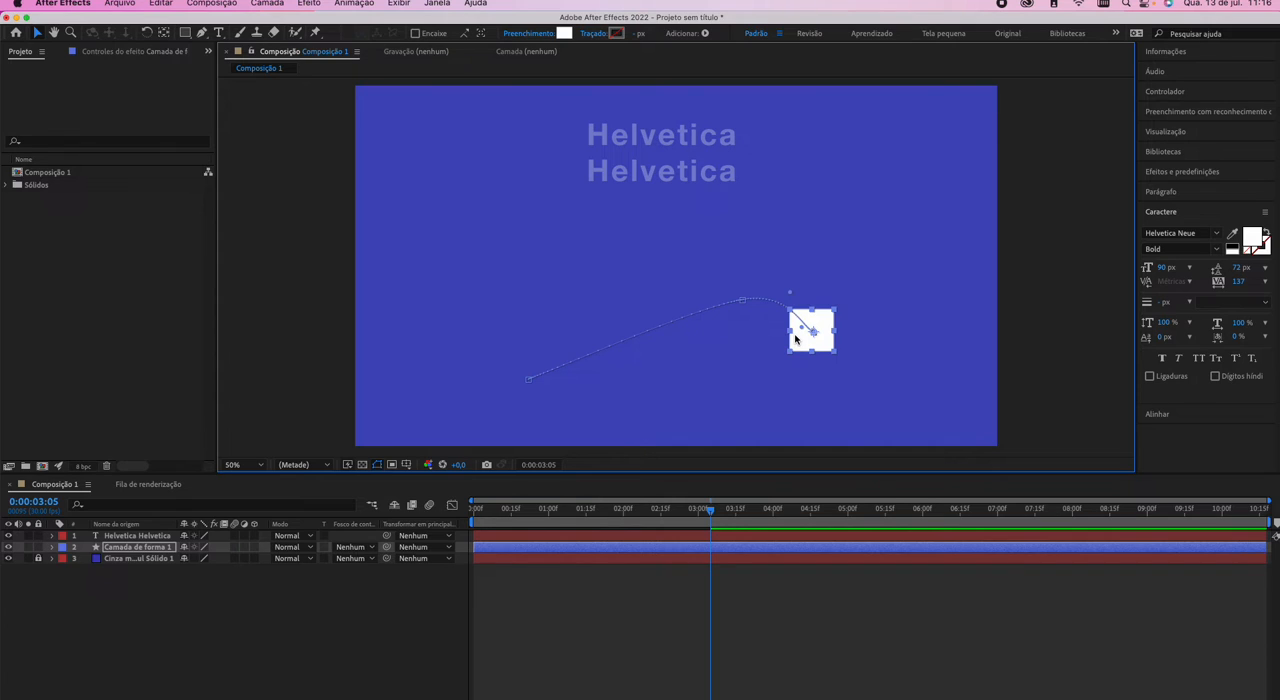
key(super+z)
key(Delete)
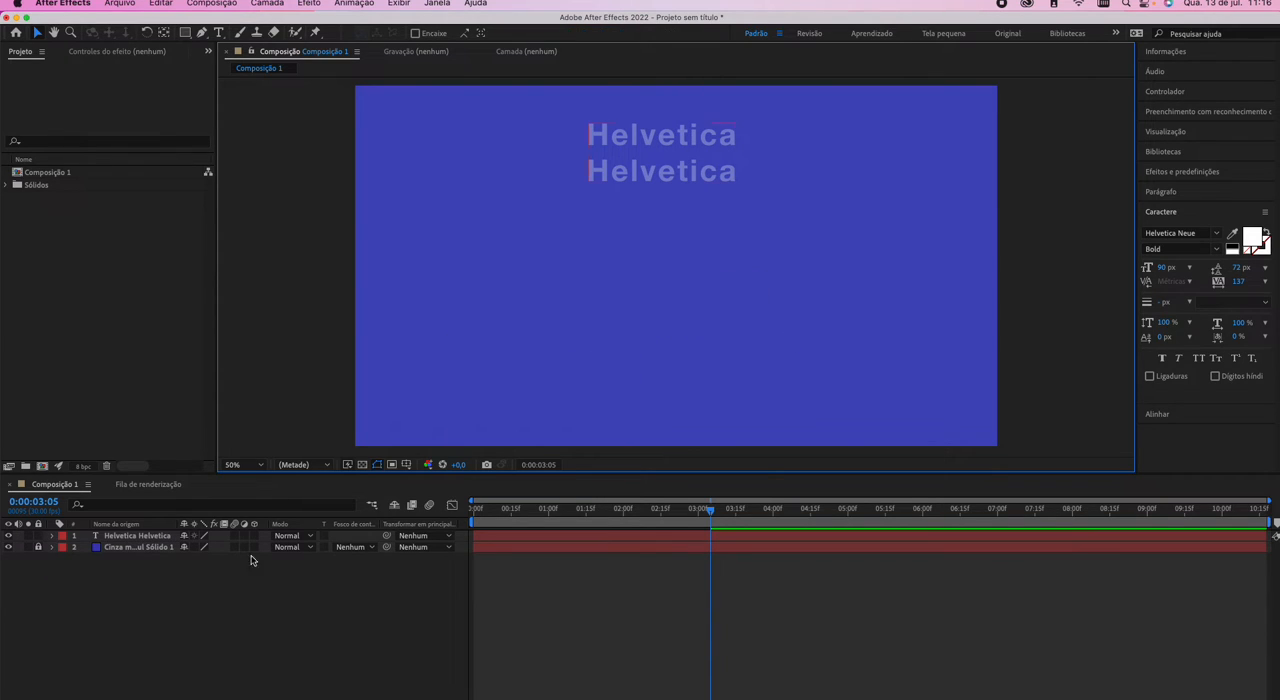
Remove the second "Helvetica" line from the text layer, leaving a single line.
click(131, 536)
double_click(616, 184)
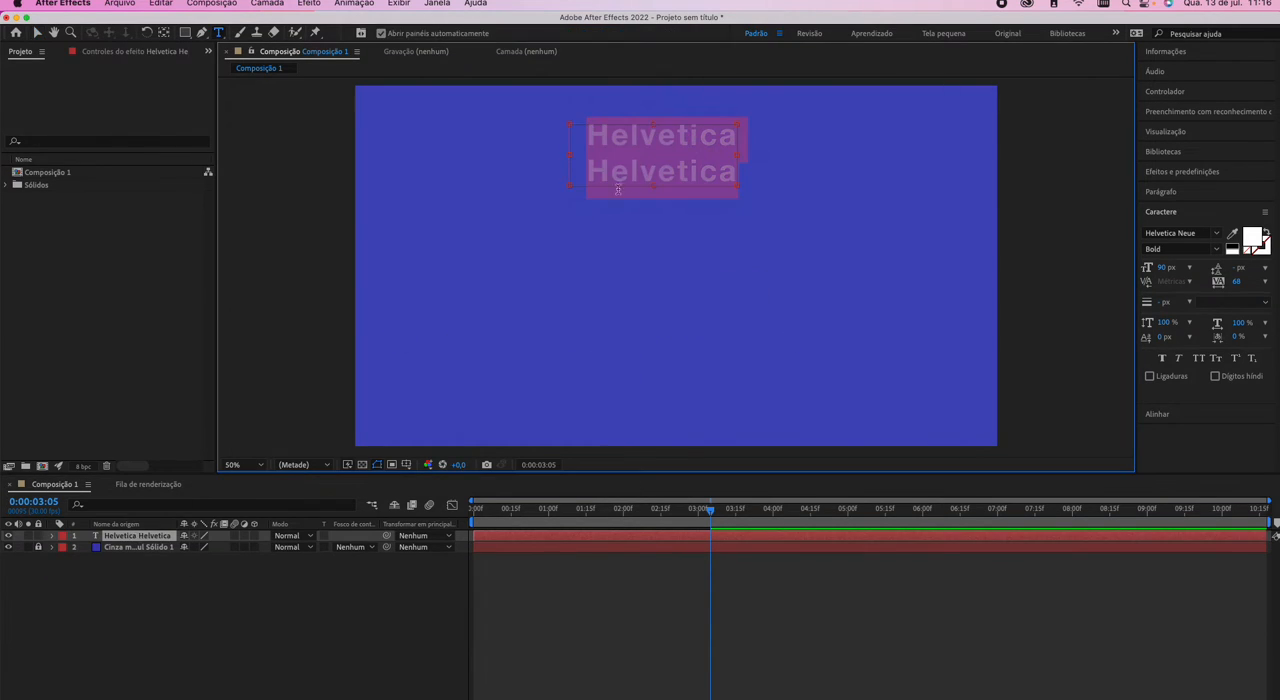
double_click(670, 162)
key(BackSpace)
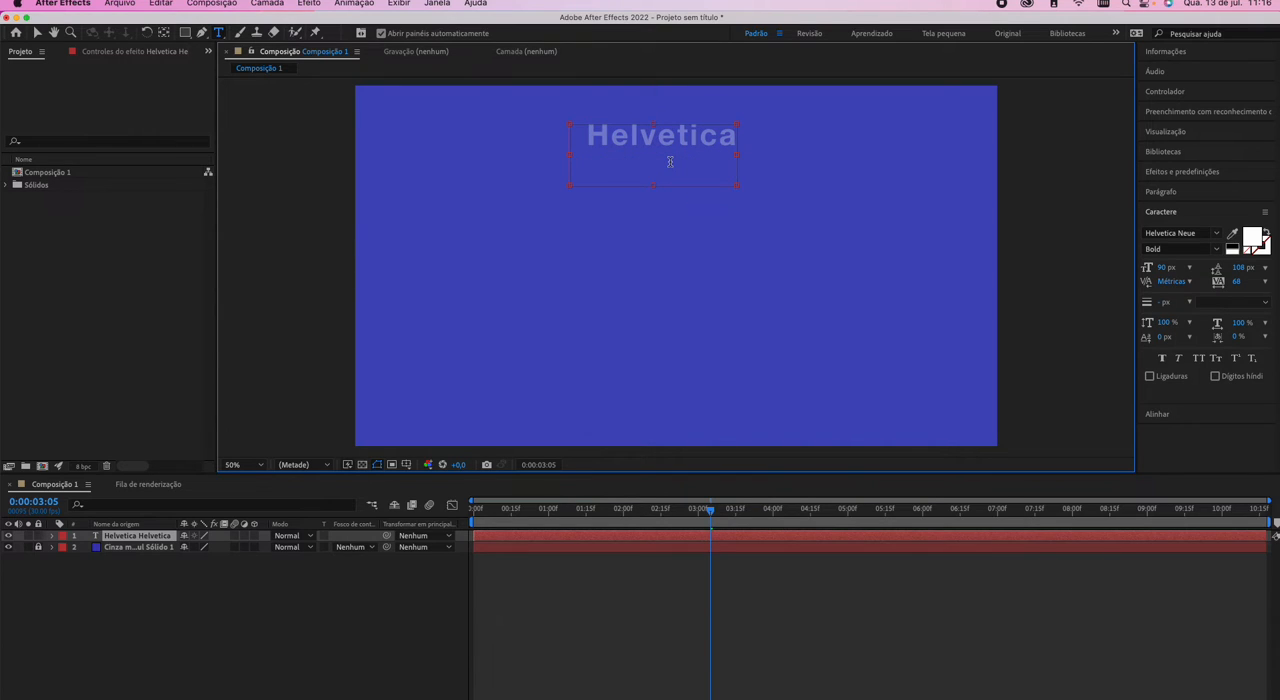
Widen the text box on both sides and centre the paragraph inside it.
drag(738, 155, 916, 152)
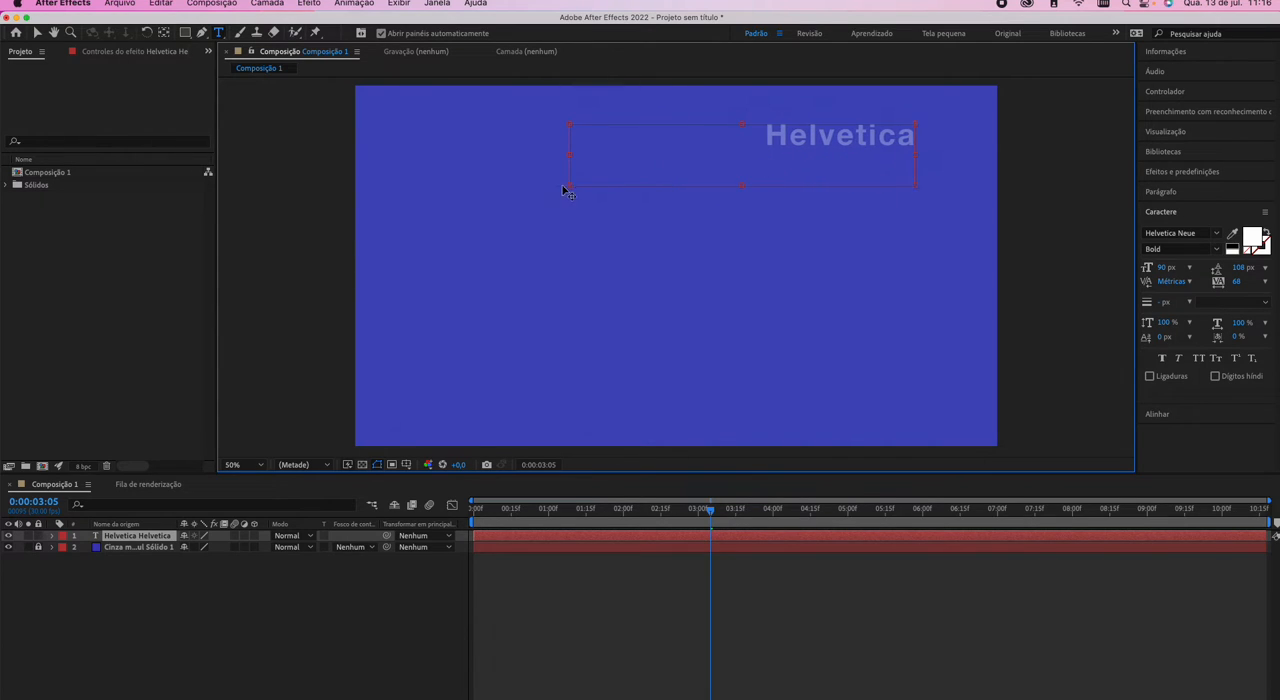
drag(569, 155, 477, 155)
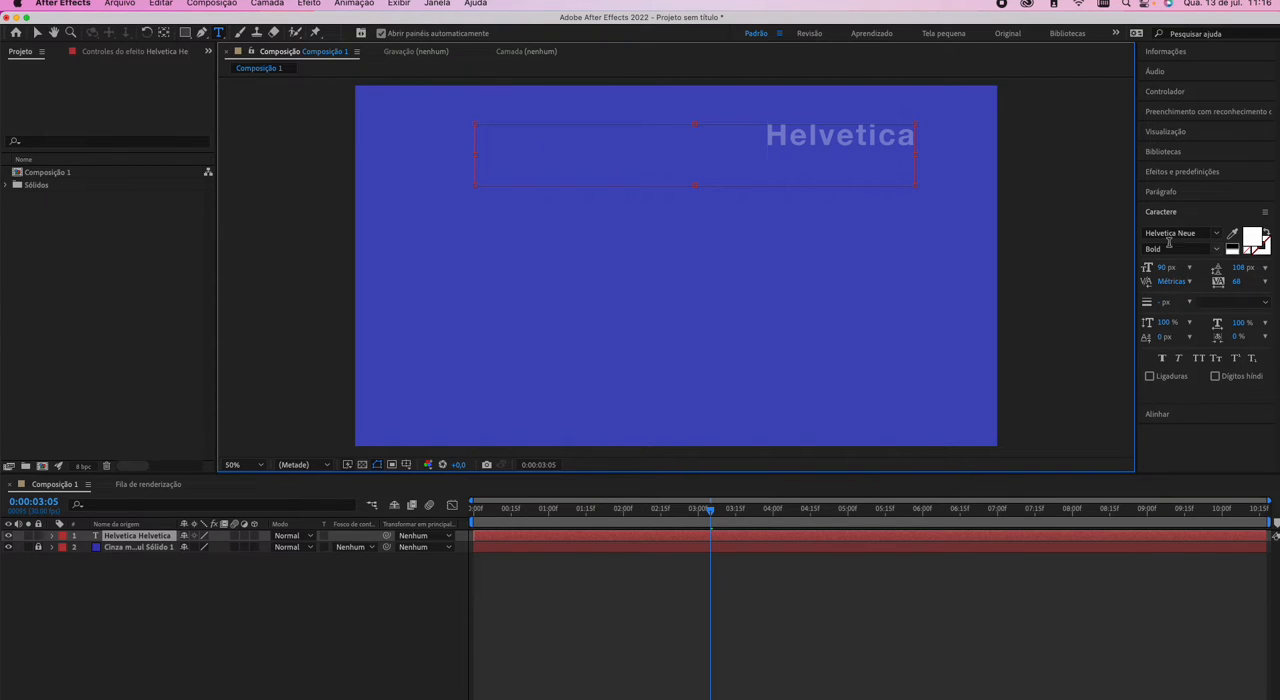
click(1183, 195)
click(1168, 213)
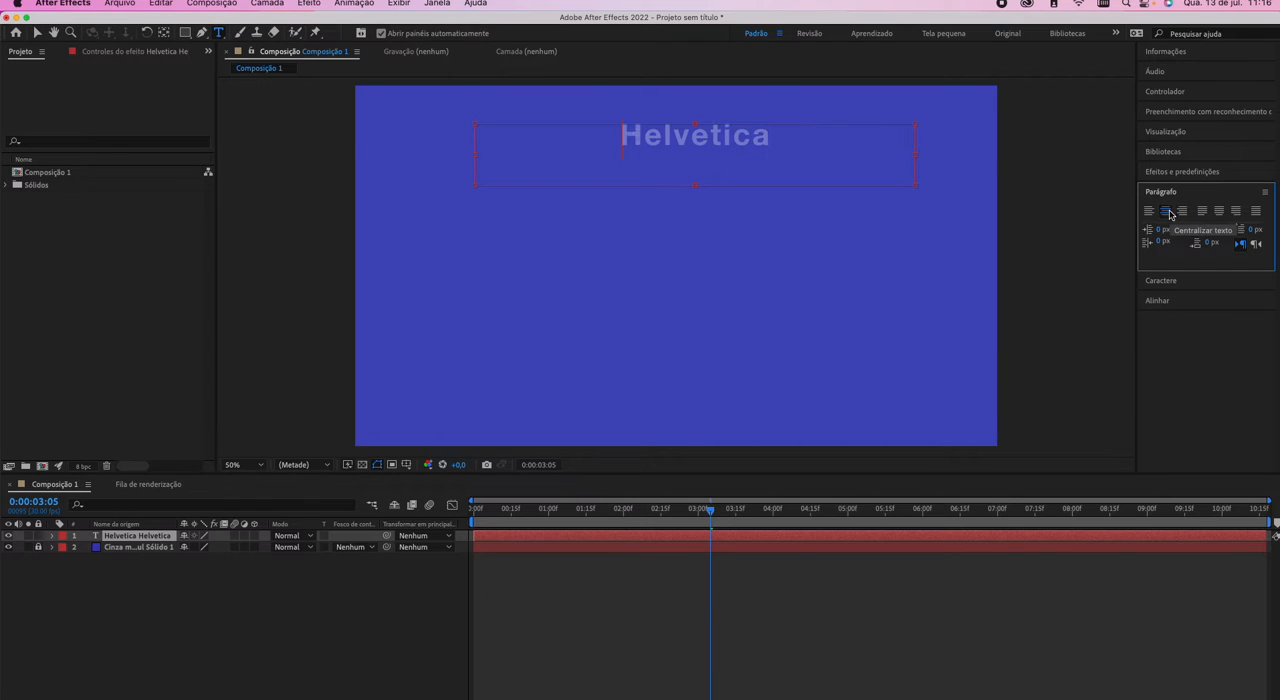
Replace the remaining word with the title "Gestão do Conhecimento".
double_click(754, 147)
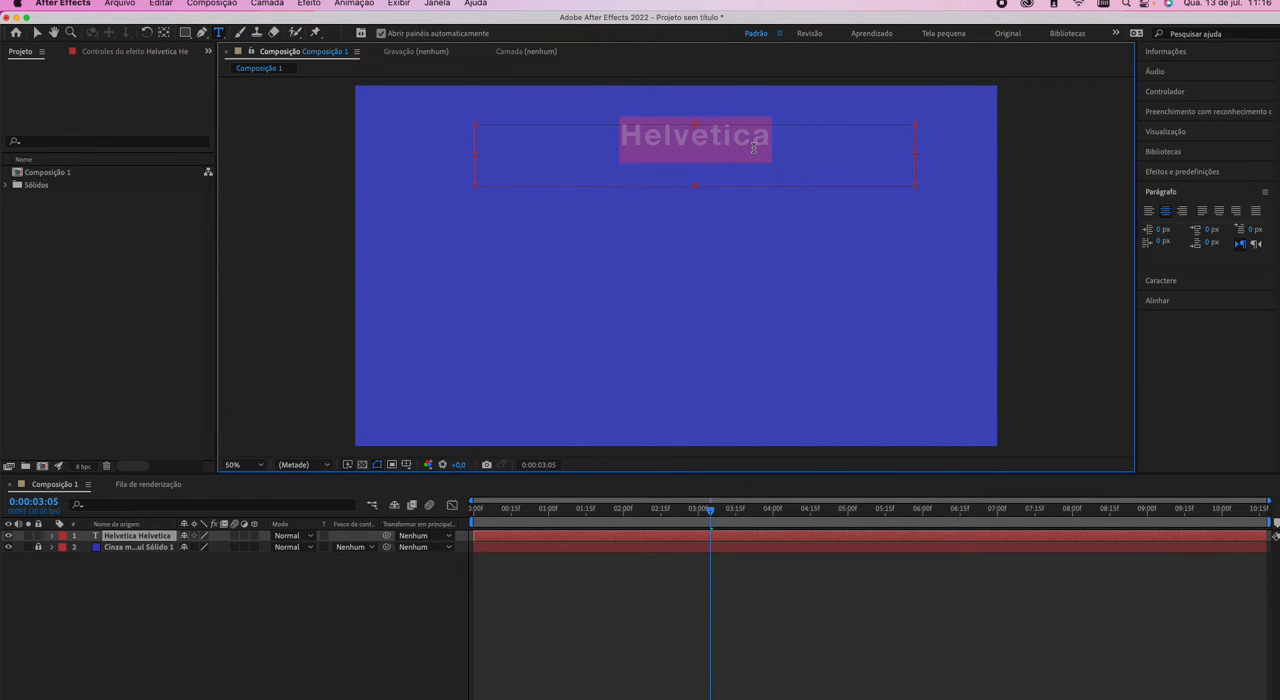
text(Gestão)
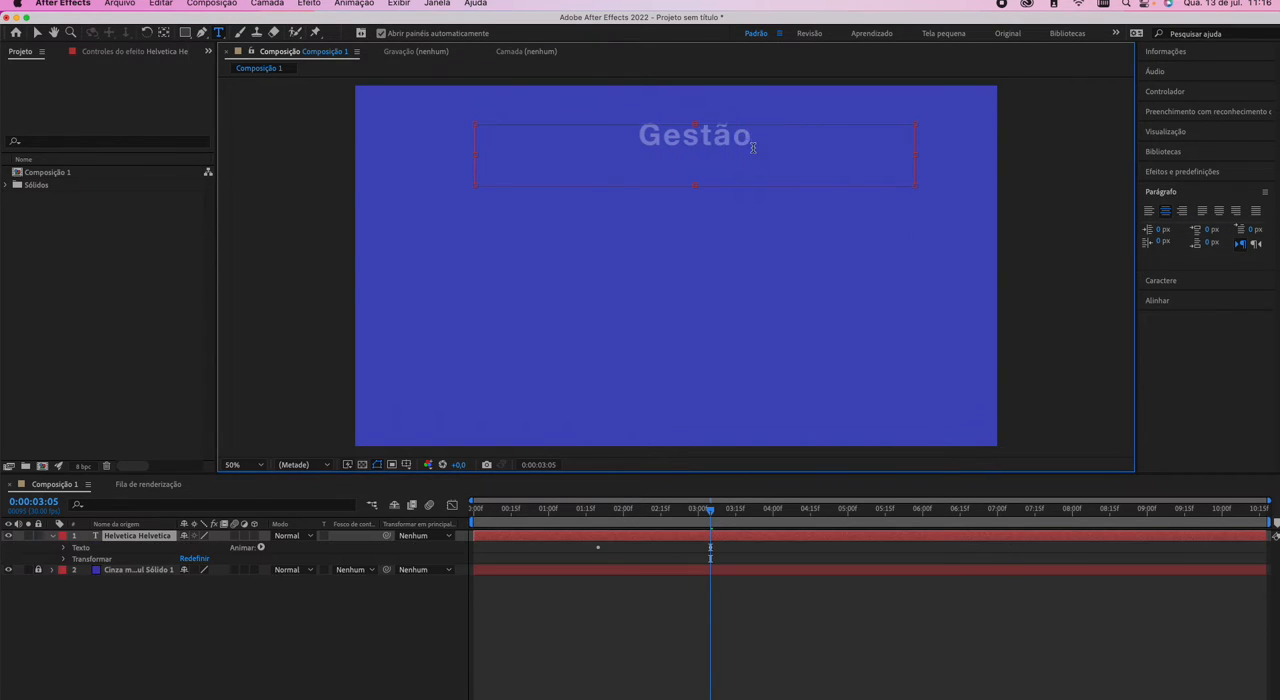
text( do Conhecimento)
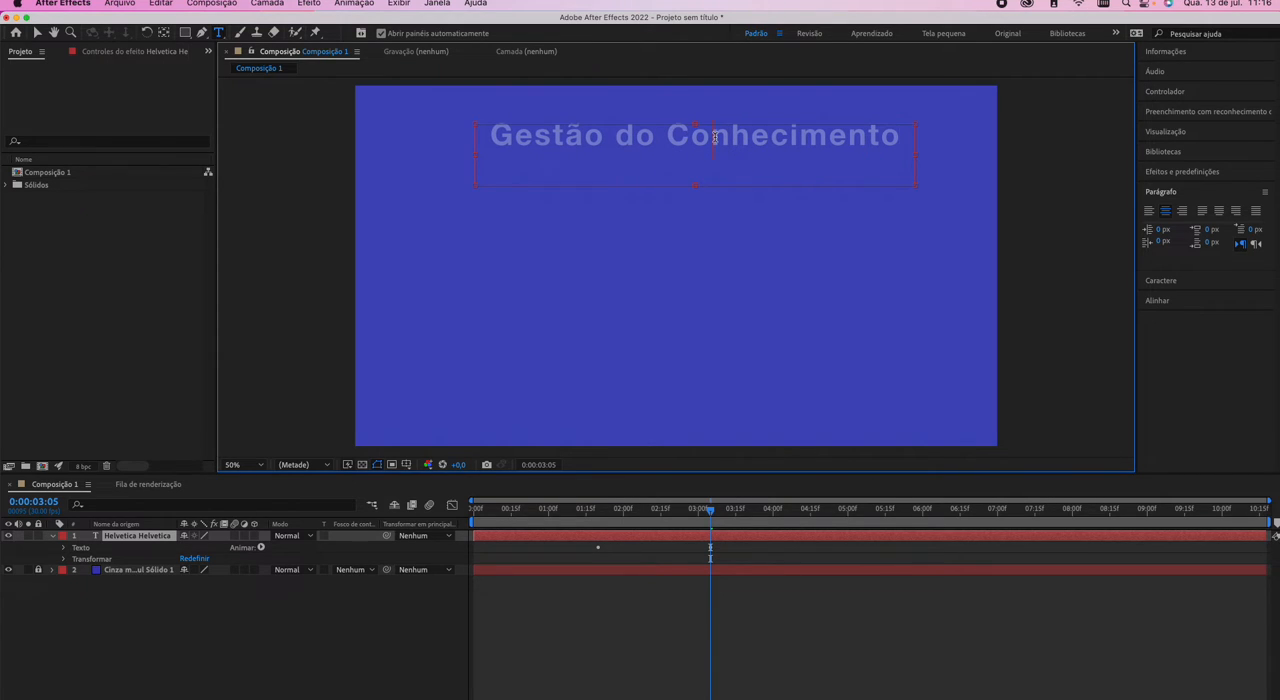
Change the font of the whole title to Verdana Bold.
key(super+a)
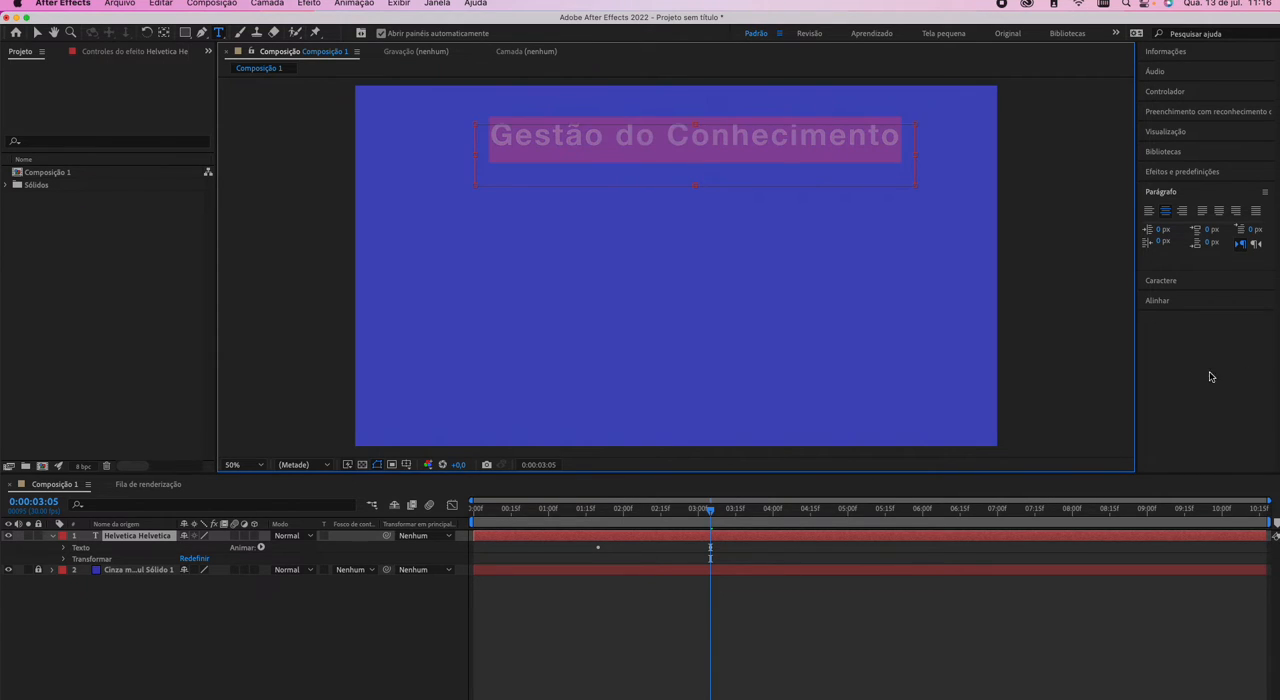
click(1163, 281)
click(1189, 235)
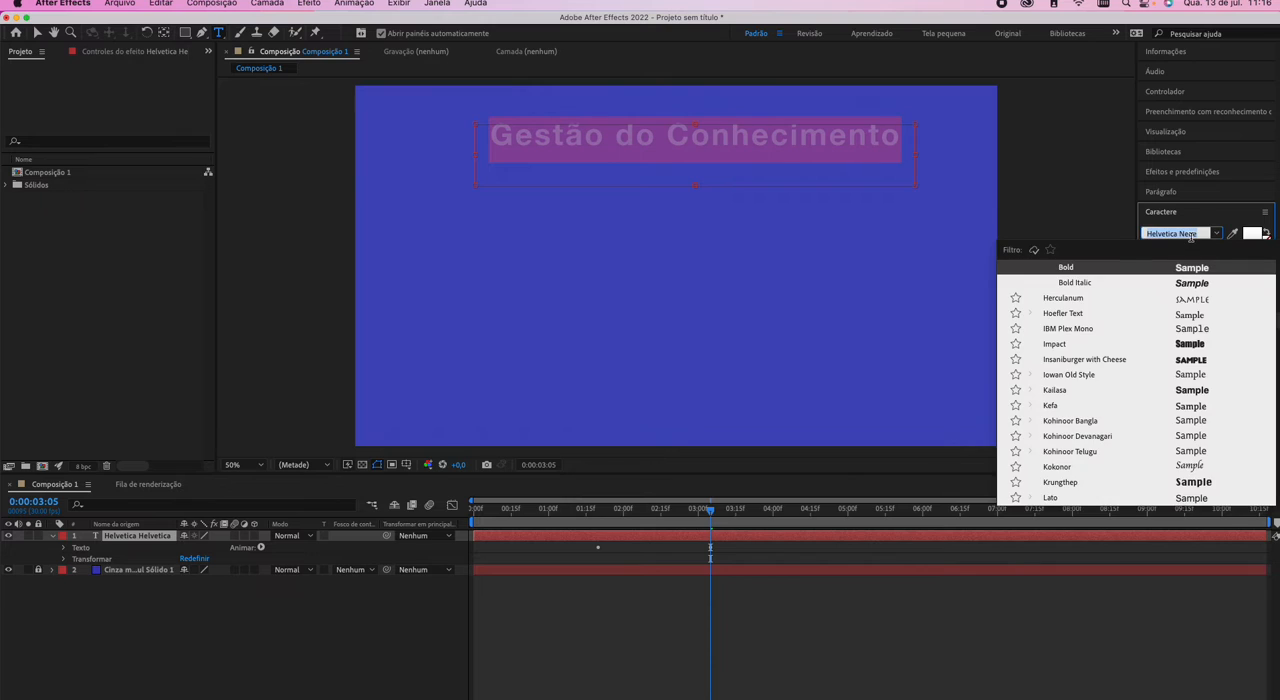
text(verda)
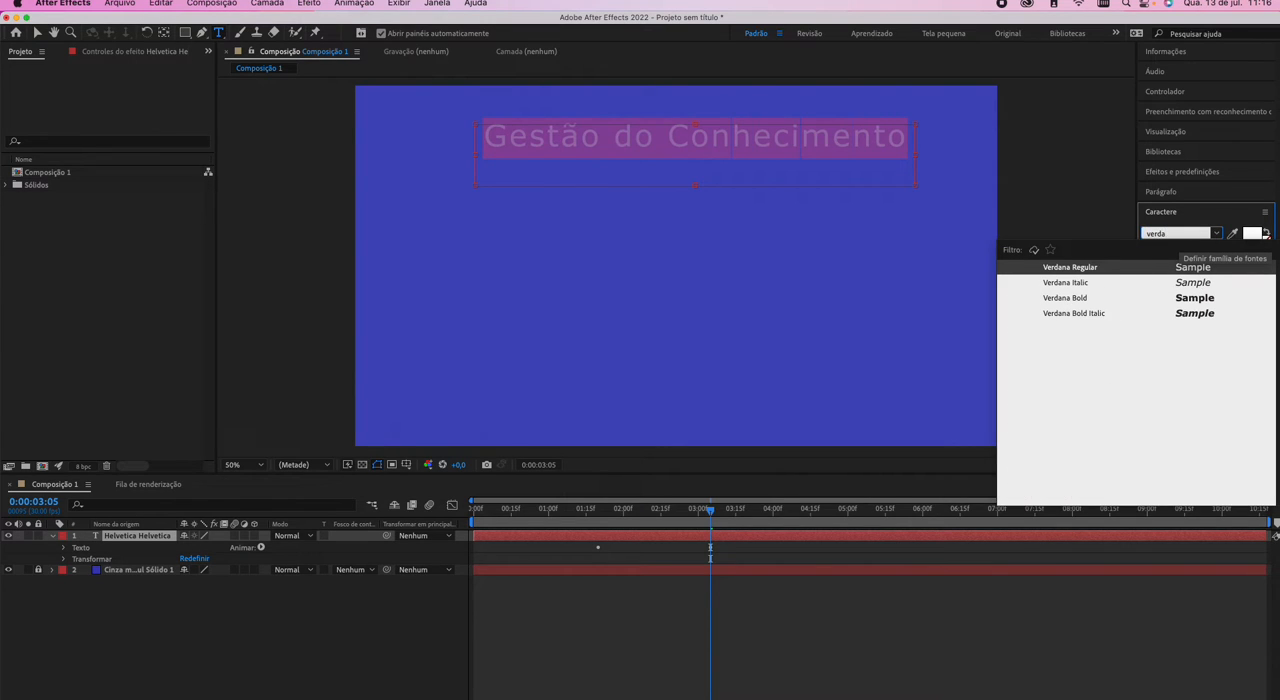
key(Down)
key(Down)
key(Return)
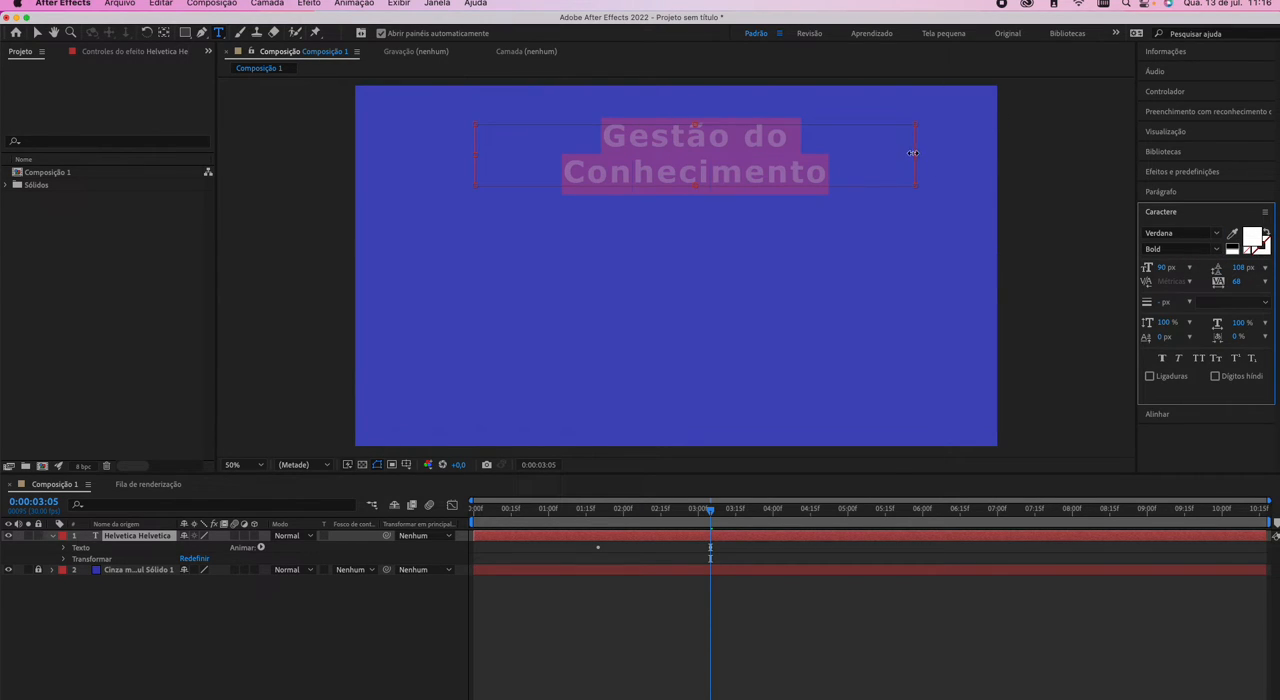
Widen the title's text box slightly on both sides so the text fits on one line, and finish text editing.
drag(915, 154, 935, 154)
drag(473, 155, 454, 155)
click(127, 626)
Move the title layer's anchor point to the middle of its text and centre the layer horizontally in the composition.
click(137, 538)
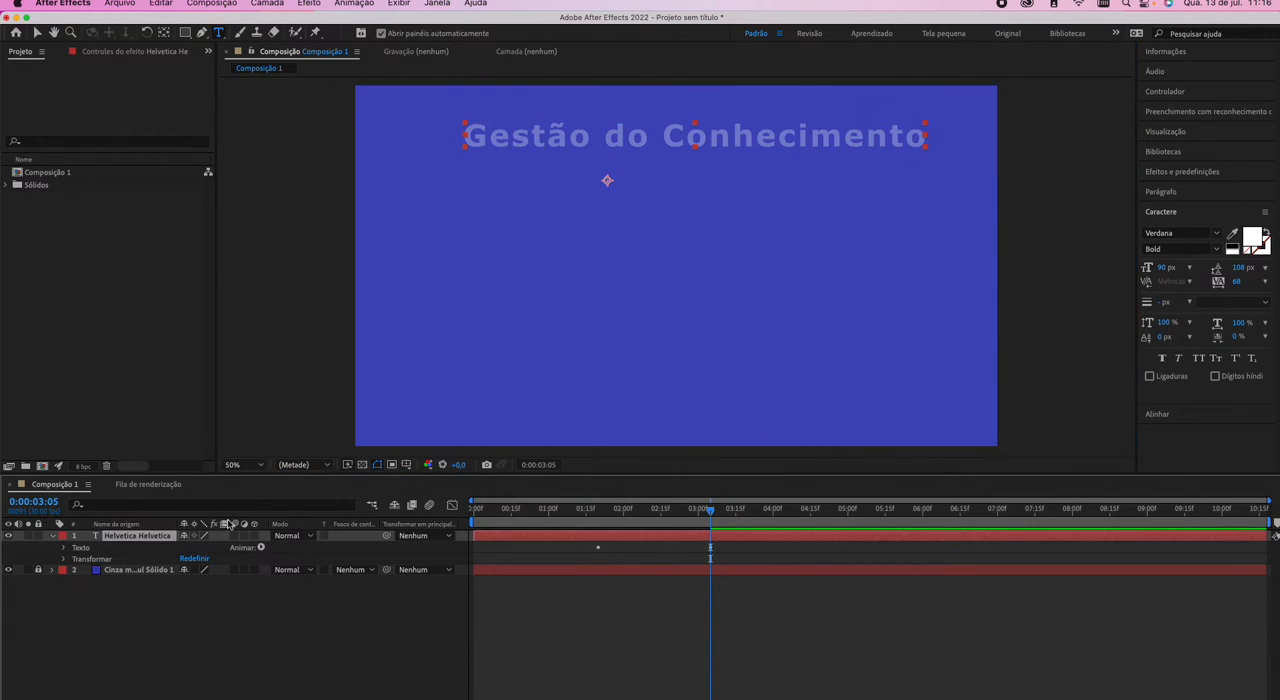
click(1157, 416)
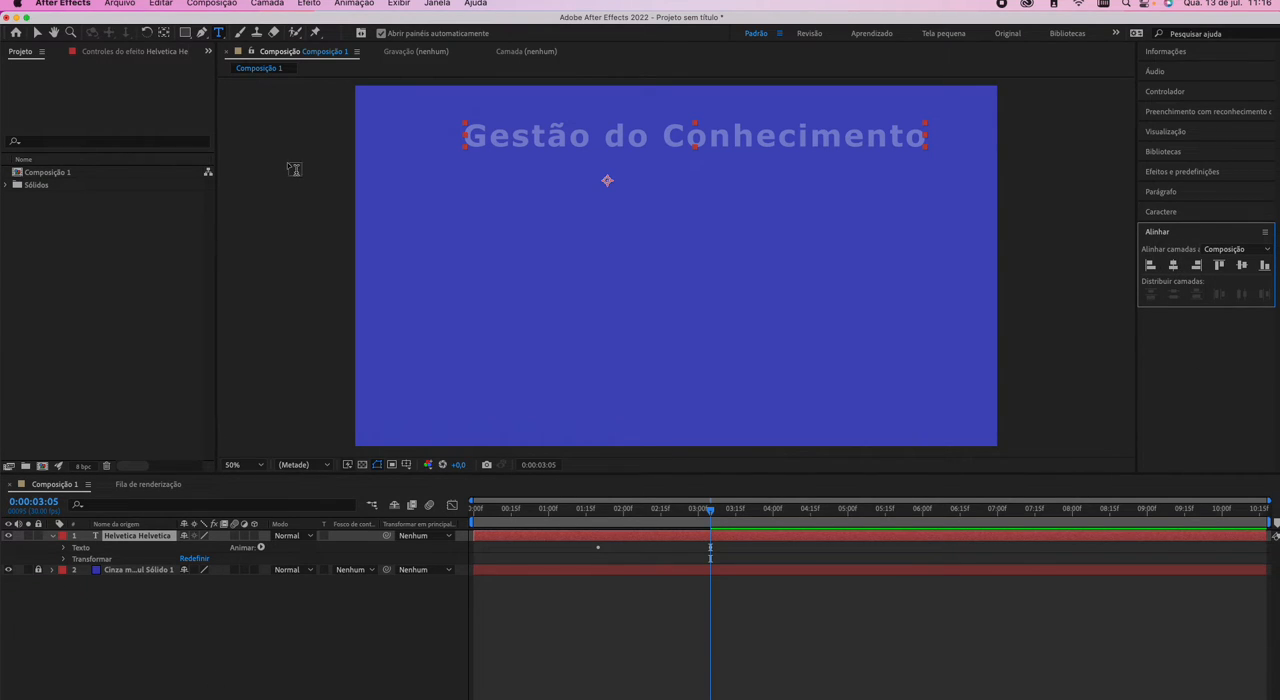
click(164, 33)
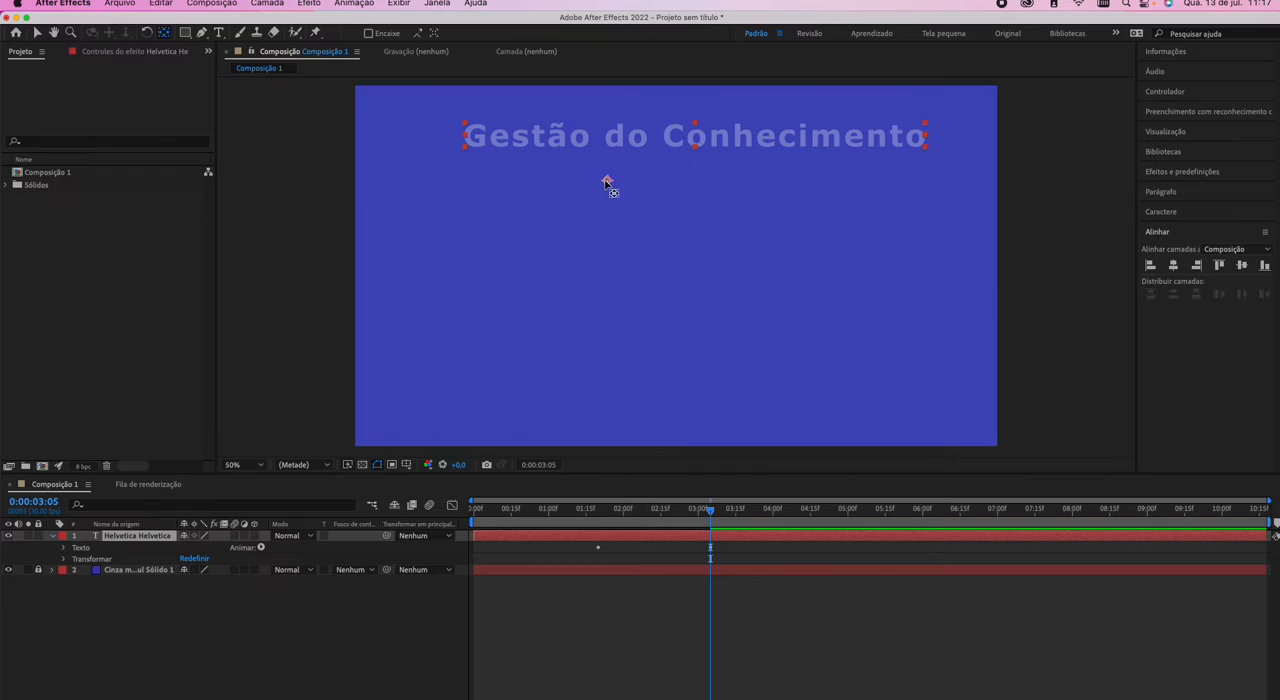
drag(607, 182, 694, 137)
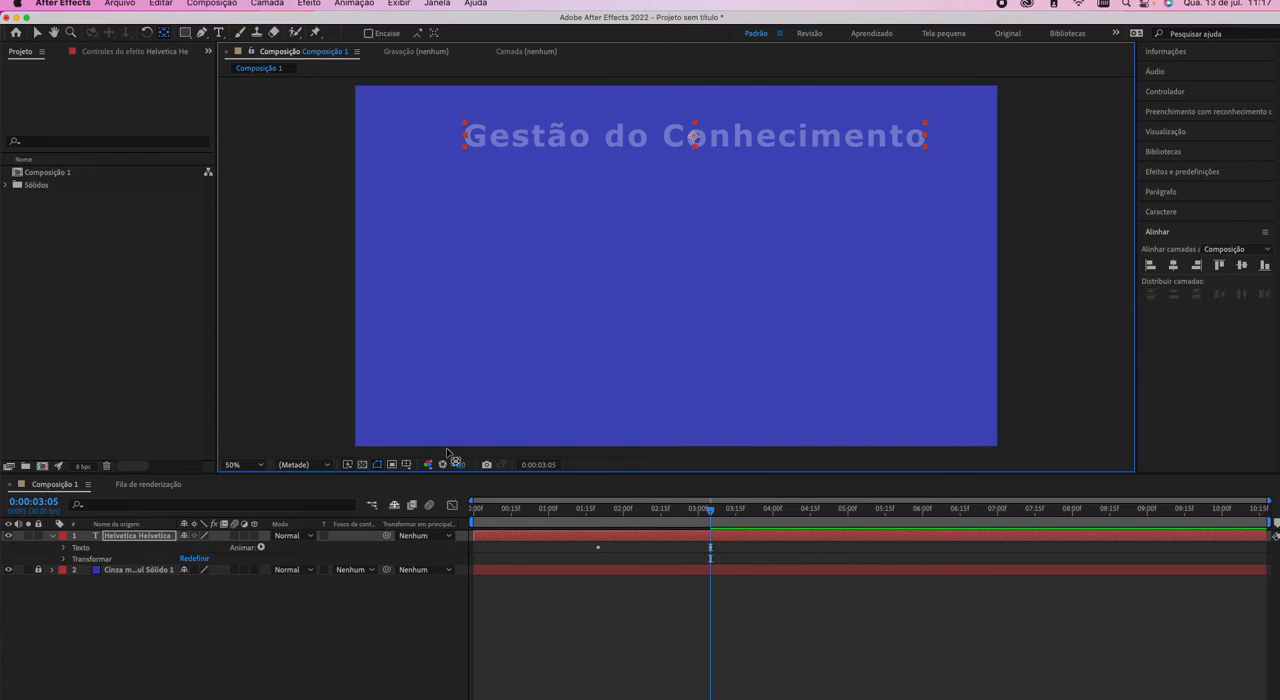
click(1173, 265)
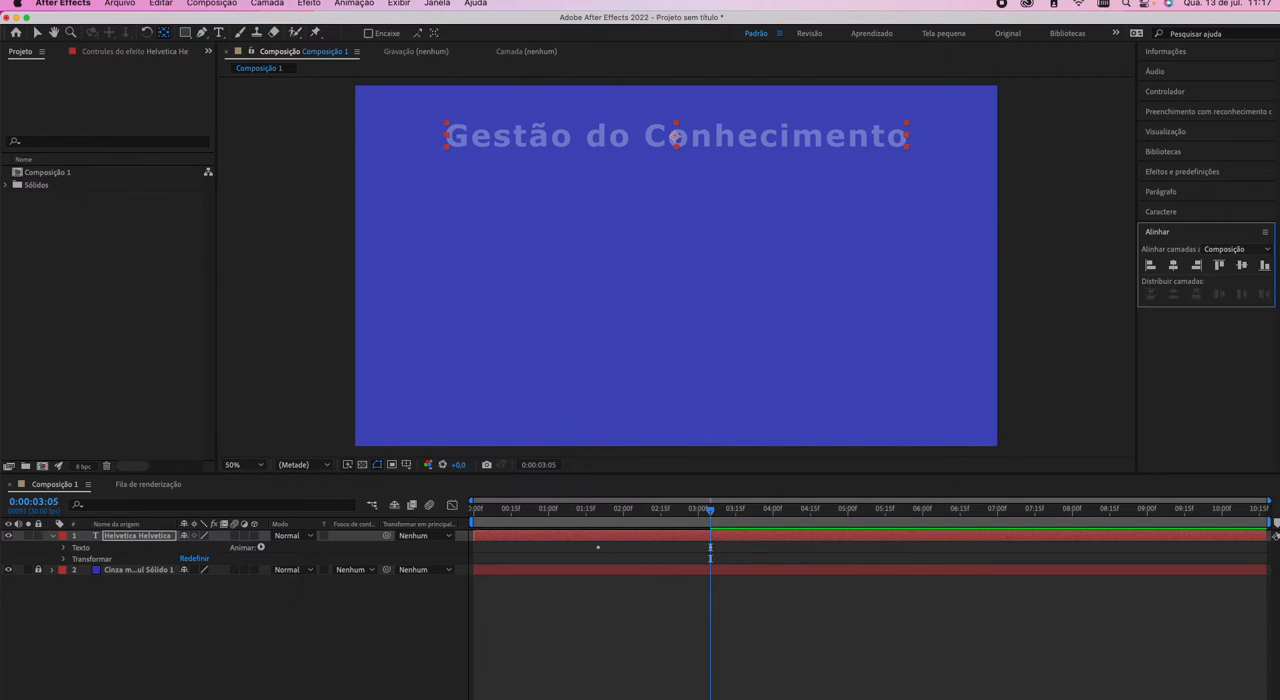
Set the title layer's opacity to 100% in its transform properties and collapse the layer.
click(89, 618)
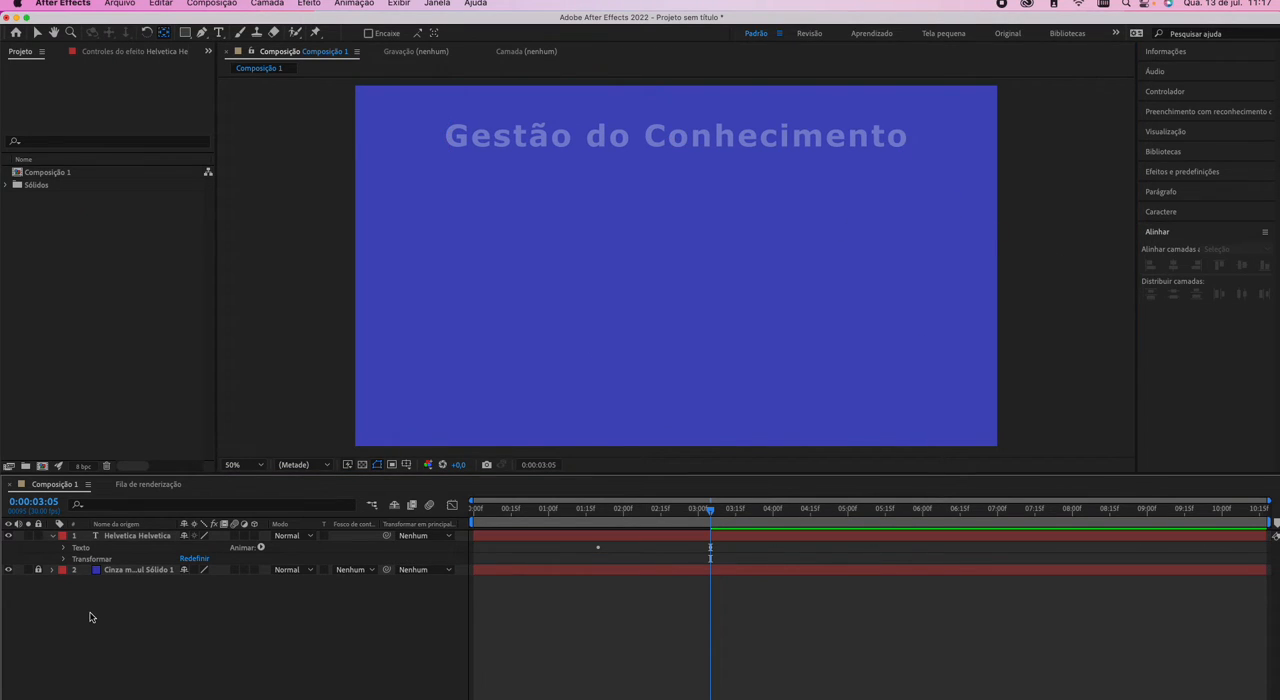
click(64, 558)
drag(186, 616, 241, 680)
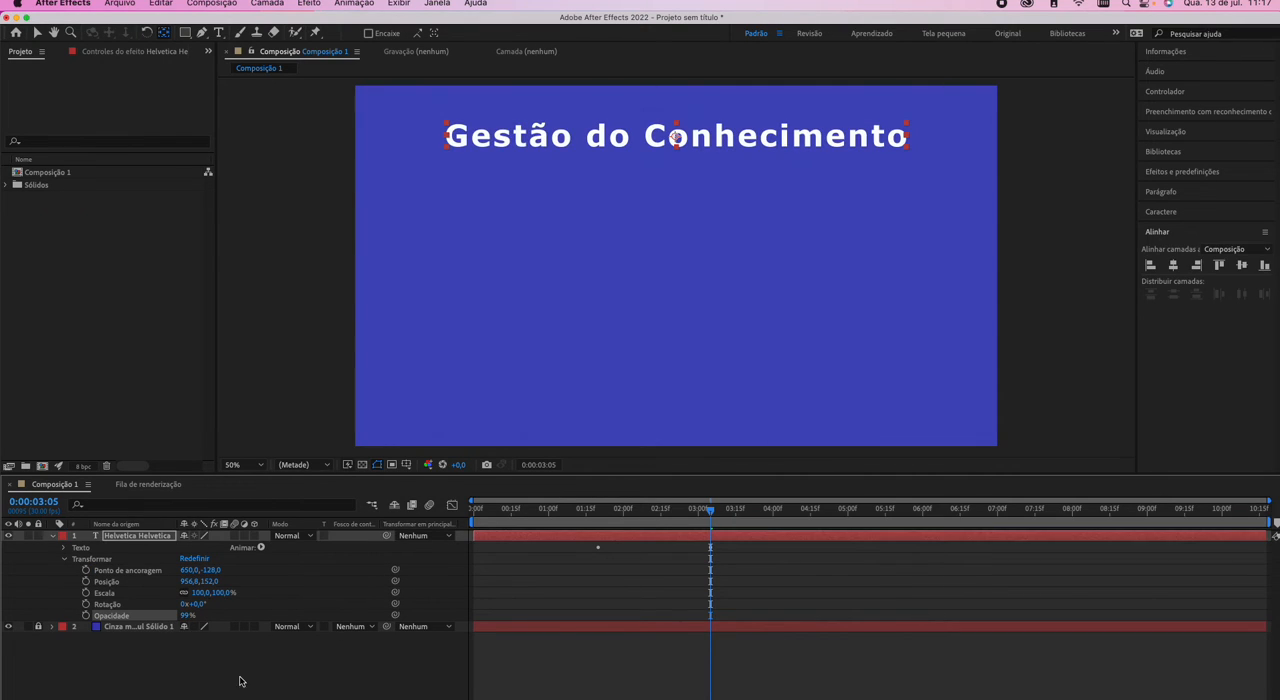
drag(174, 618, 192, 617)
click(250, 660)
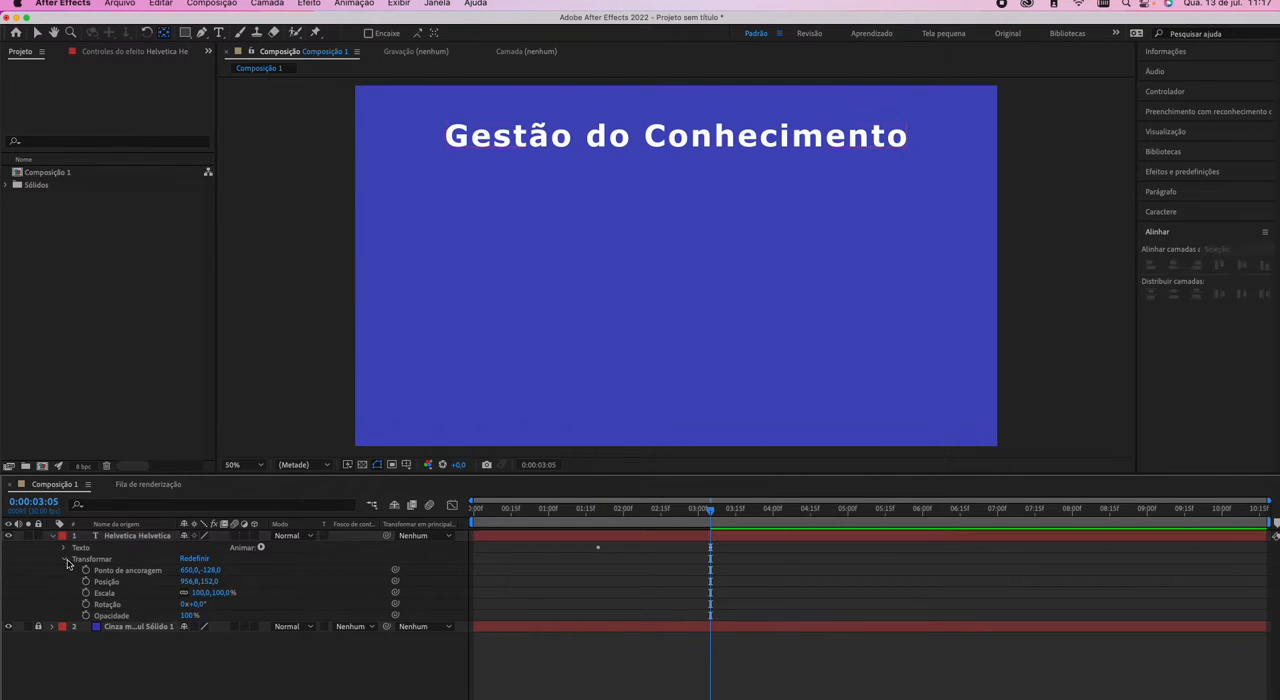
click(53, 536)
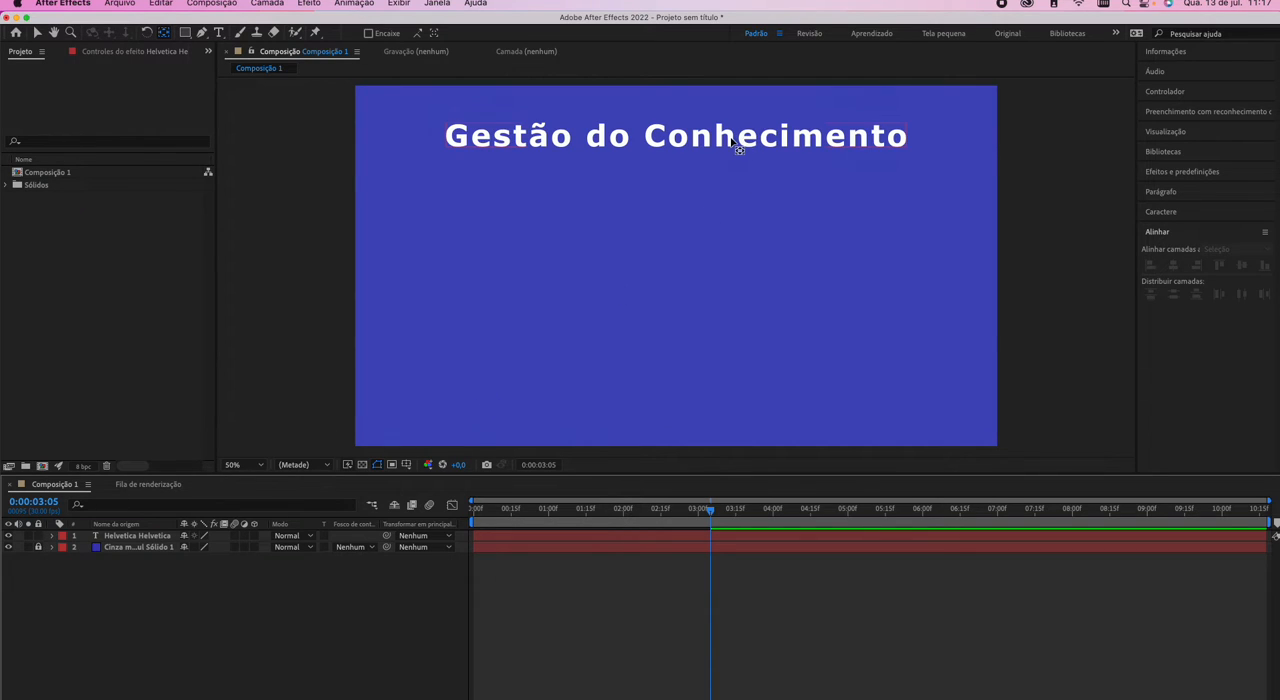
Nudge the title slightly right and down to position 976.8, 154.0 and deselect it.
key(v)
drag(729, 140, 736, 137)
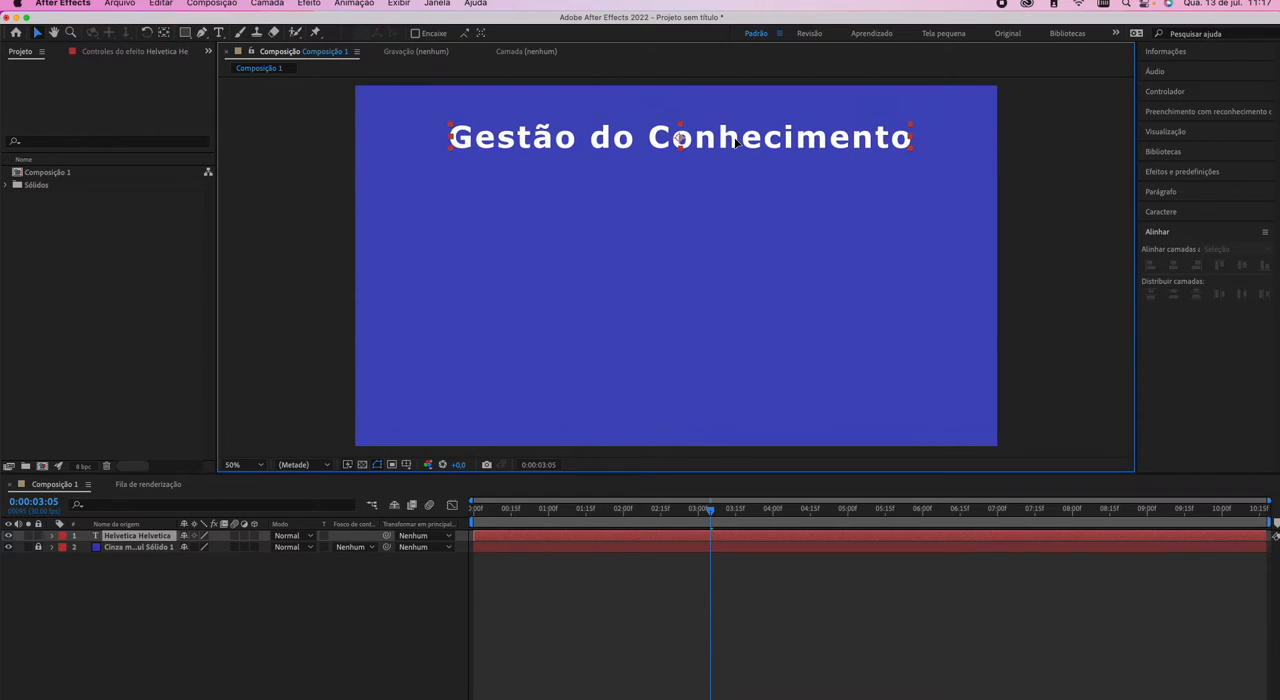
click(168, 646)
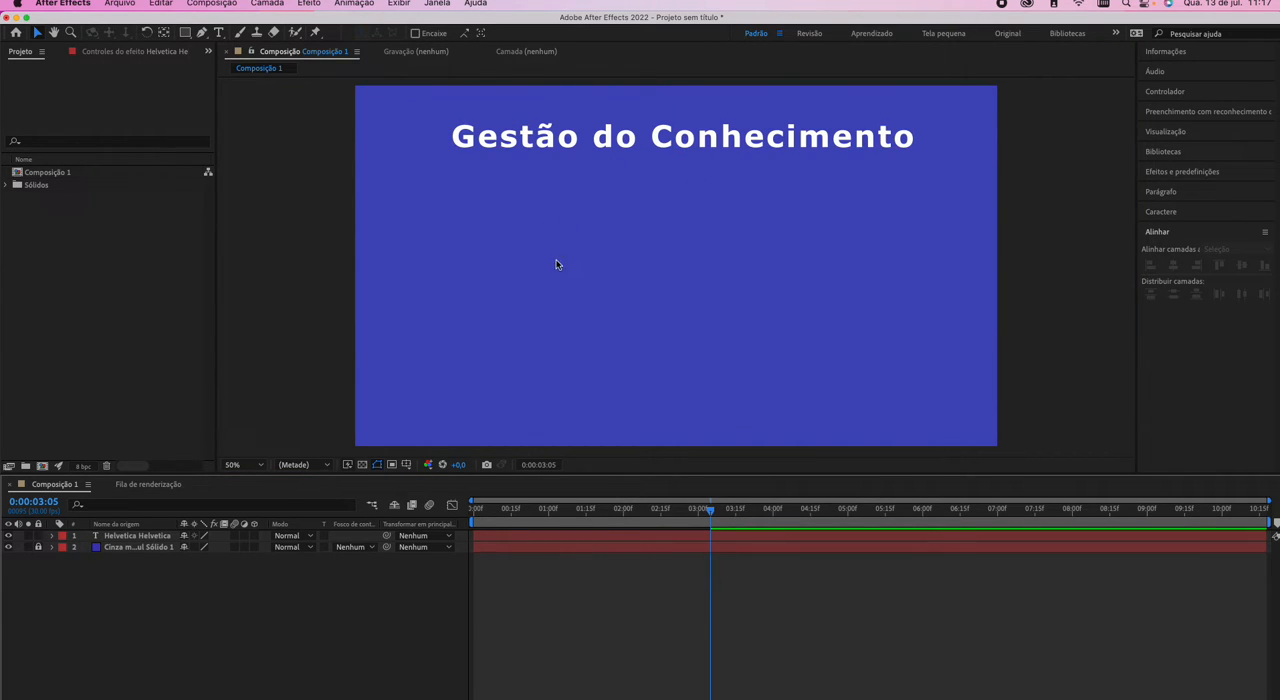
Delete the earlier of the two Source Text keyframes on the title layer.
click(53, 537)
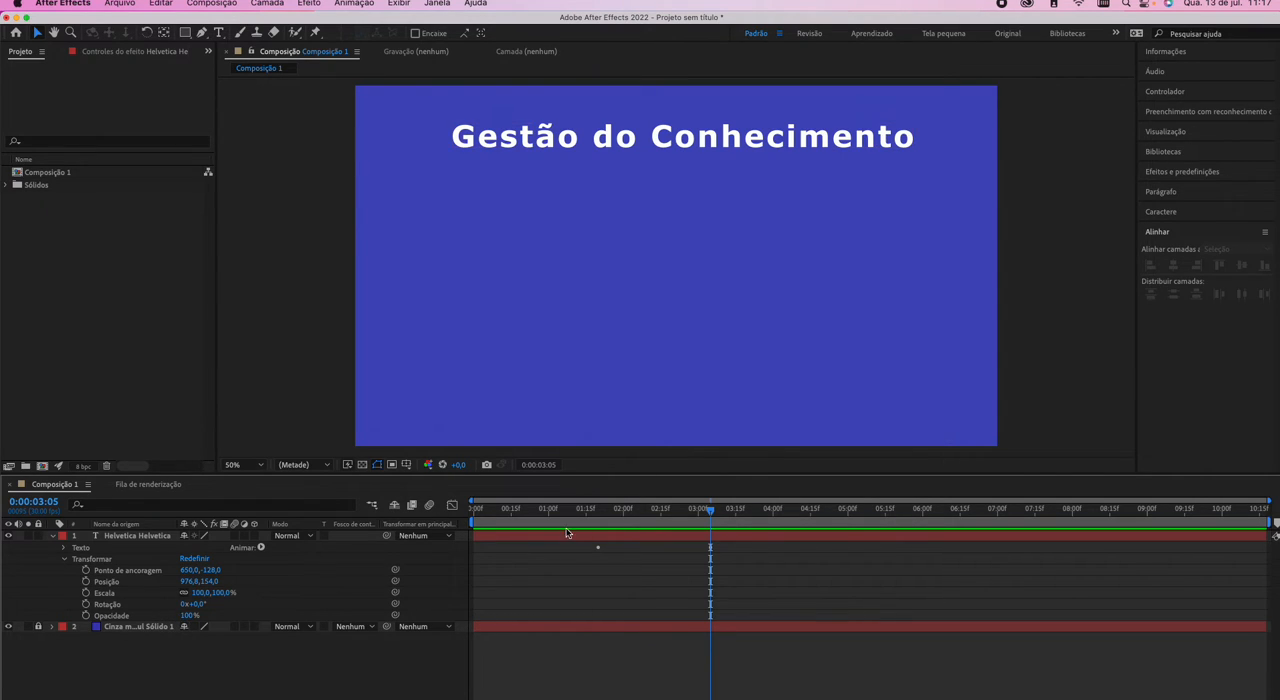
click(65, 548)
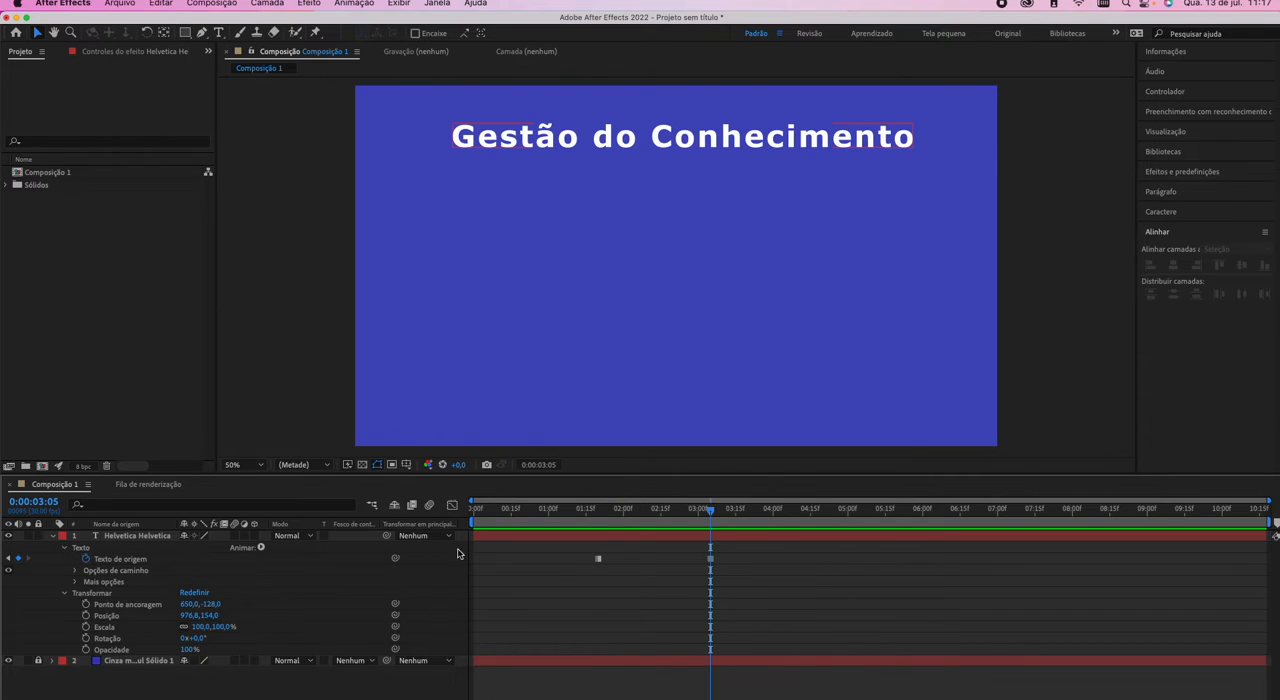
click(598, 558)
key(Delete)
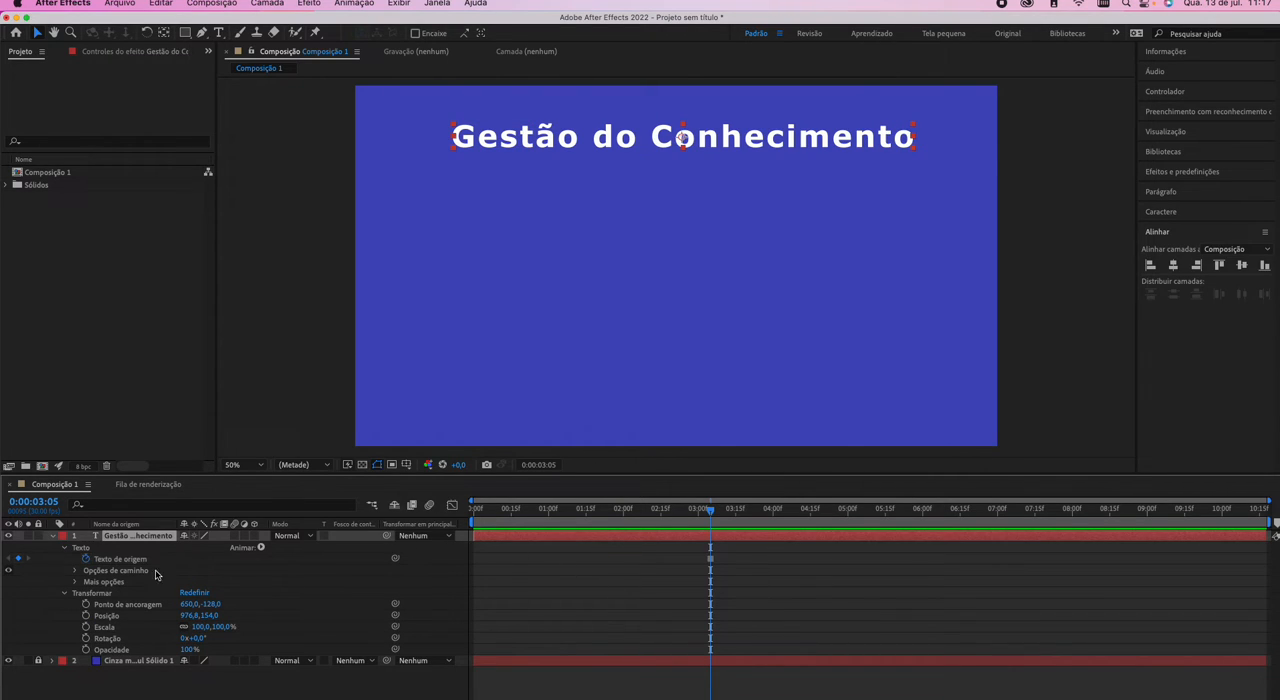
click(64, 548)
Add an opacity keyframe of 0% to the title layer at 0:00:00:00.
drag(507, 514, 459, 523)
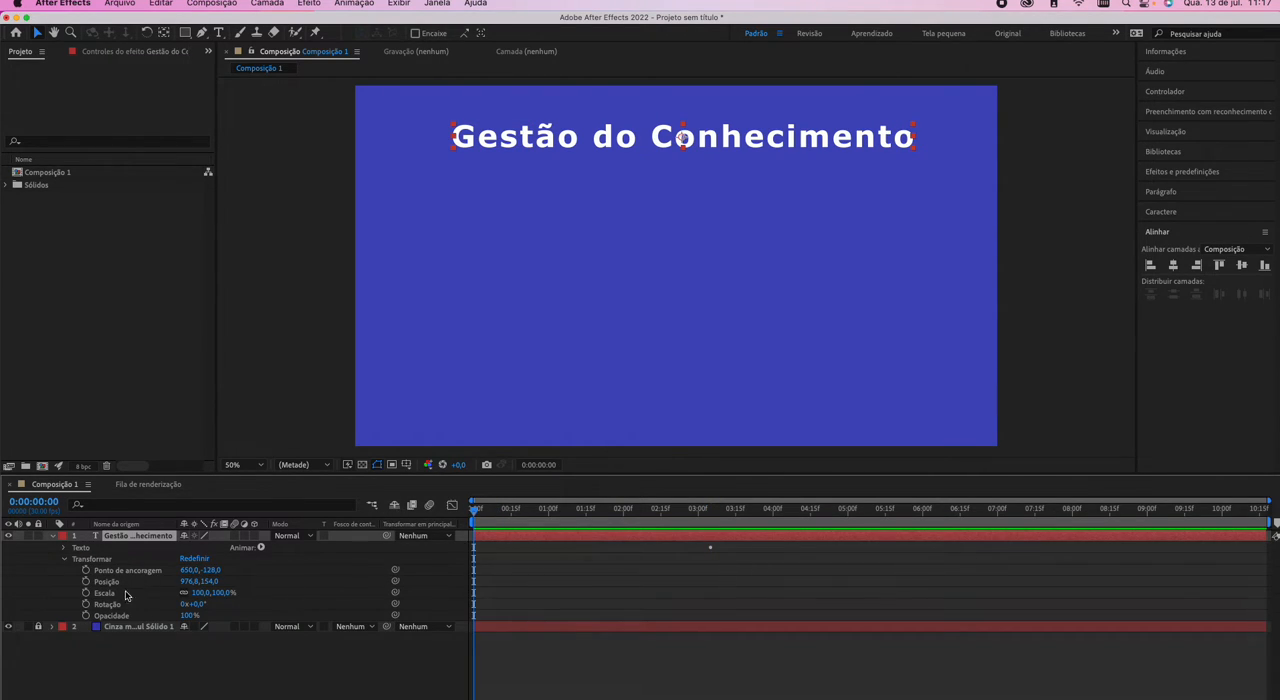
click(86, 616)
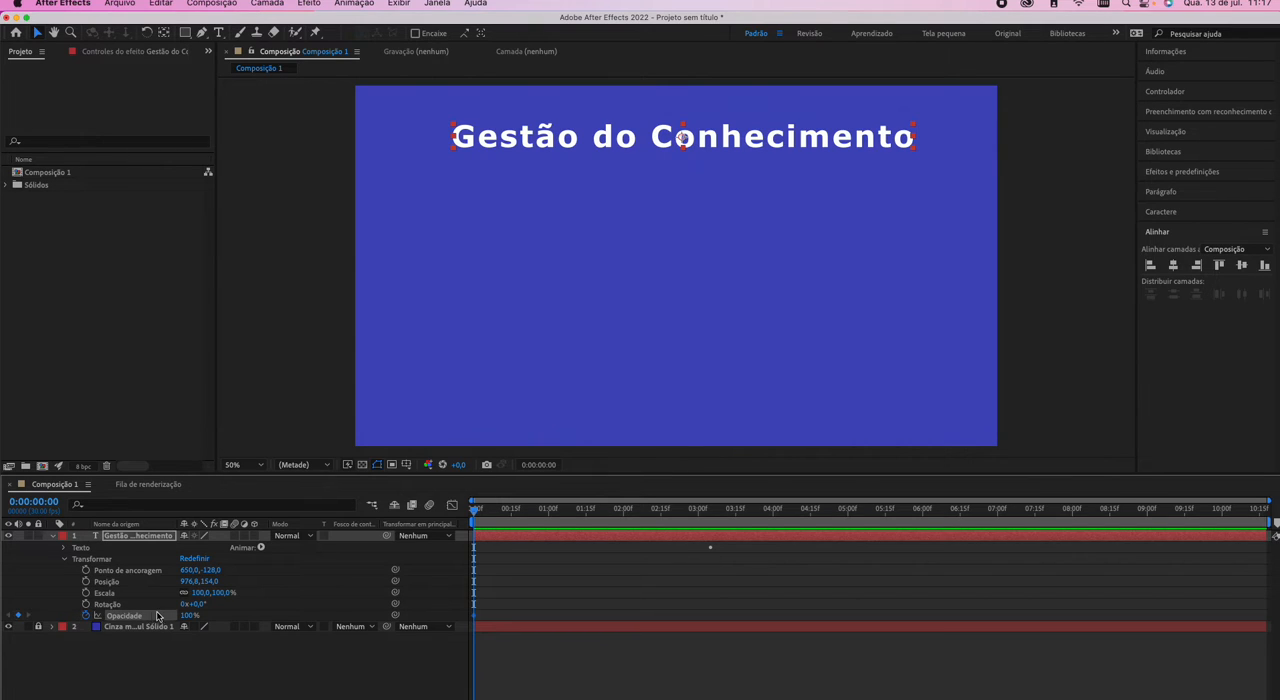
text(0)
key(Return)
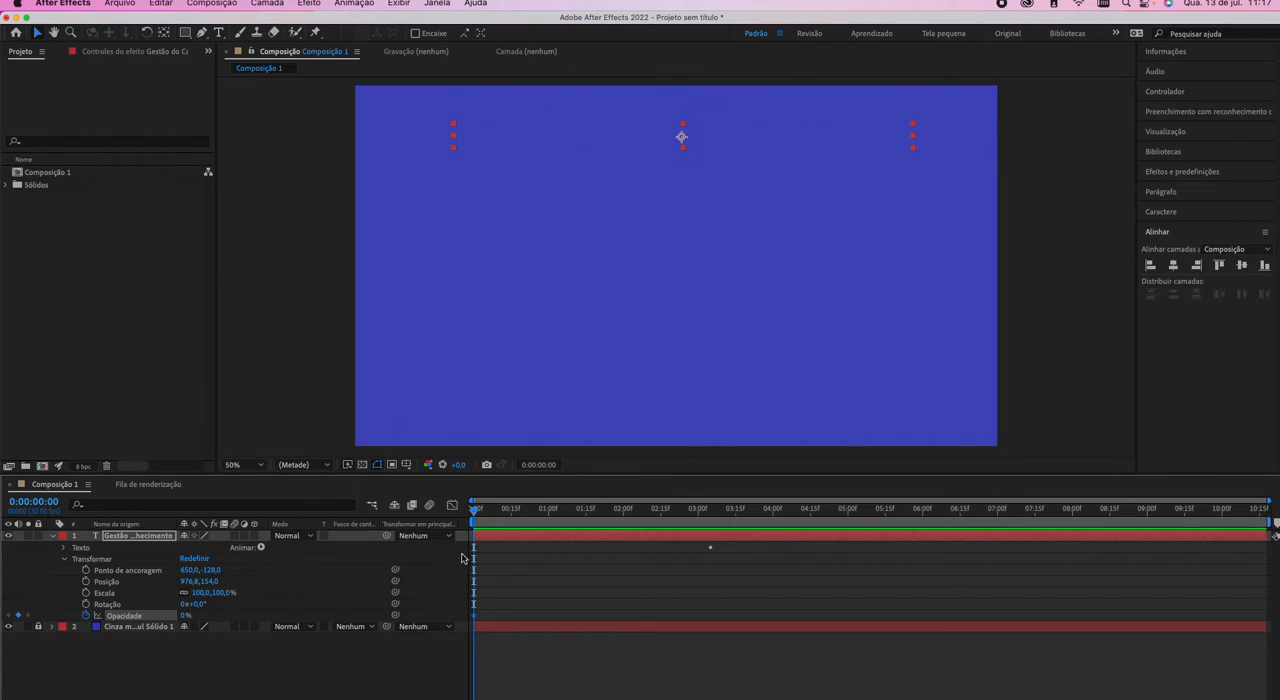
Set the current time to 0:00:00:03 and shift the title's 0% opacity keyframe to that frame.
key(Page_Down)
key(Page_Down)
key(Page_Down)
key(Page_Down)
key(Page_Down)
key(Page_Down)
key(Page_Down)
key(Page_Down)
key(Page_Down)
key(Page_Down)
key(Page_Down)
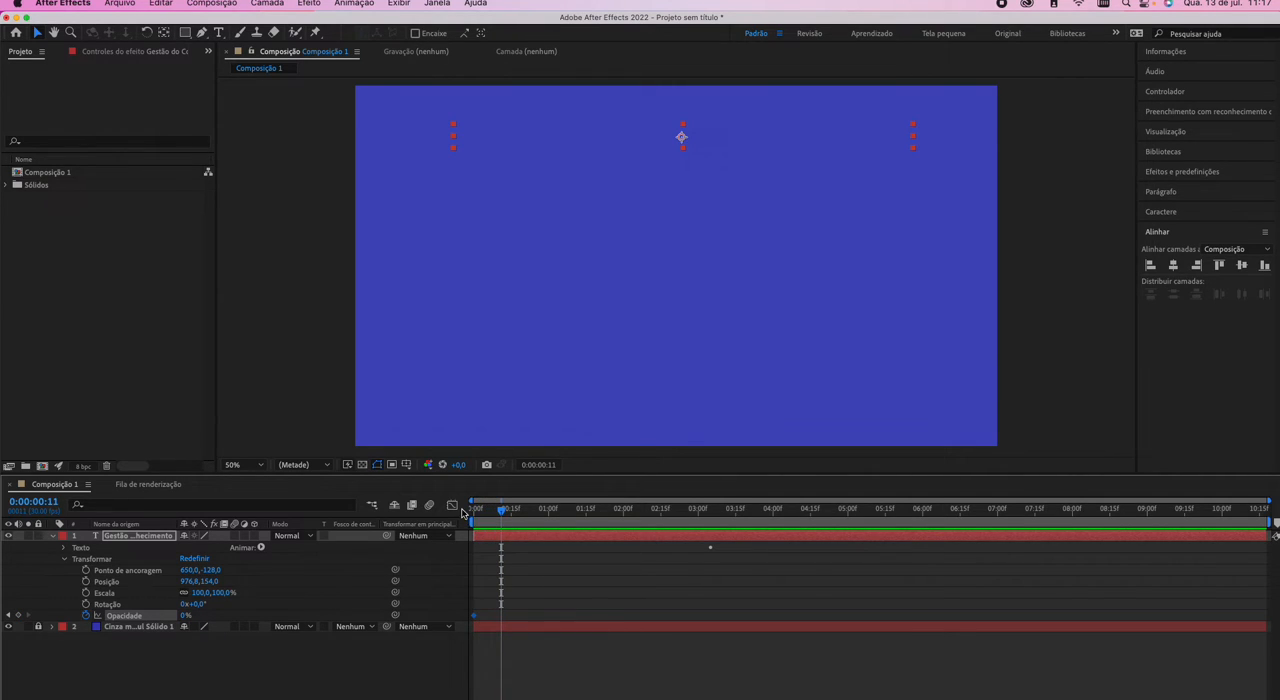
click(481, 510)
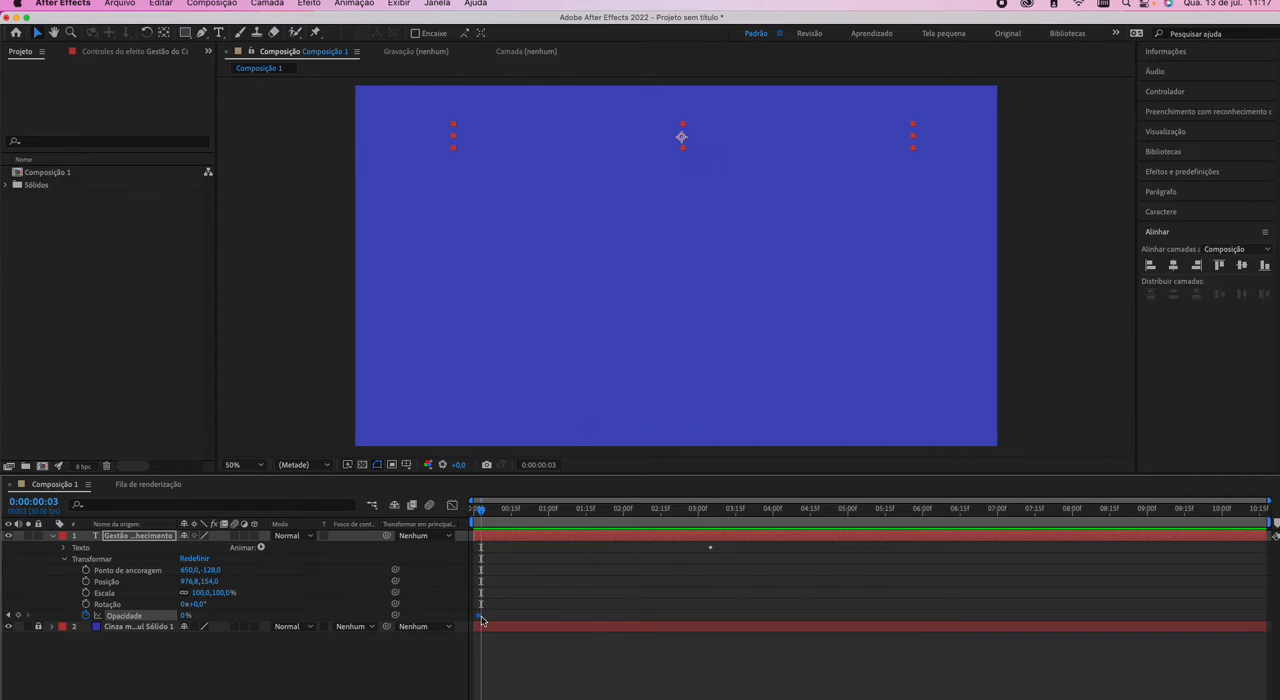
click(557, 619)
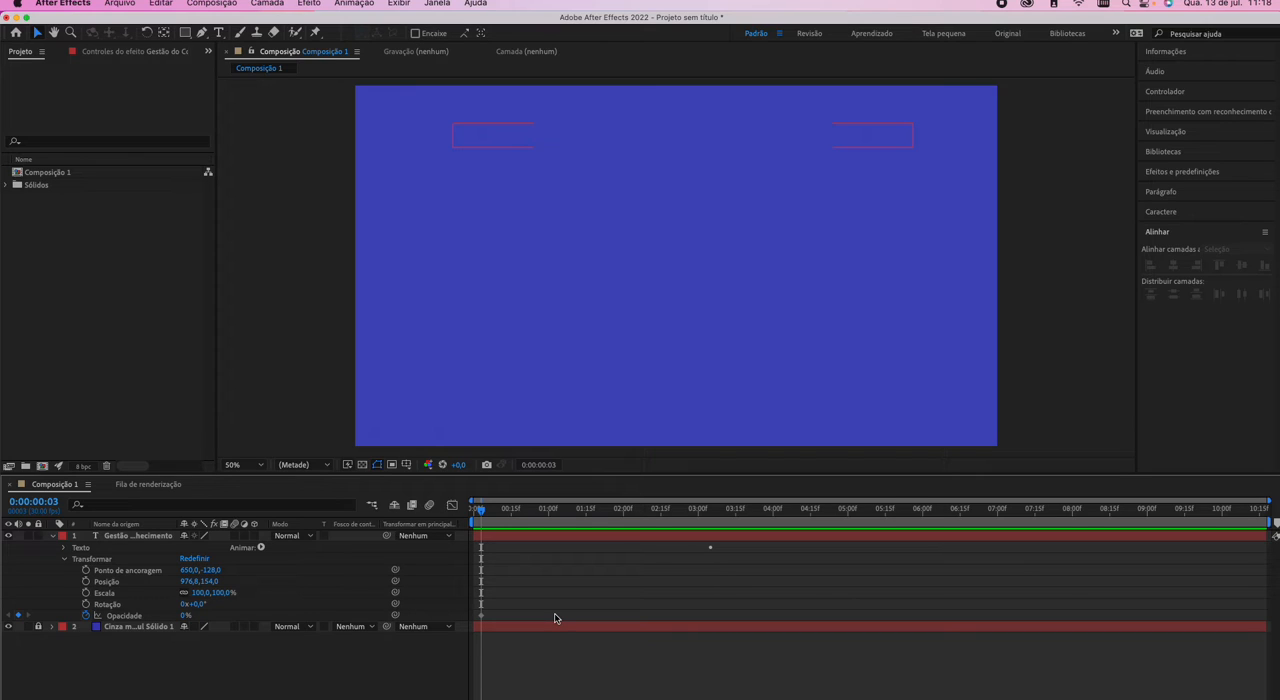
Advance the current time frame by frame to 0:00:00:23, open and cancel its exact-time entry, and return to the 0% opacity keyframe.
key(Page_Down)
key(Page_Down)
key(Page_Down)
key(Page_Down)
key(Page_Down)
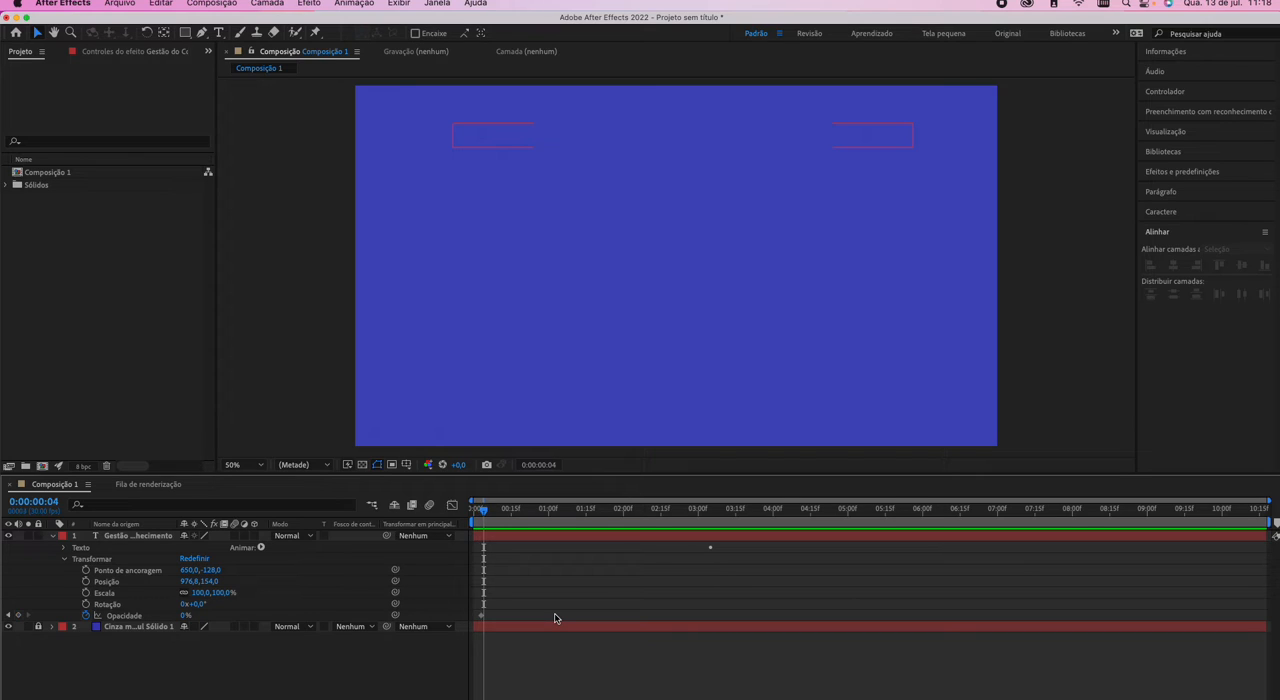
key(Page_Down)
key(Page_Down)
key(Page_Down)
key(Page_Down)
key(Page_Down)
key(Page_Down)
key(Page_Down)
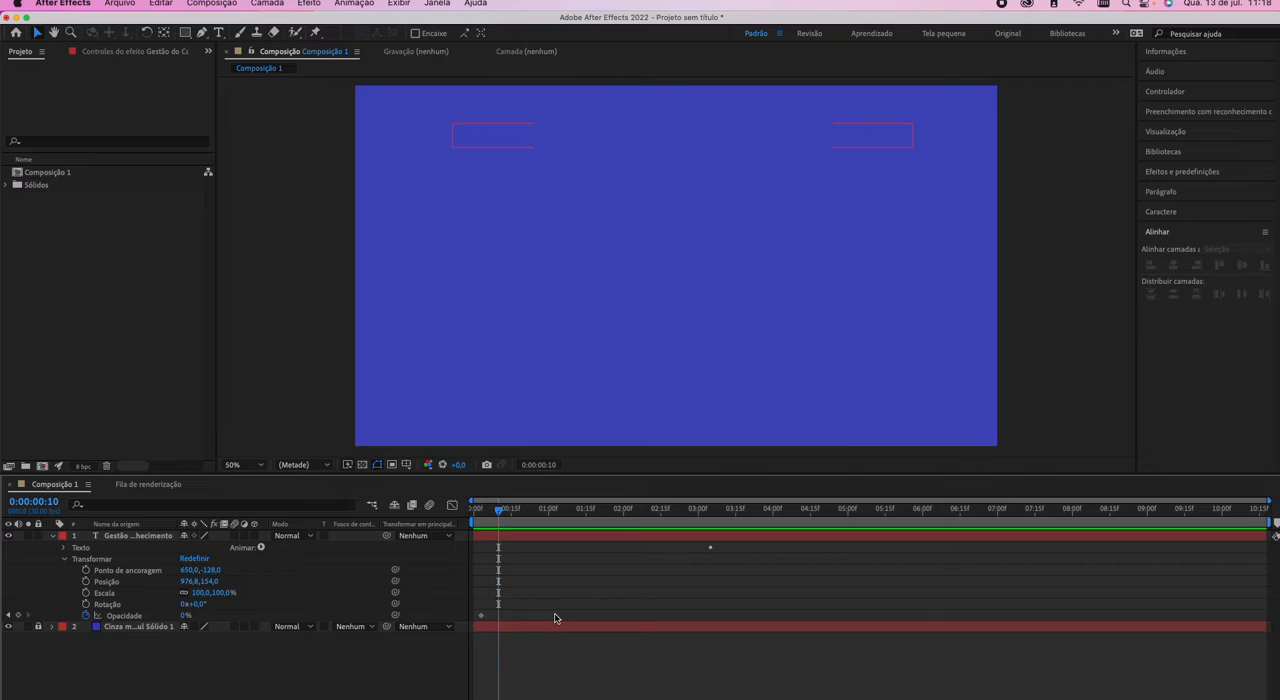
key(Page_Down)
key(Page_Down)
key(Page_Down)
key(Page_Down)
key(Page_Down)
key(Page_Down)
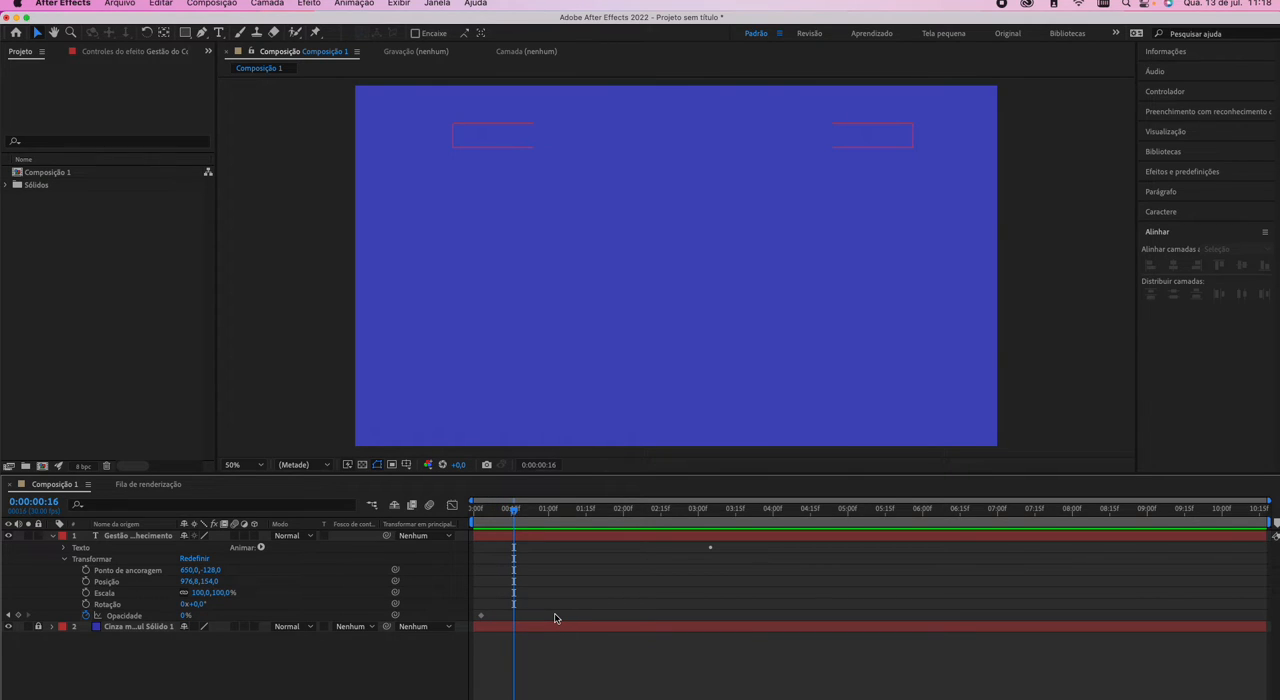
key(Page_Down)
key(Page_Down)
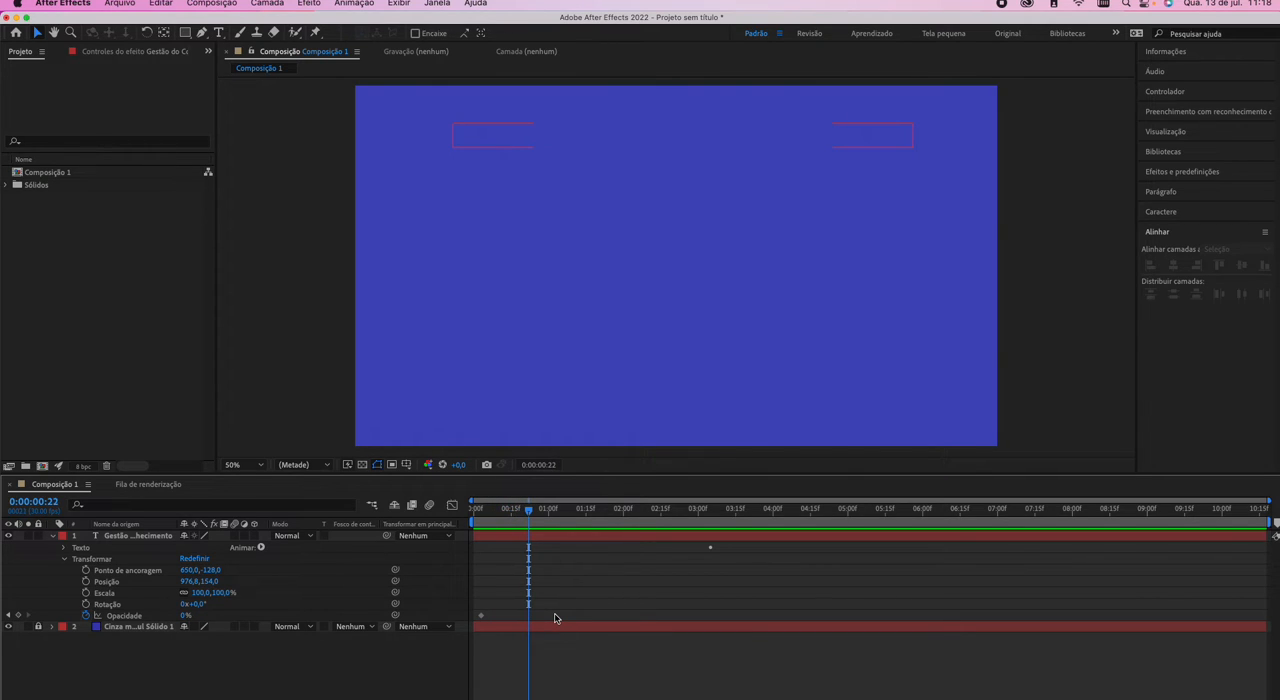
click(553, 466)
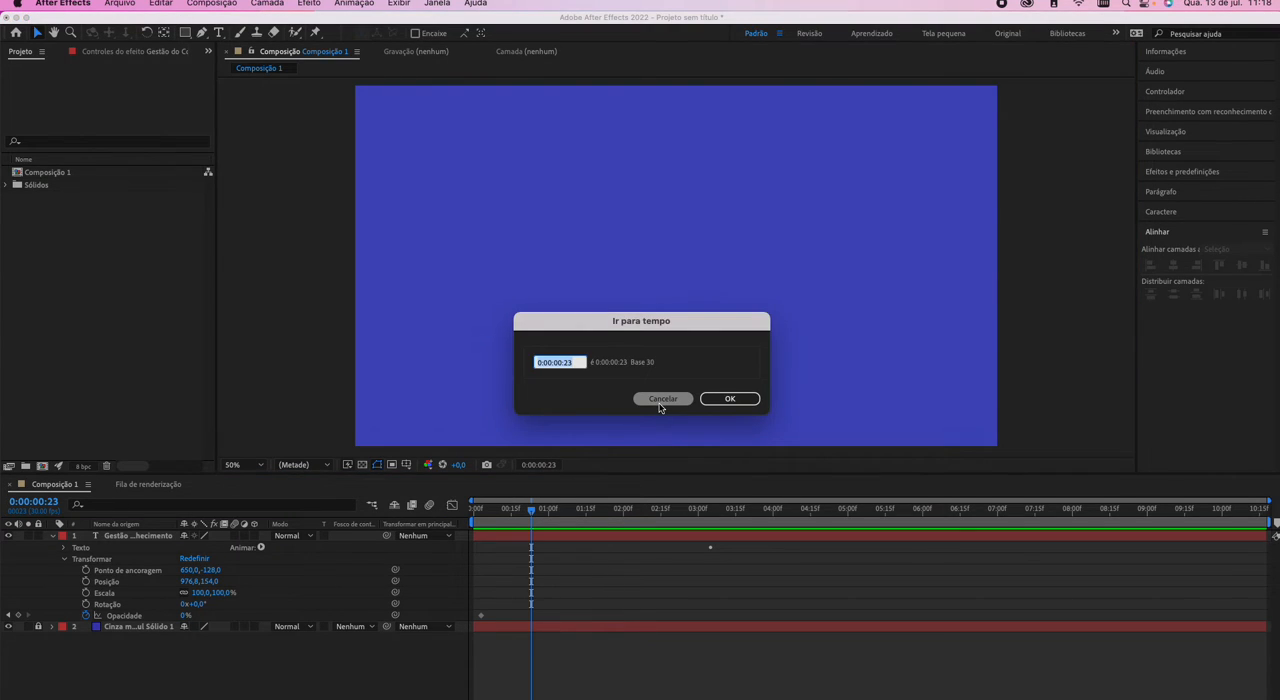
click(660, 400)
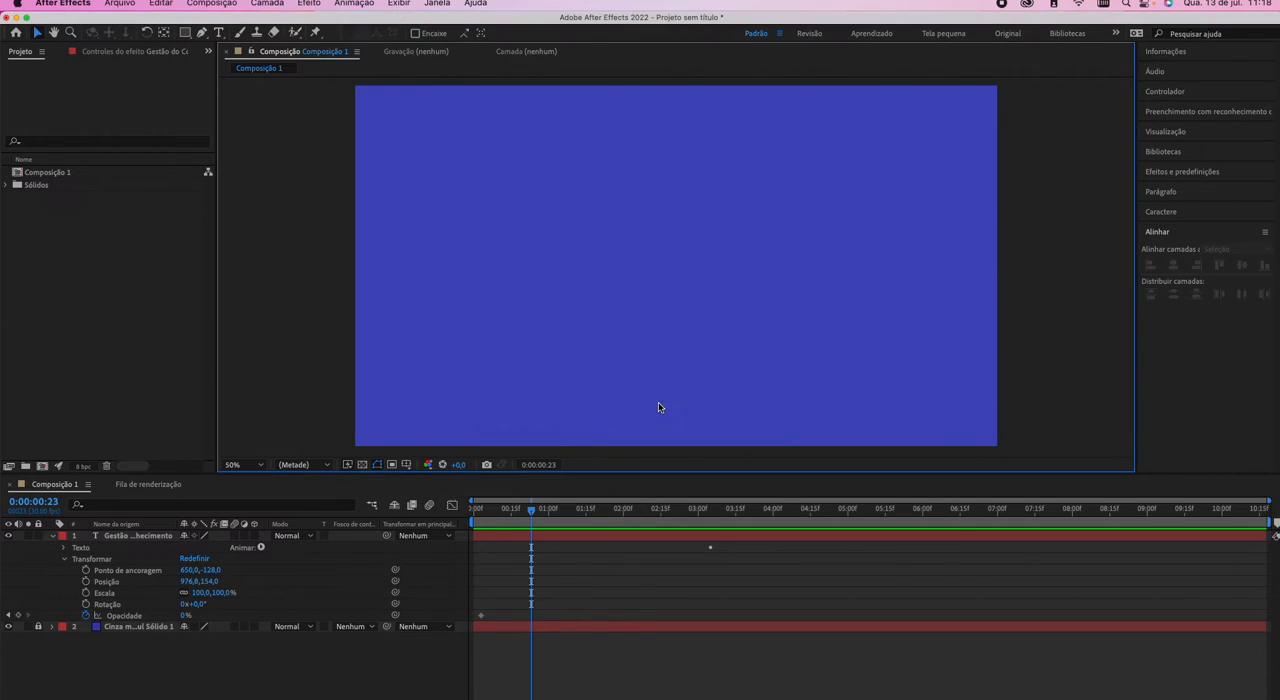
click(10, 616)
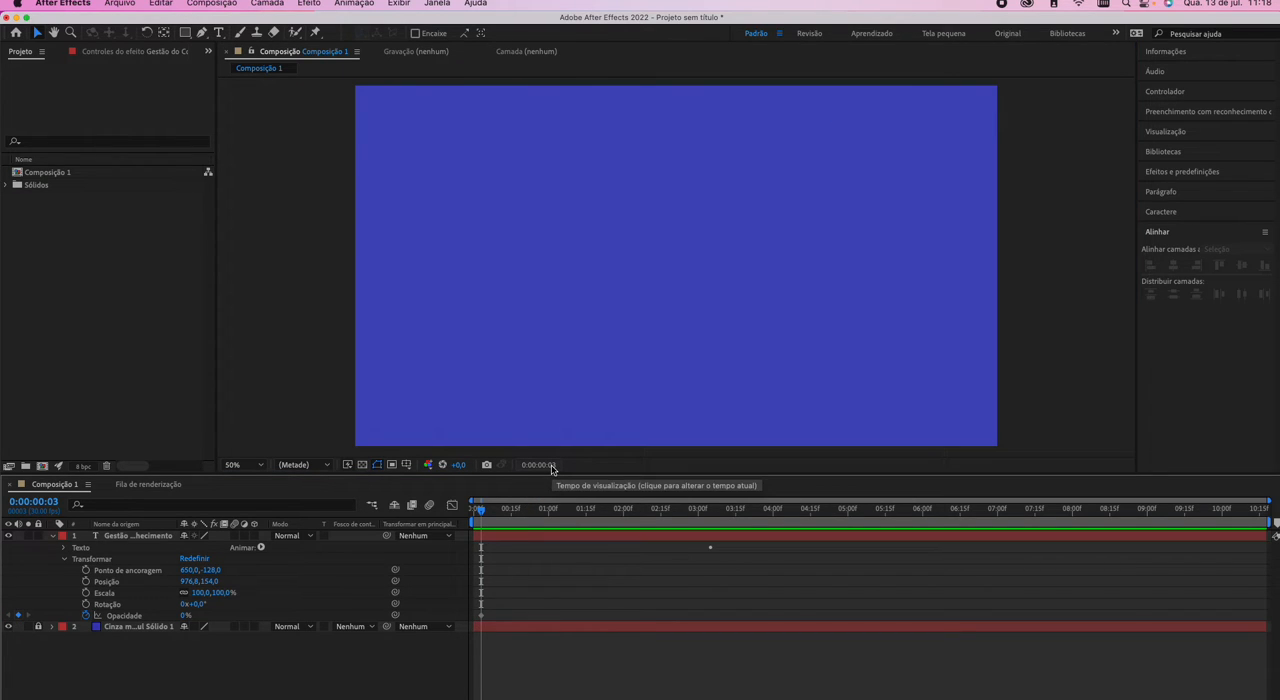
Go to 0:00:00:23, set the title's opacity to 100%, and preview the fade-in from 0:00:00:03.
click(538, 465)
click(569, 362)
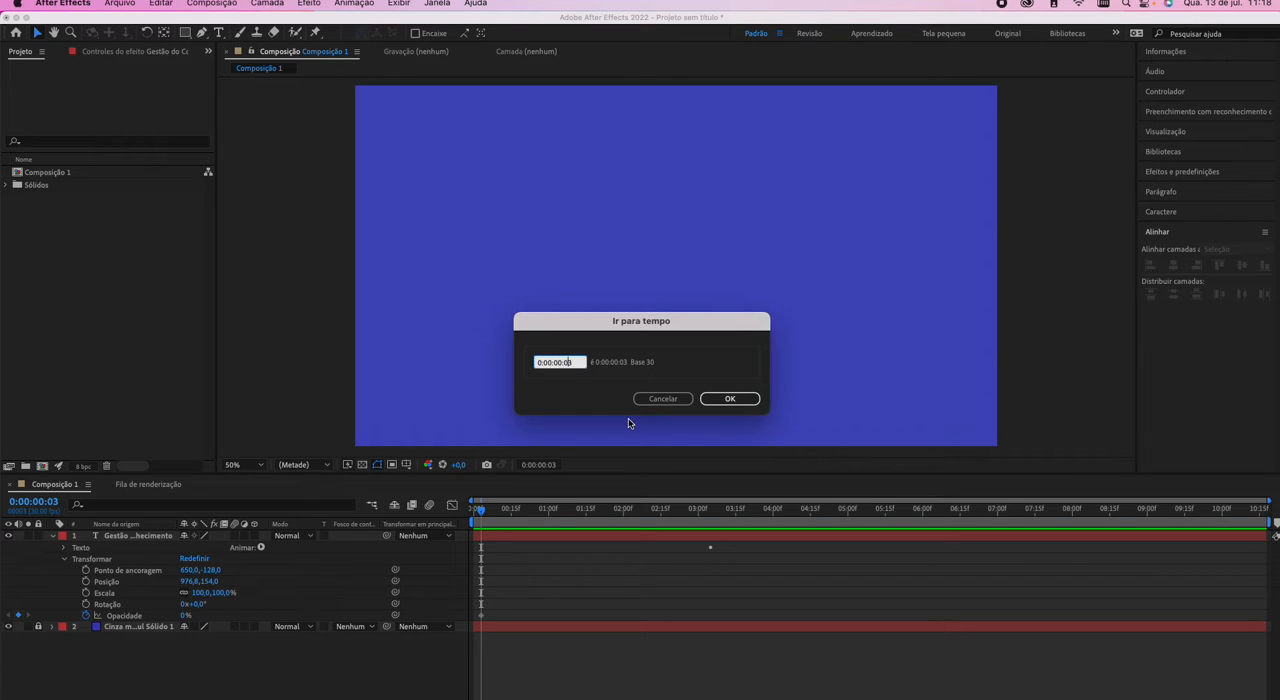
text(2)
key(Return)
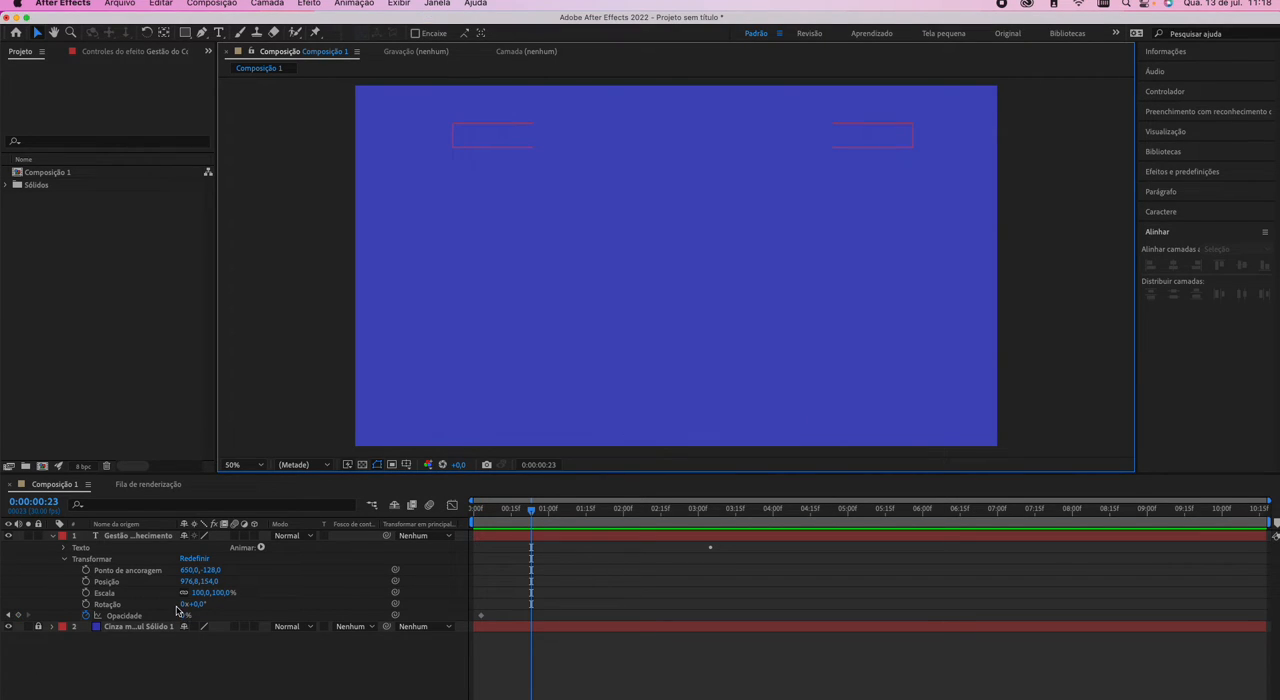
drag(184, 616, 372, 615)
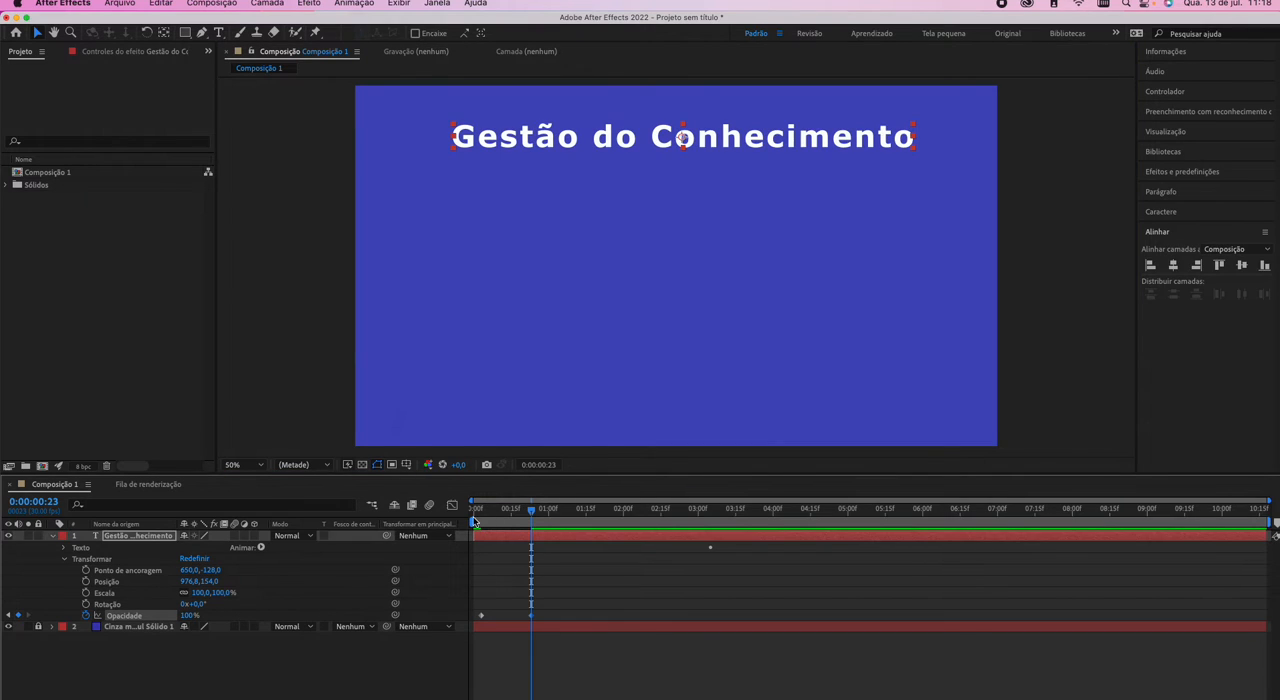
click(481, 512)
key(space)
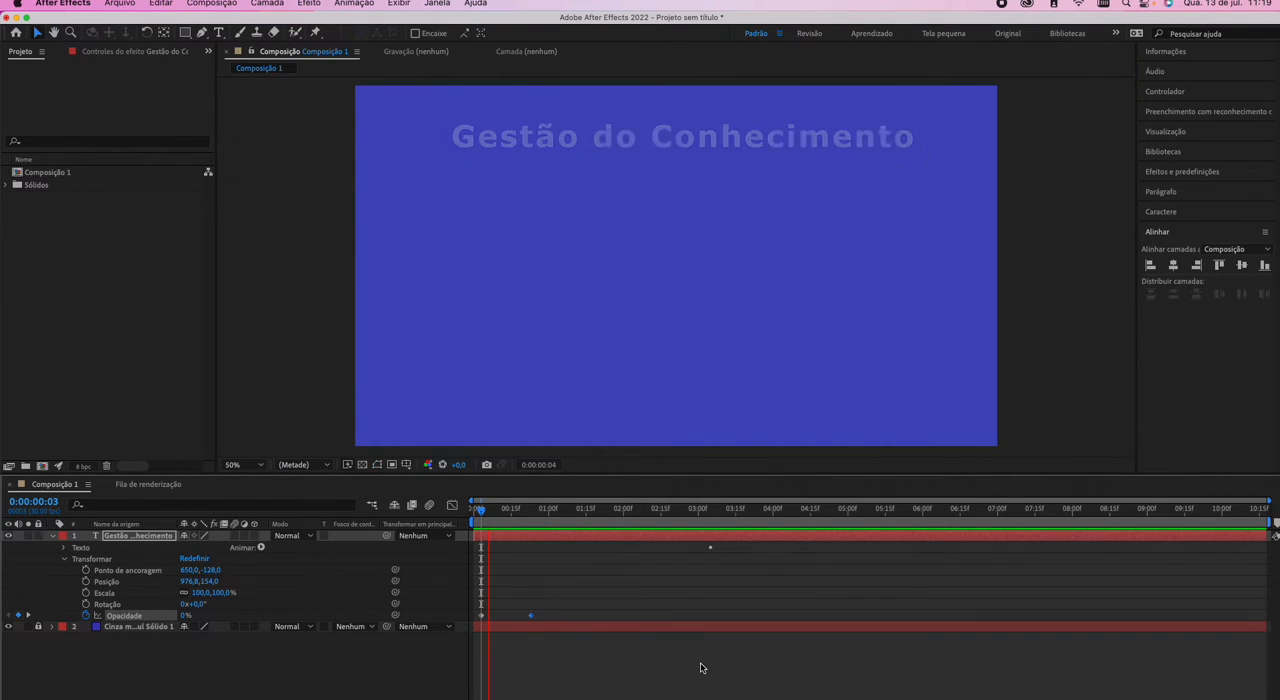
key(space)
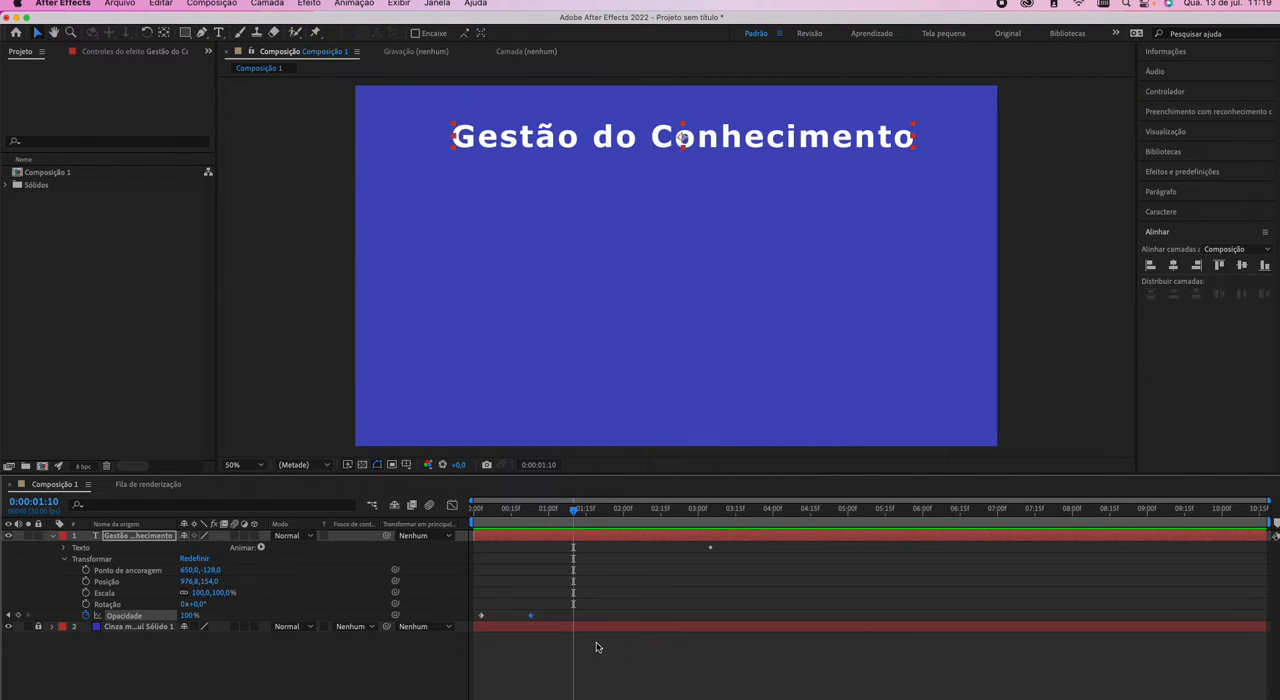
Delete the remaining Source Text keyframe on the title layer and collapse its Text properties.
click(64, 549)
drag(692, 550, 803, 574)
key(Delete)
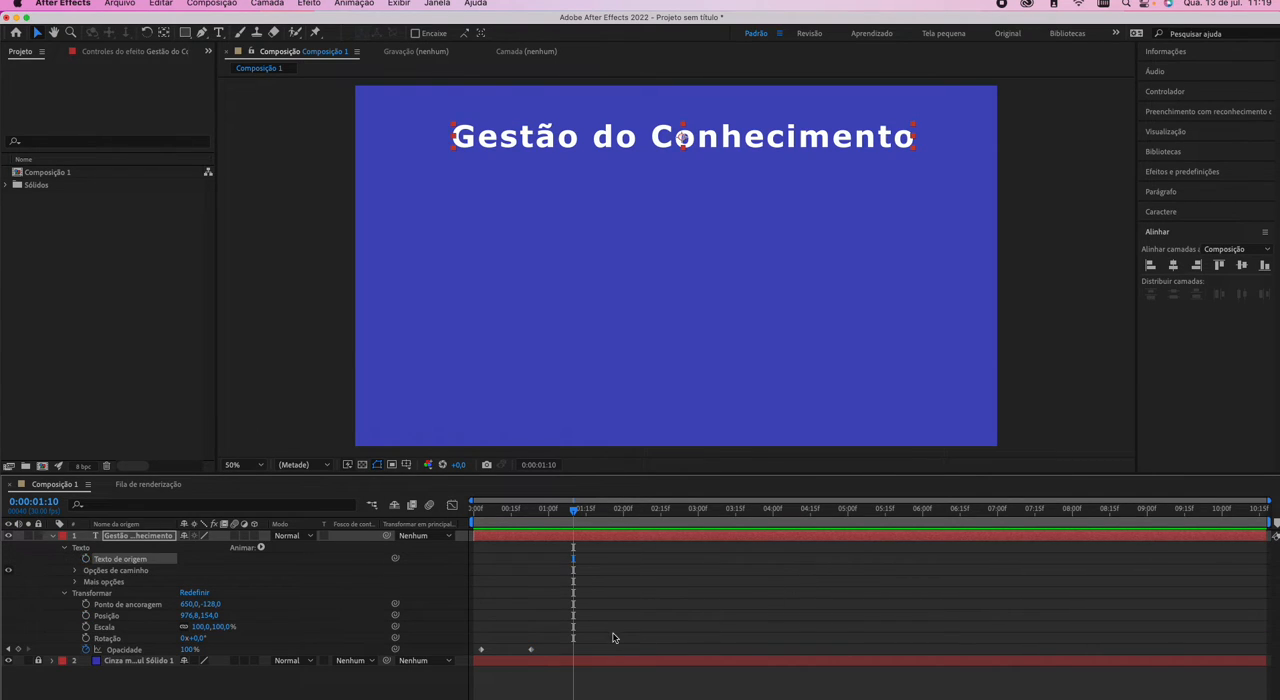
click(63, 549)
Remove all opacity keyframes from the title layer by turning off the opacity animation.
click(63, 558)
click(107, 605)
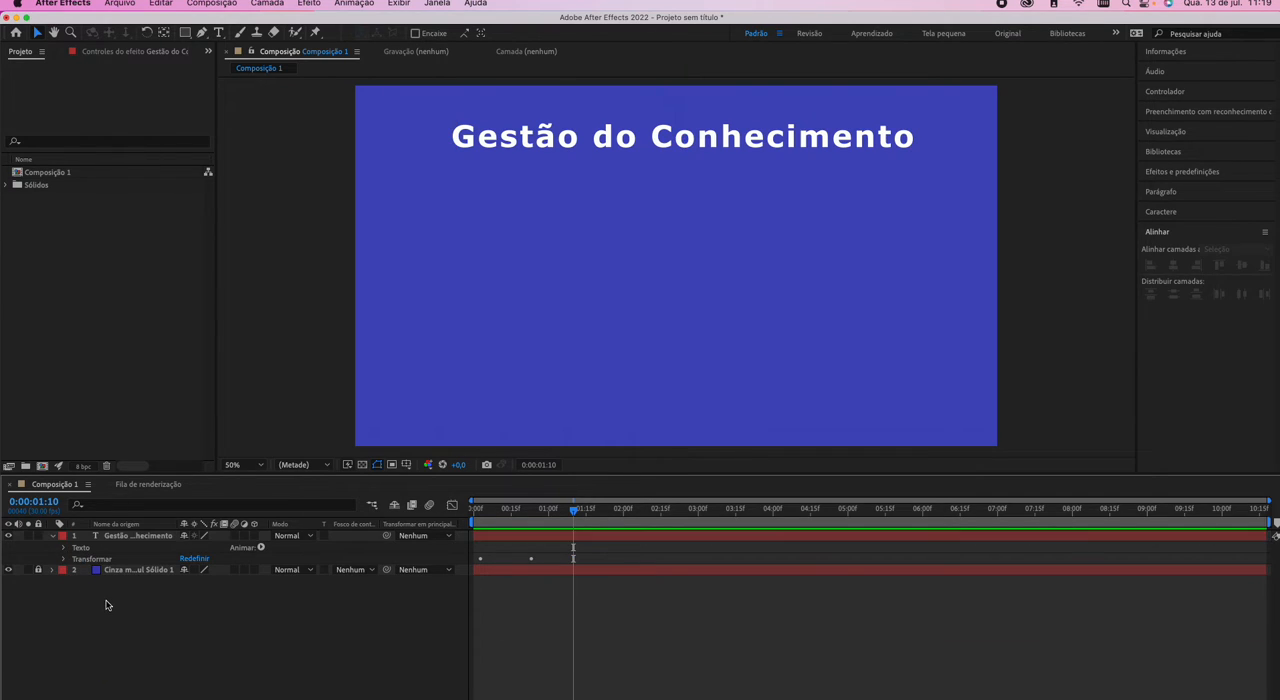
click(63, 558)
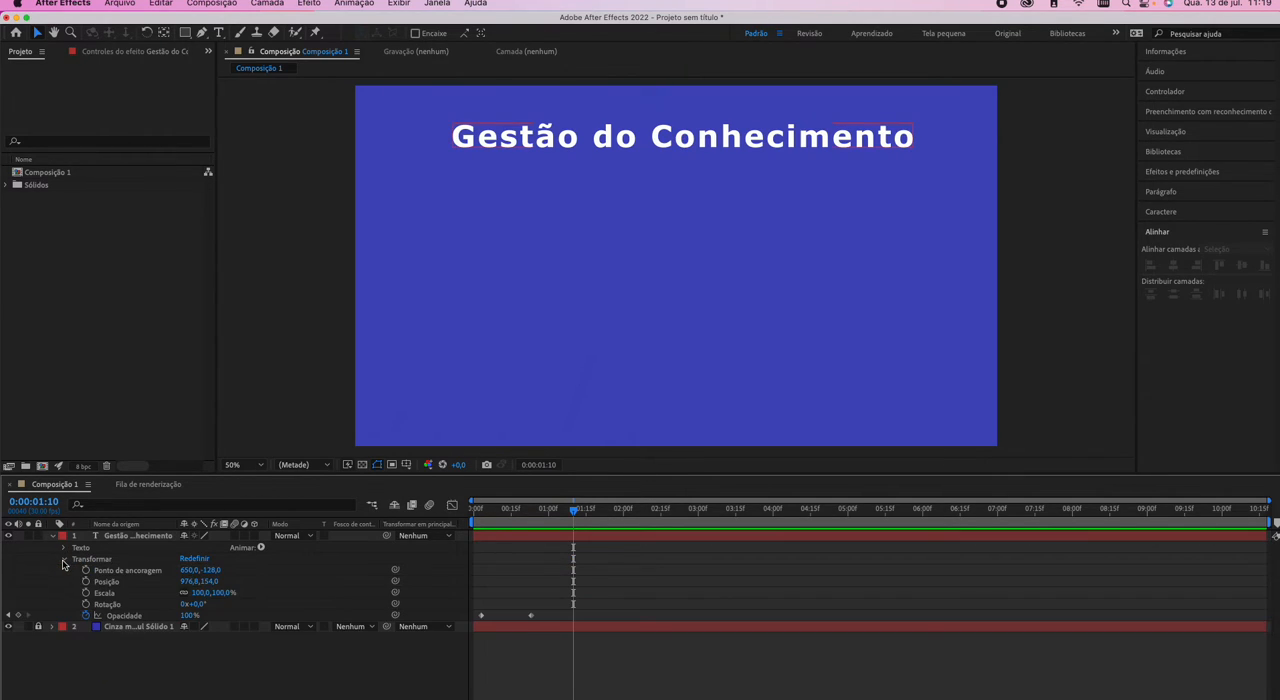
click(86, 615)
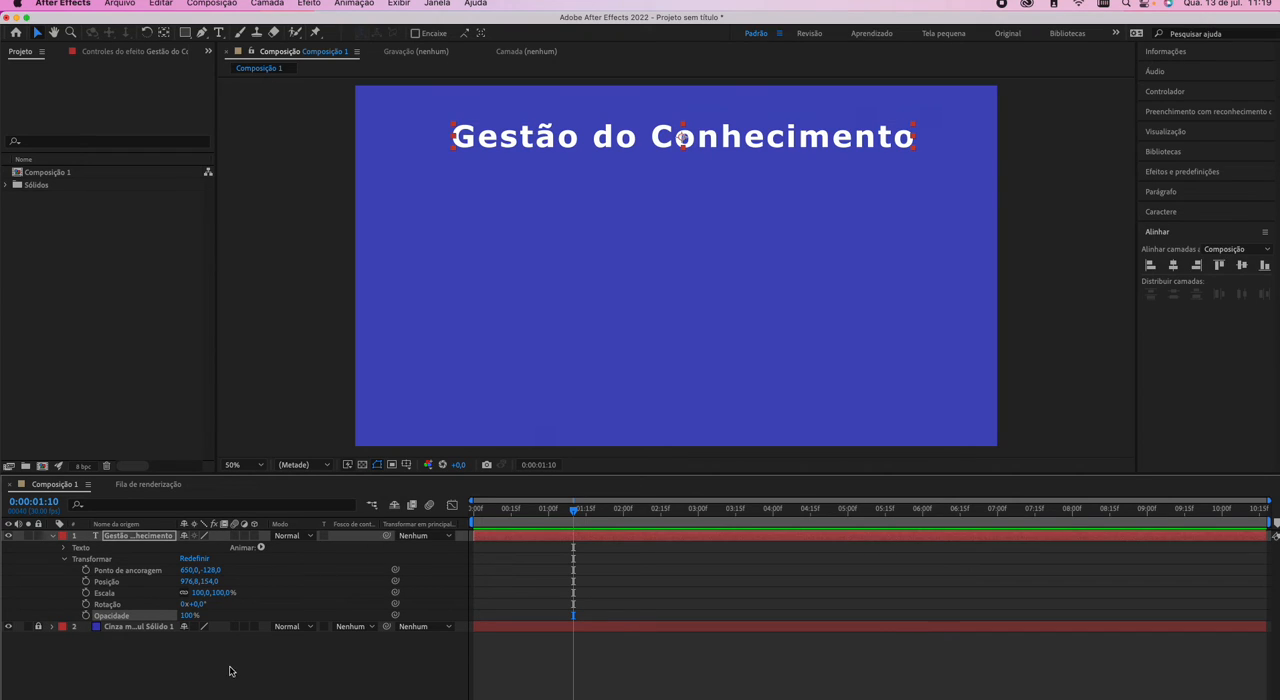
At 0:00:00:05, set the title's vertical position to -51.0, above the frame, and start position keyframing there.
drag(506, 511, 486, 514)
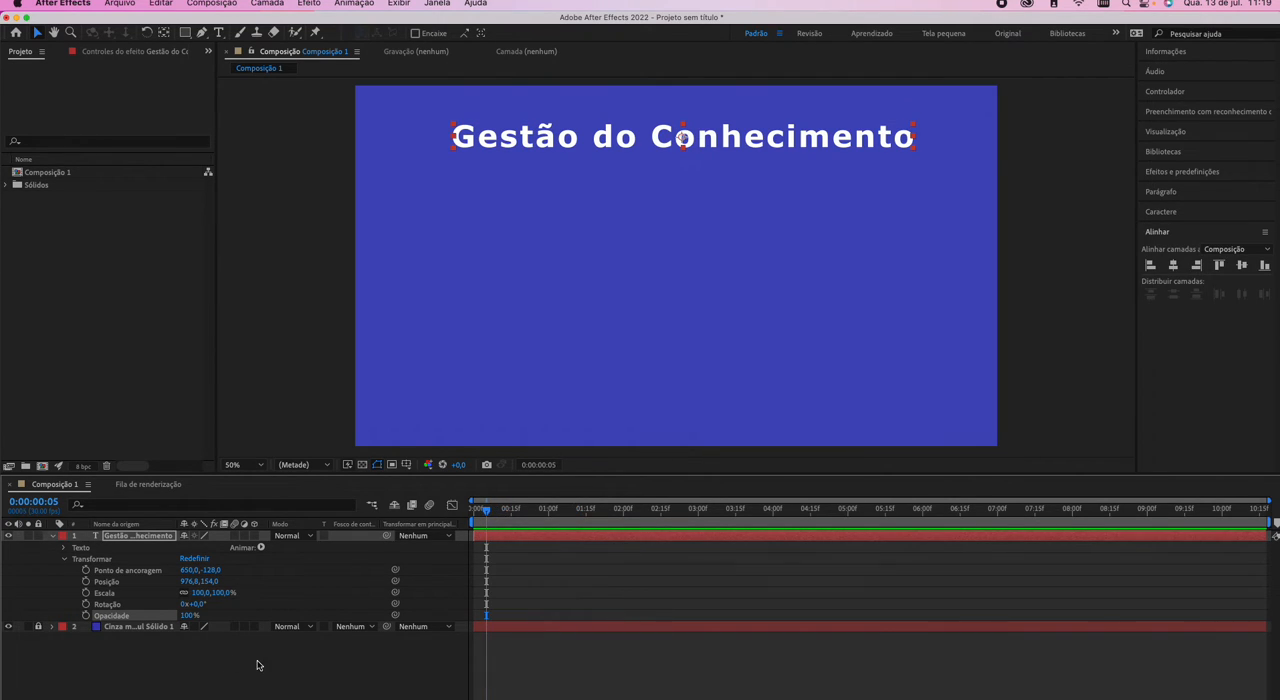
drag(206, 581, 57, 595)
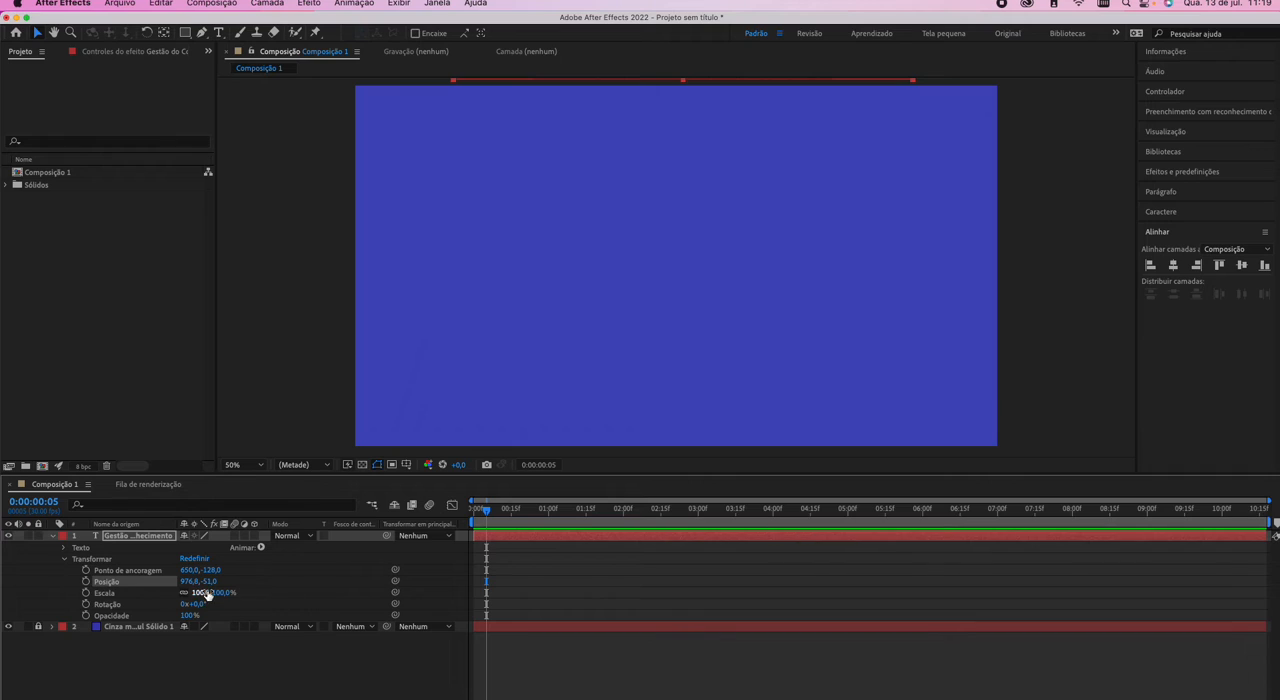
click(86, 584)
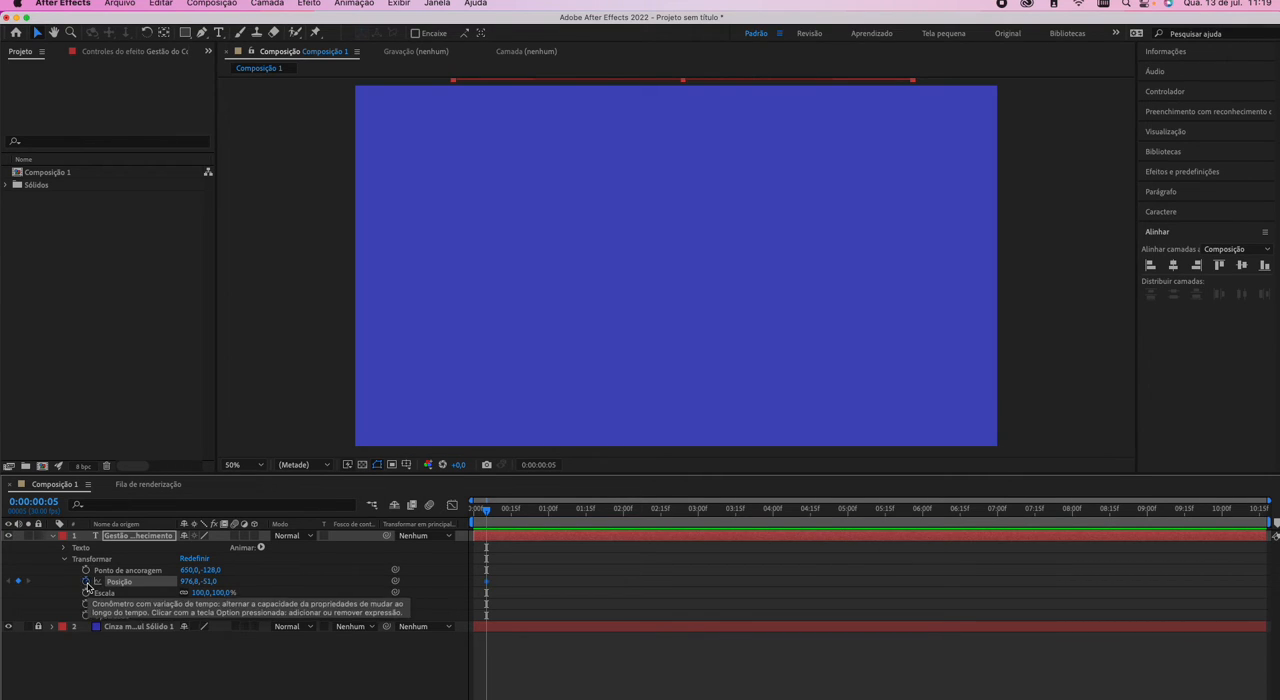
Go to 0:00:00:25, set the title's vertical position to 119.0, and preview the slide-in from 0:00:00:05.
click(540, 465)
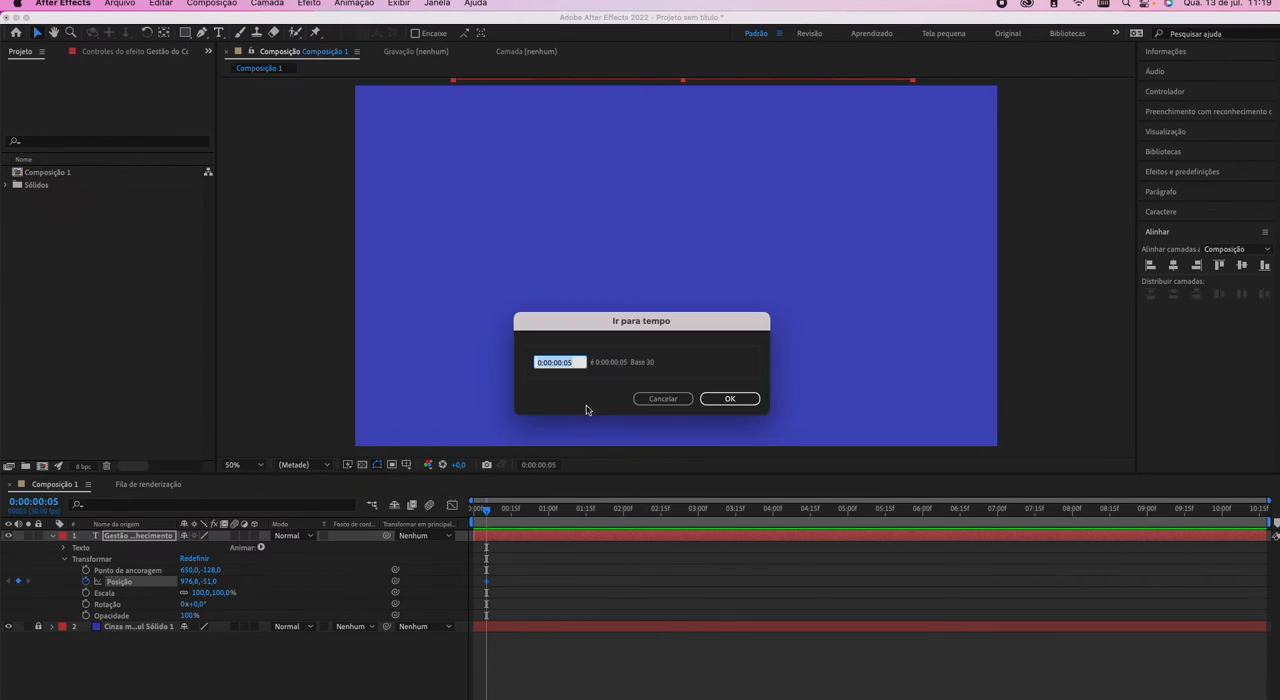
click(568, 362)
text(2)
key(Return)
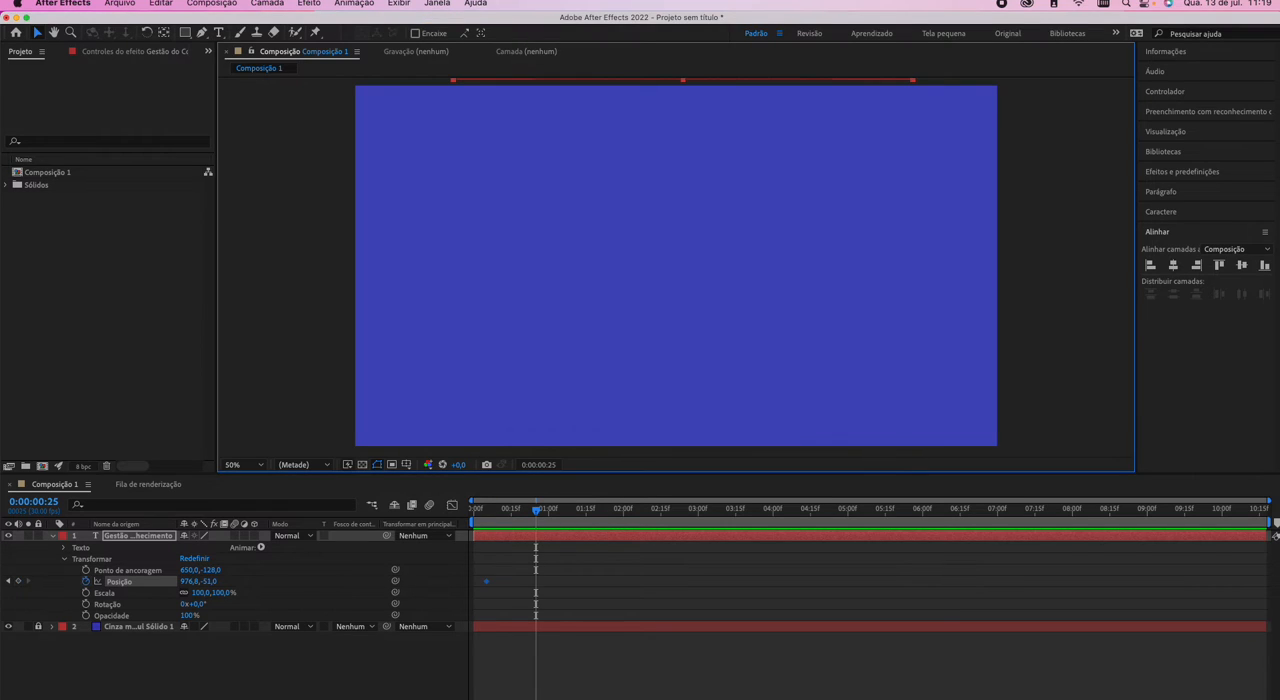
drag(205, 583, 309, 591)
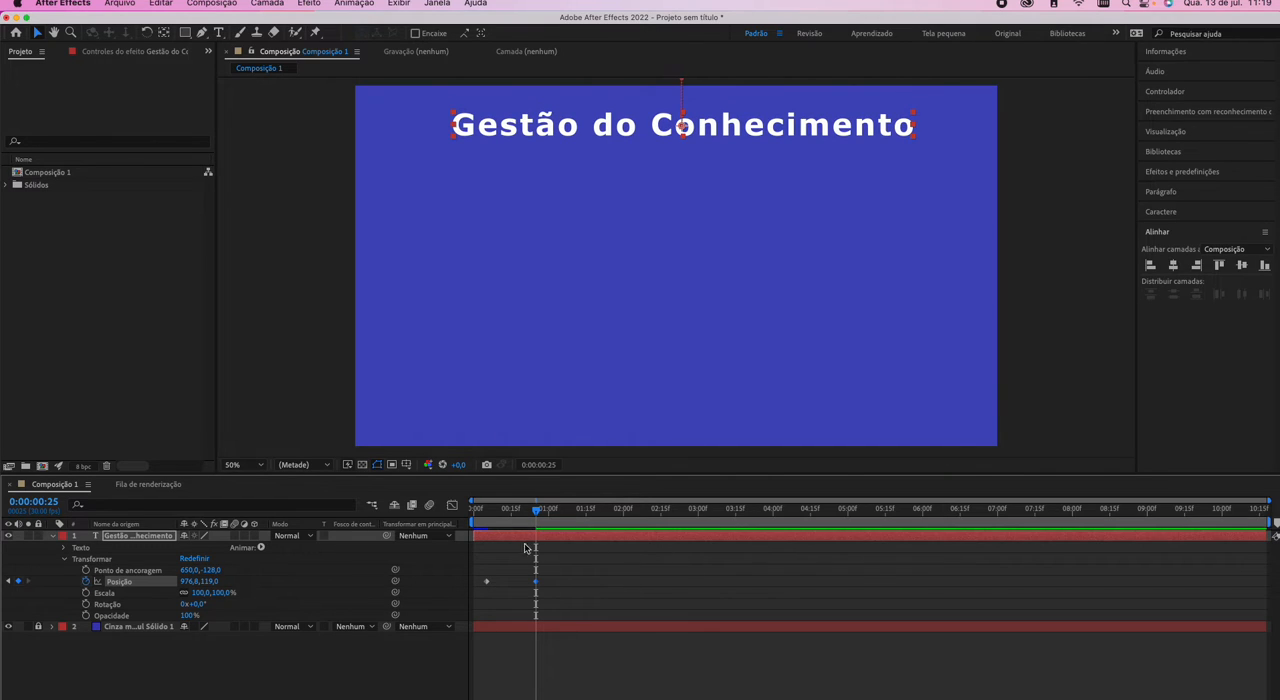
click(486, 514)
key(space)
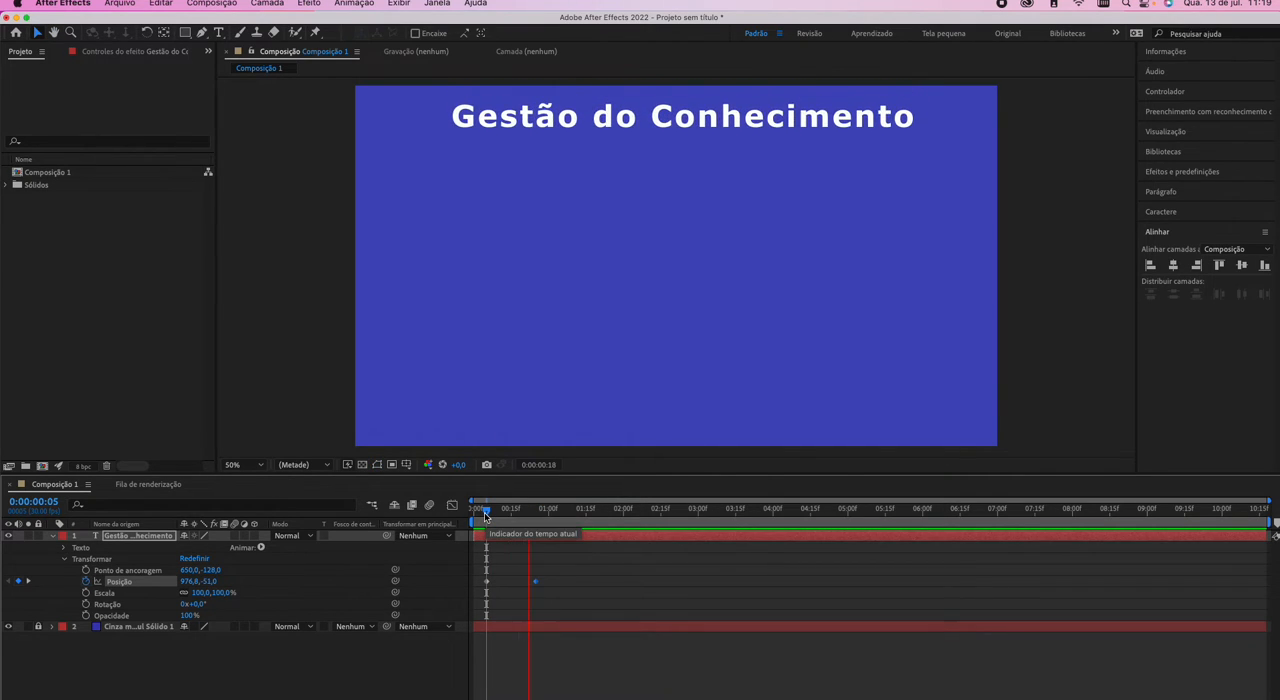
key(space)
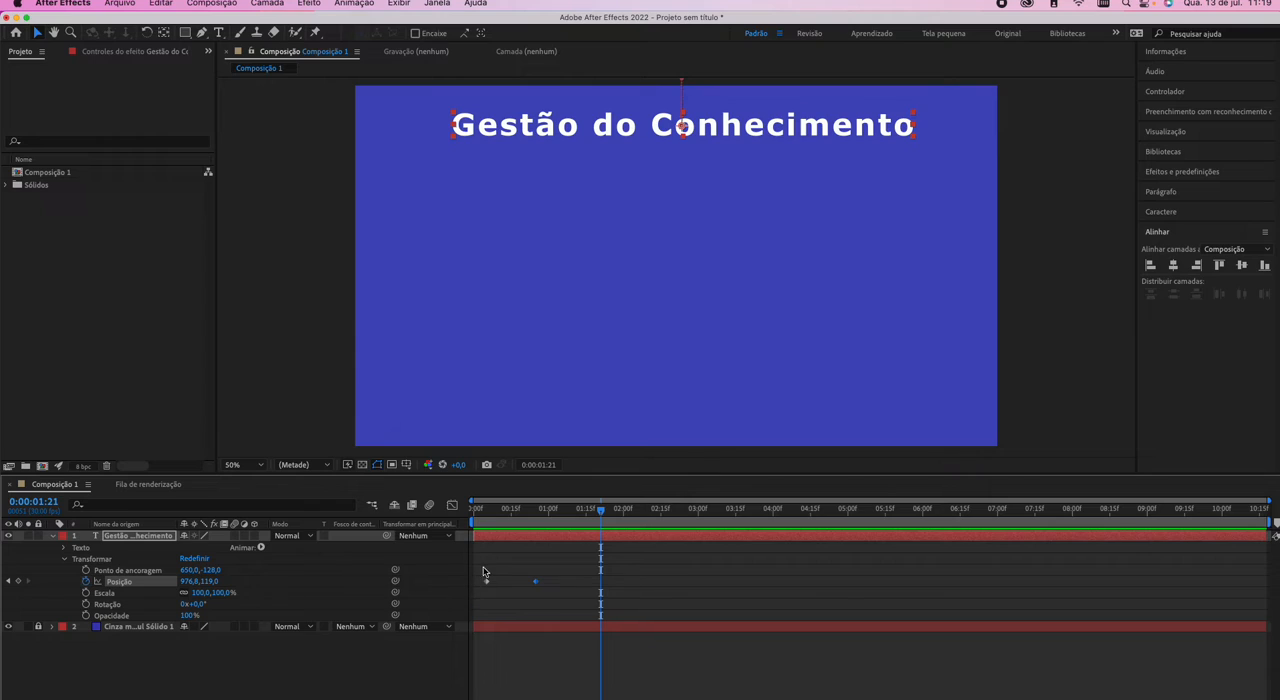
Apply Easy Ease to both position keyframes, lengthen their speed-graph handles for a sharper central peak, and preview the motion.
drag(482, 568, 571, 611)
key(F9)
click(452, 505)
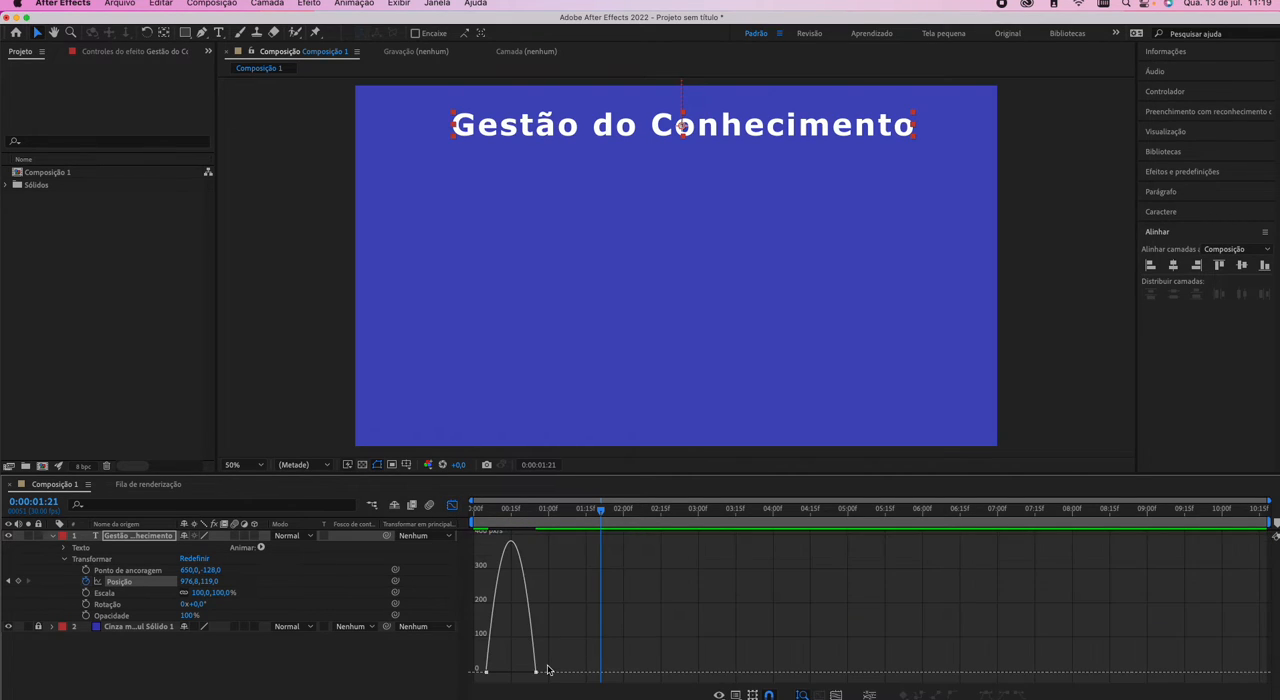
click(490, 673)
drag(492, 675, 523, 677)
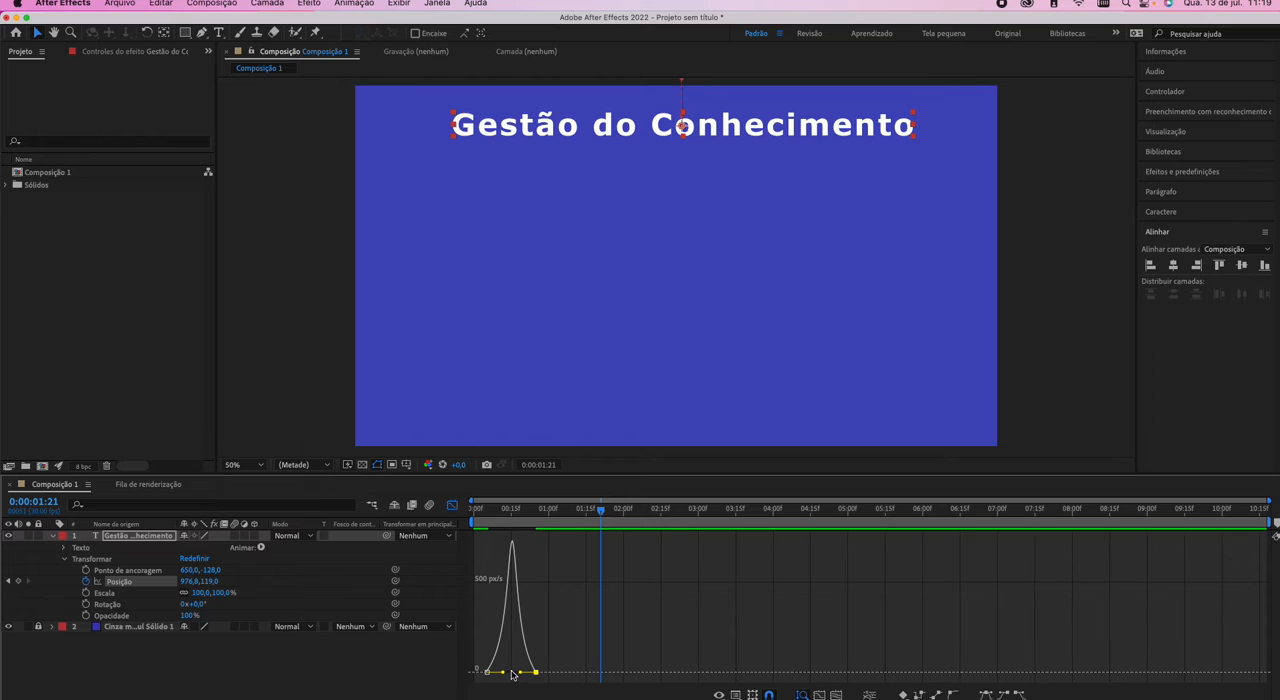
click(452, 507)
key(space)
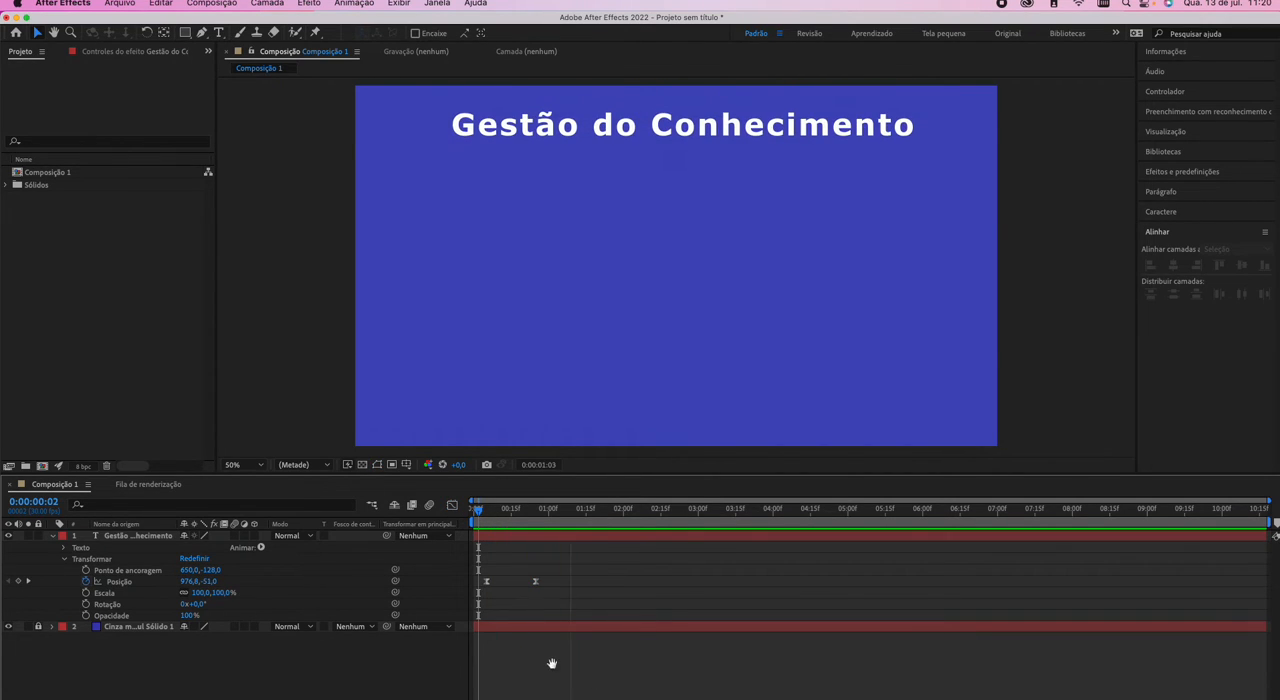
key(space)
Review the position keyframe at 0:00:00:25 and replay the title's slide-in from the keyframe at 0:00:00:05.
mouse_move(535, 587)
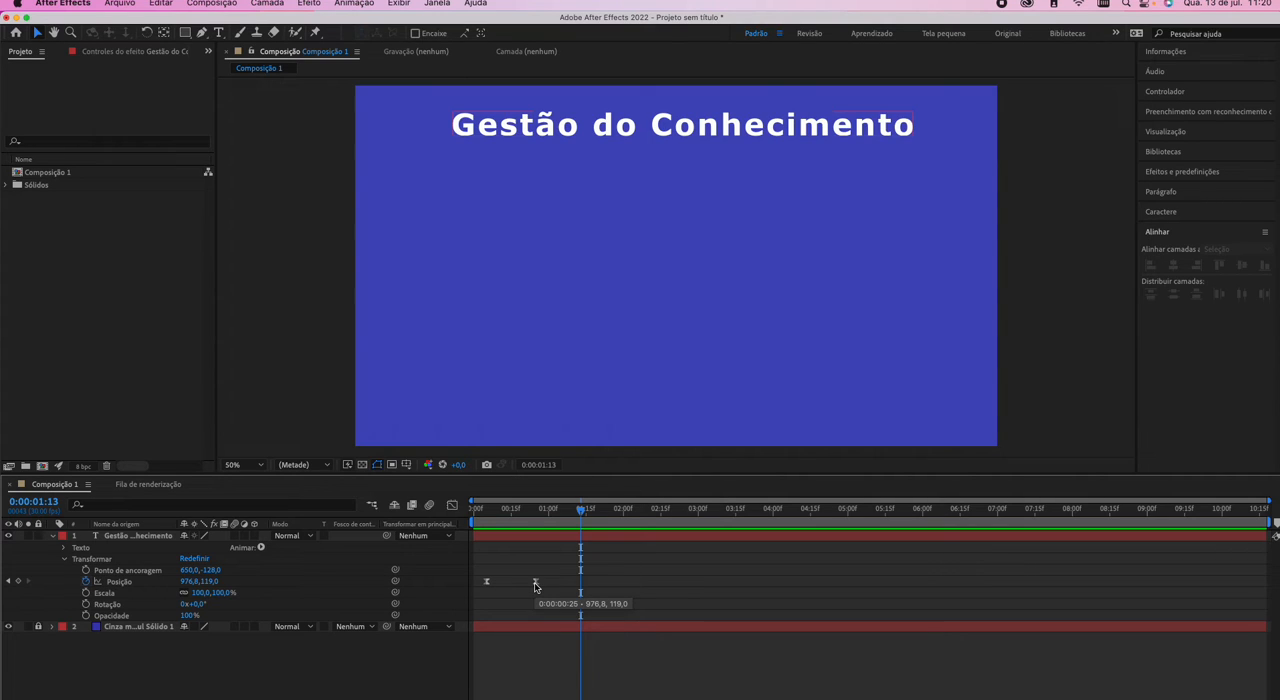
click(8, 581)
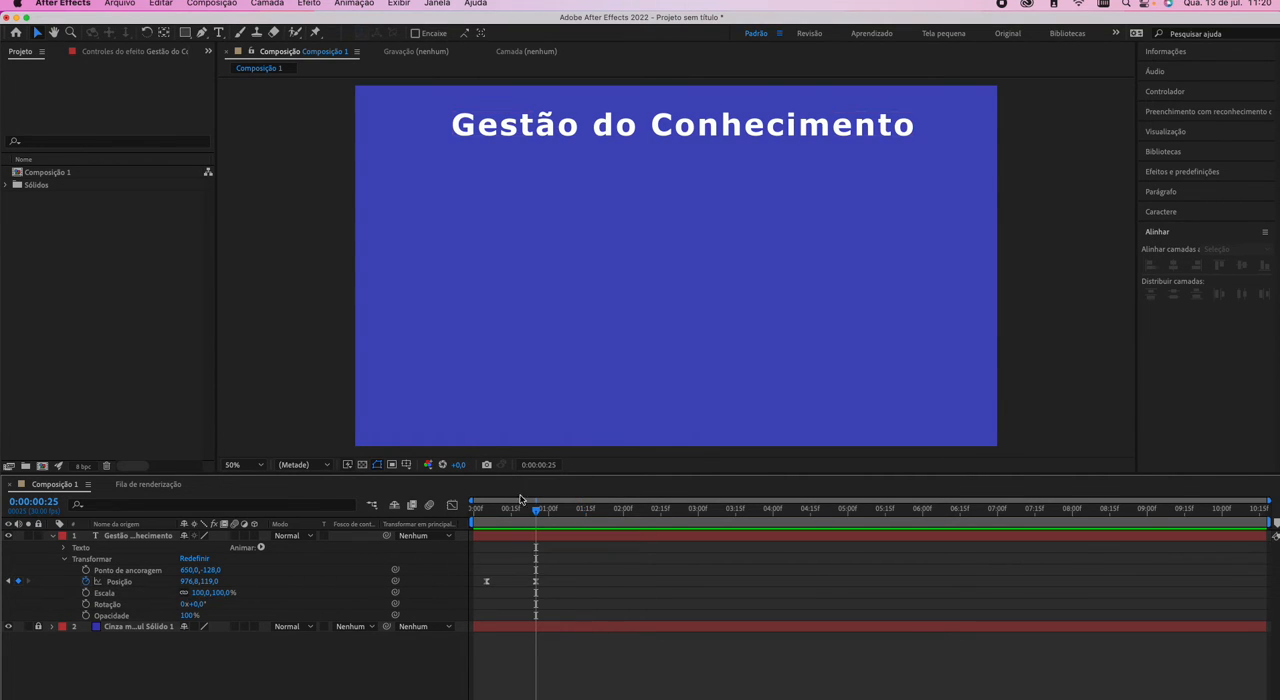
click(548, 467)
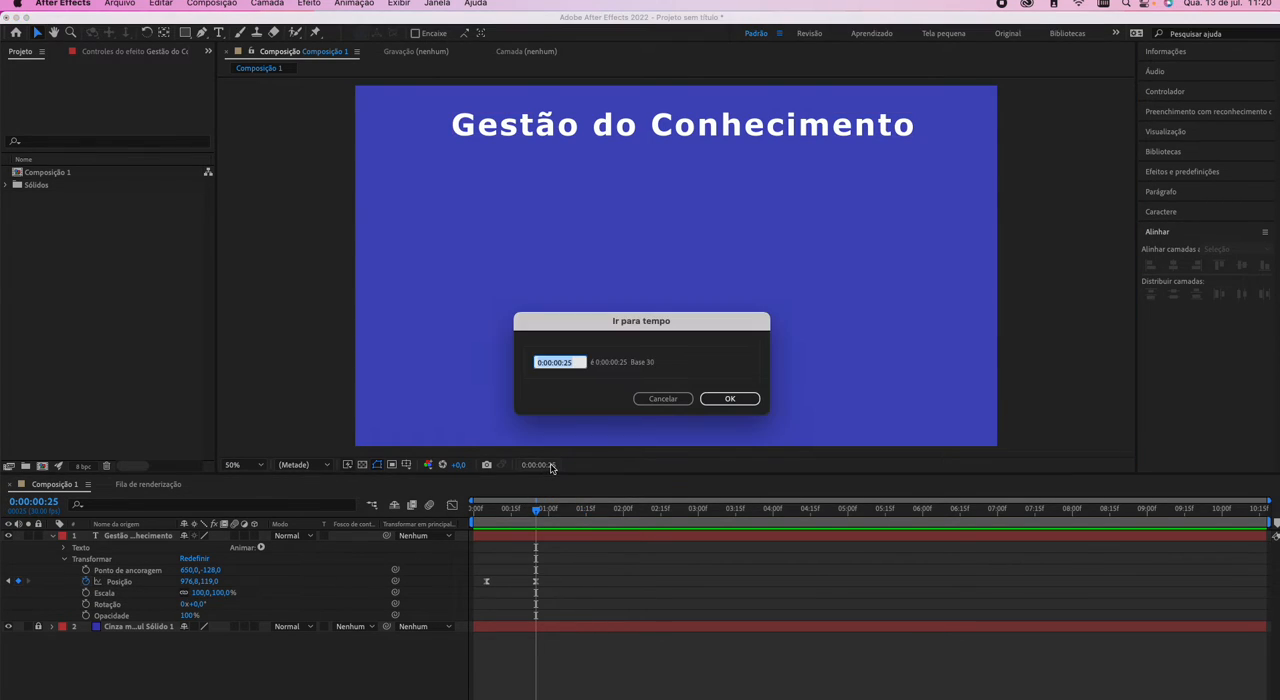
click(568, 364)
key(Right)
key(Return)
click(487, 512)
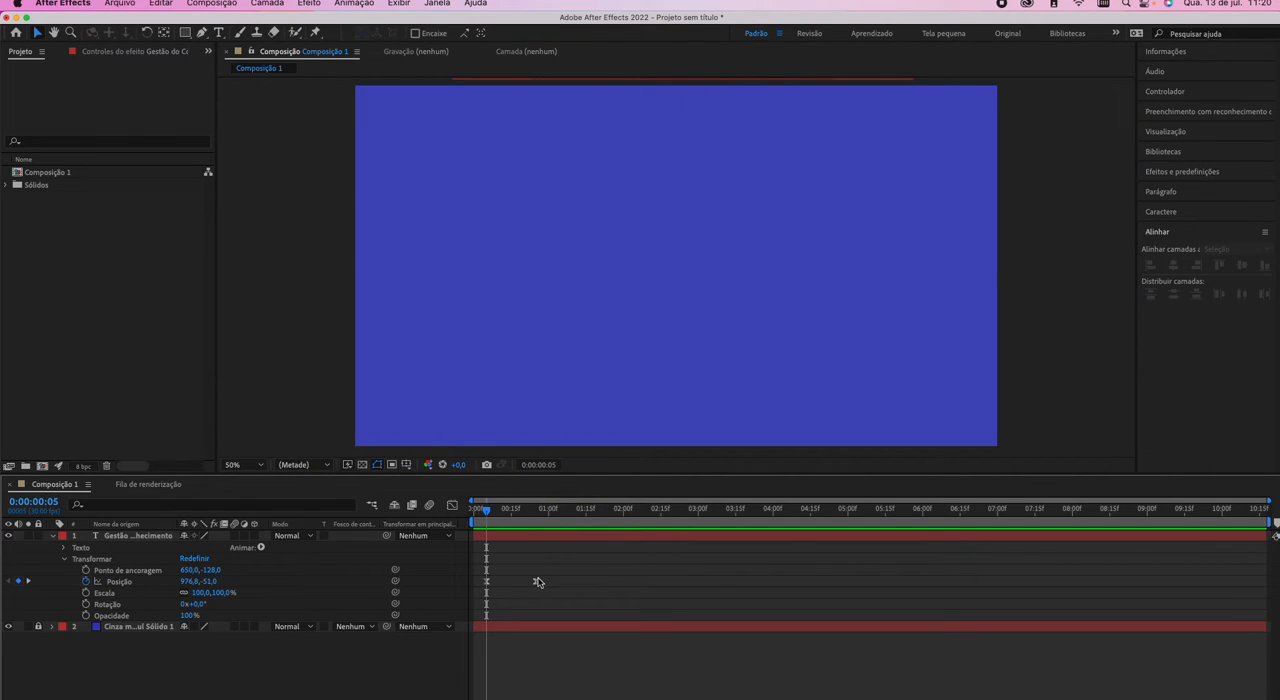
key(space)
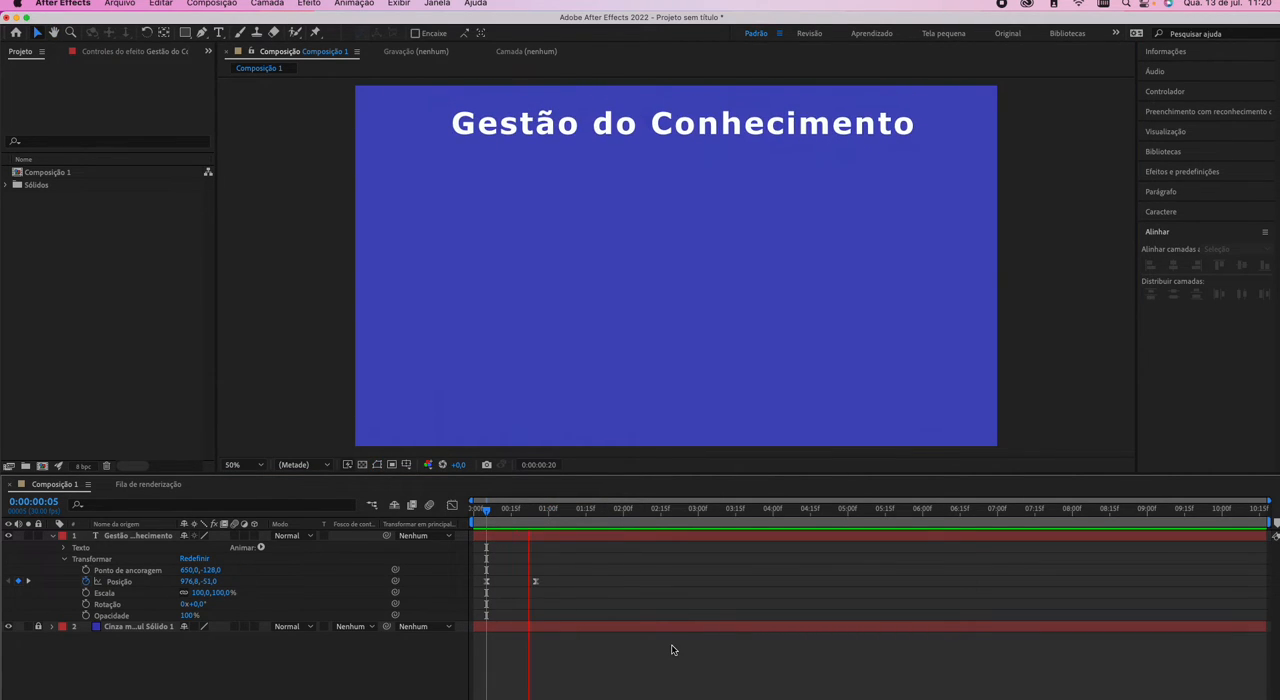
key(space)
Go to frame 35 (0:00:01:05) and move the title's second position keyframe from 0:00:00:25 to that time.
click(537, 520)
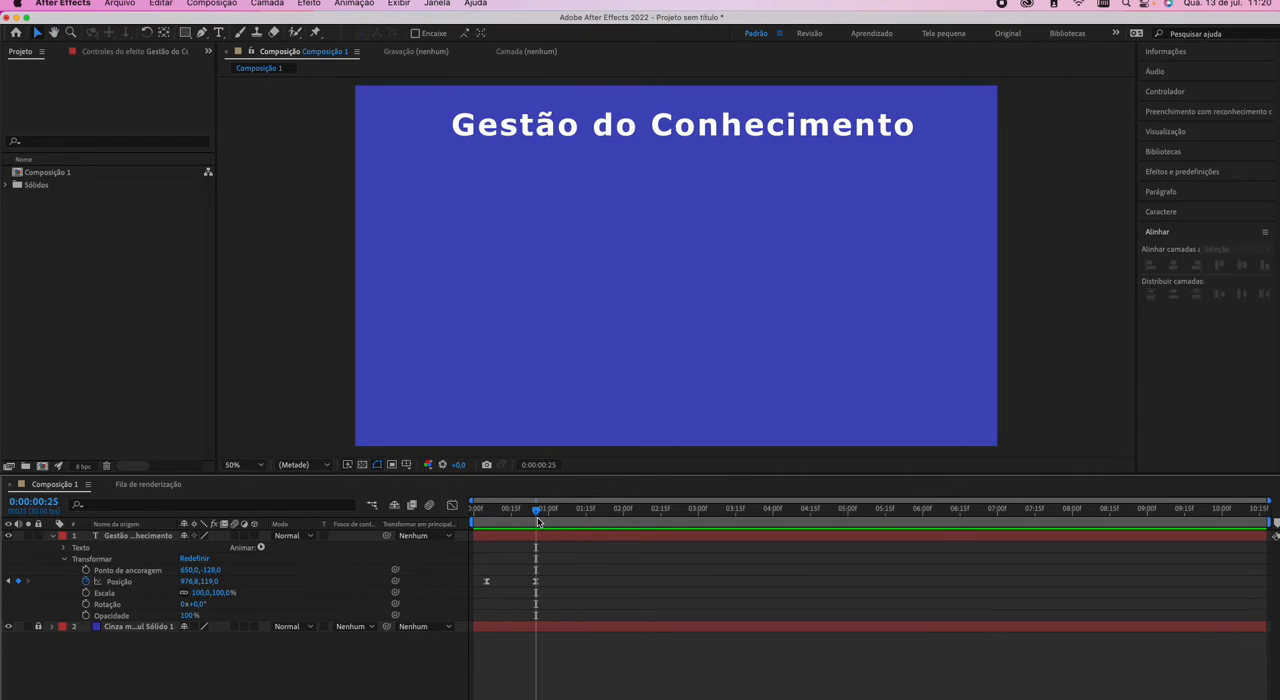
click(552, 467)
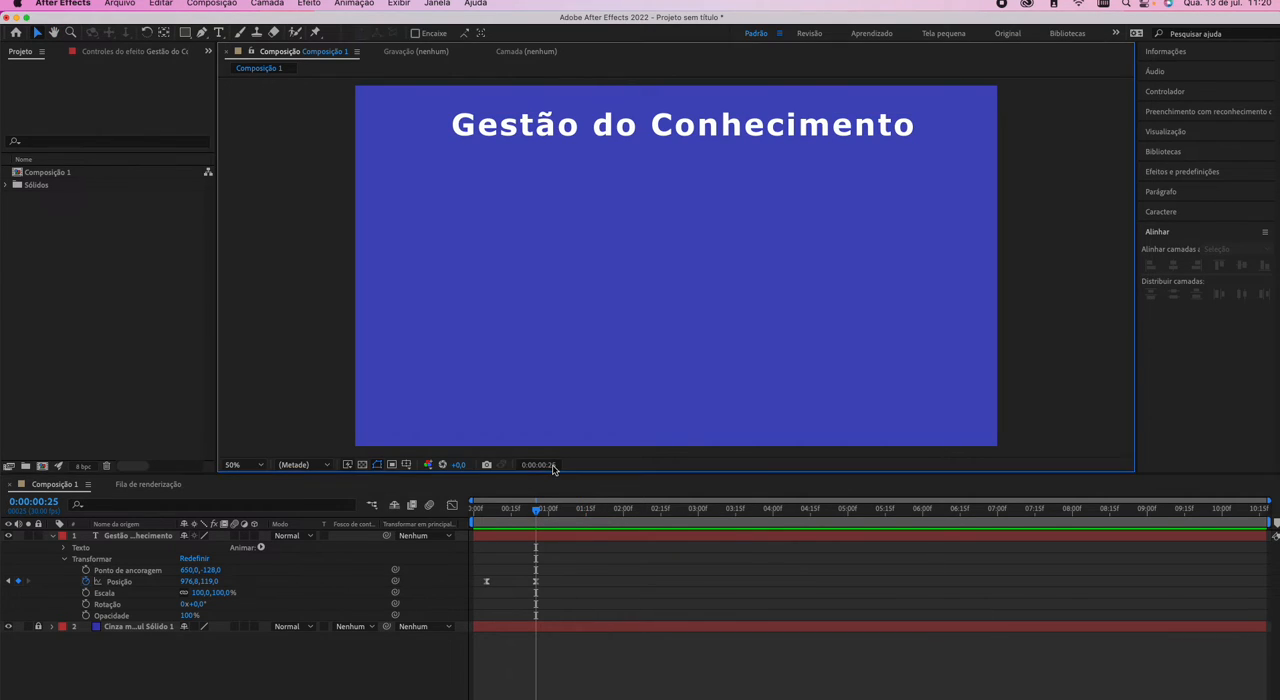
click(574, 363)
key(BackSpace)
key(BackSpace)
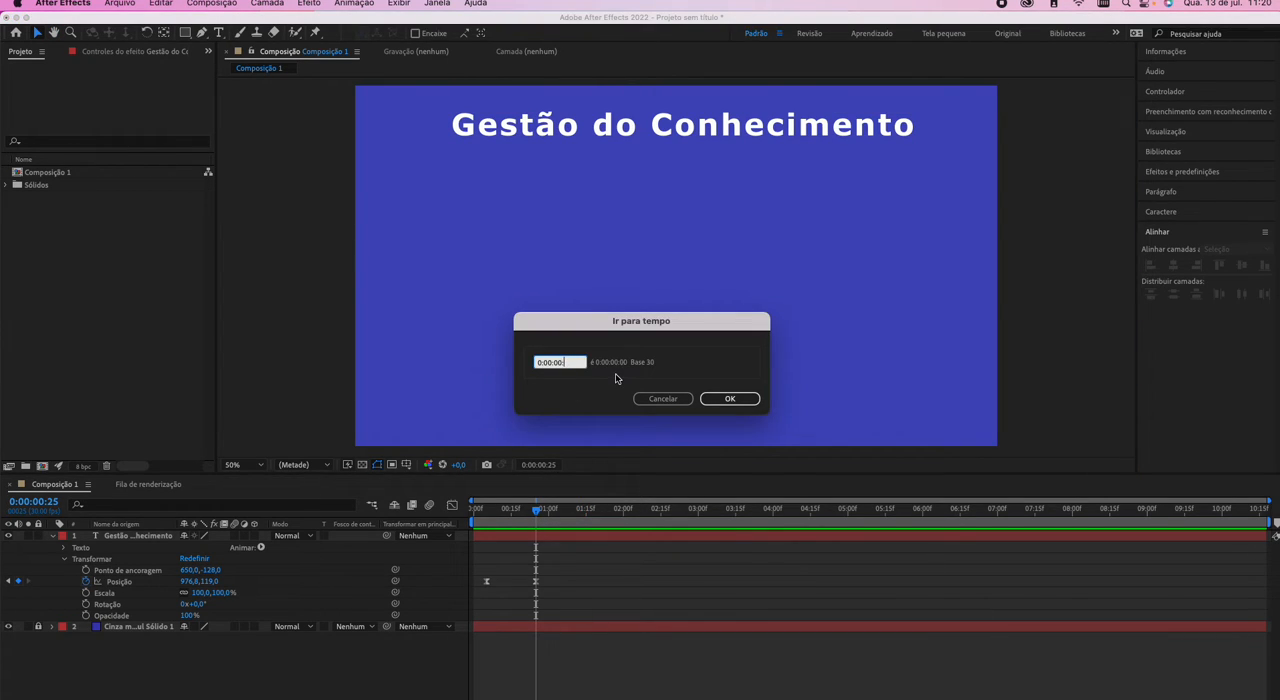
text(35)
key(Return)
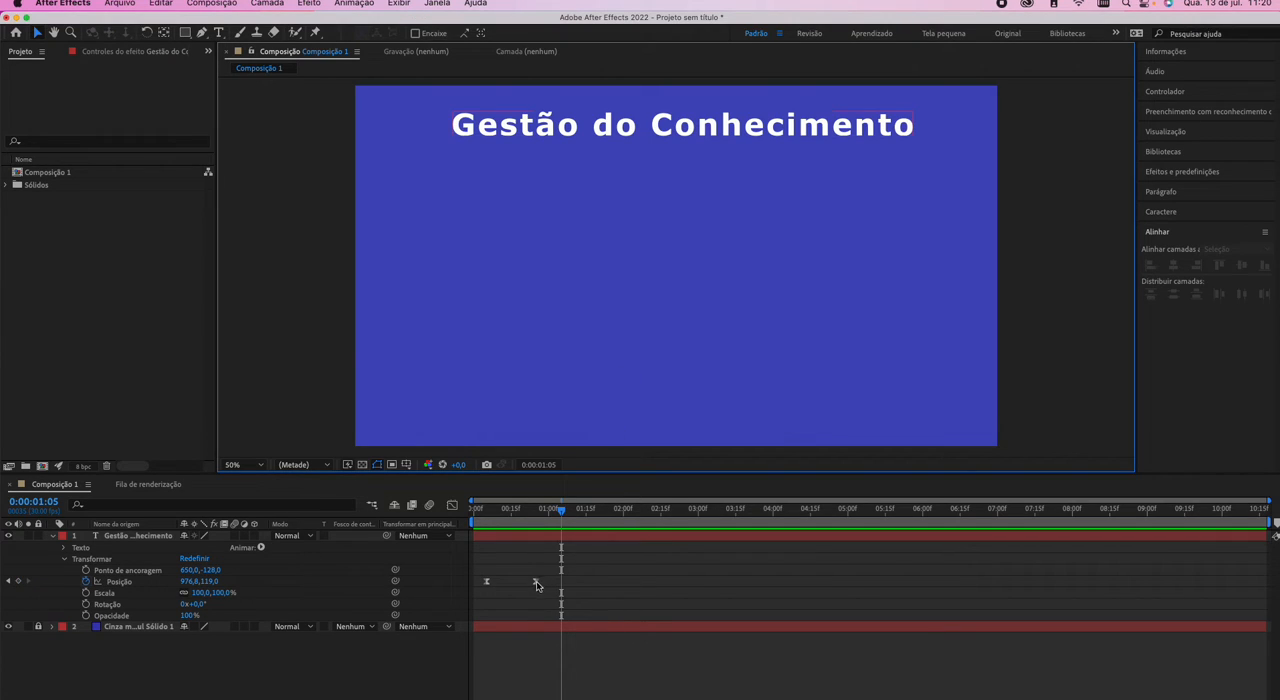
drag(537, 585, 561, 585)
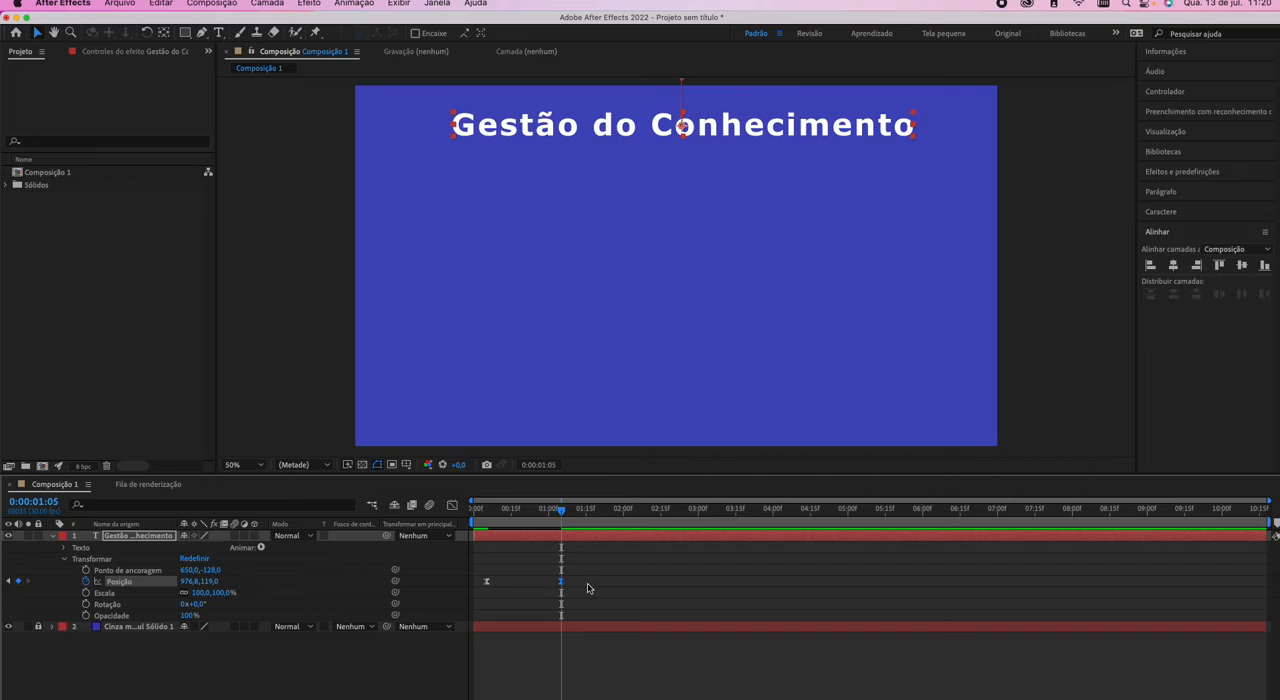
Preview the title's slide-in several times from around 0:00:00:05 to judge its slower timing.
click(487, 513)
key(space)
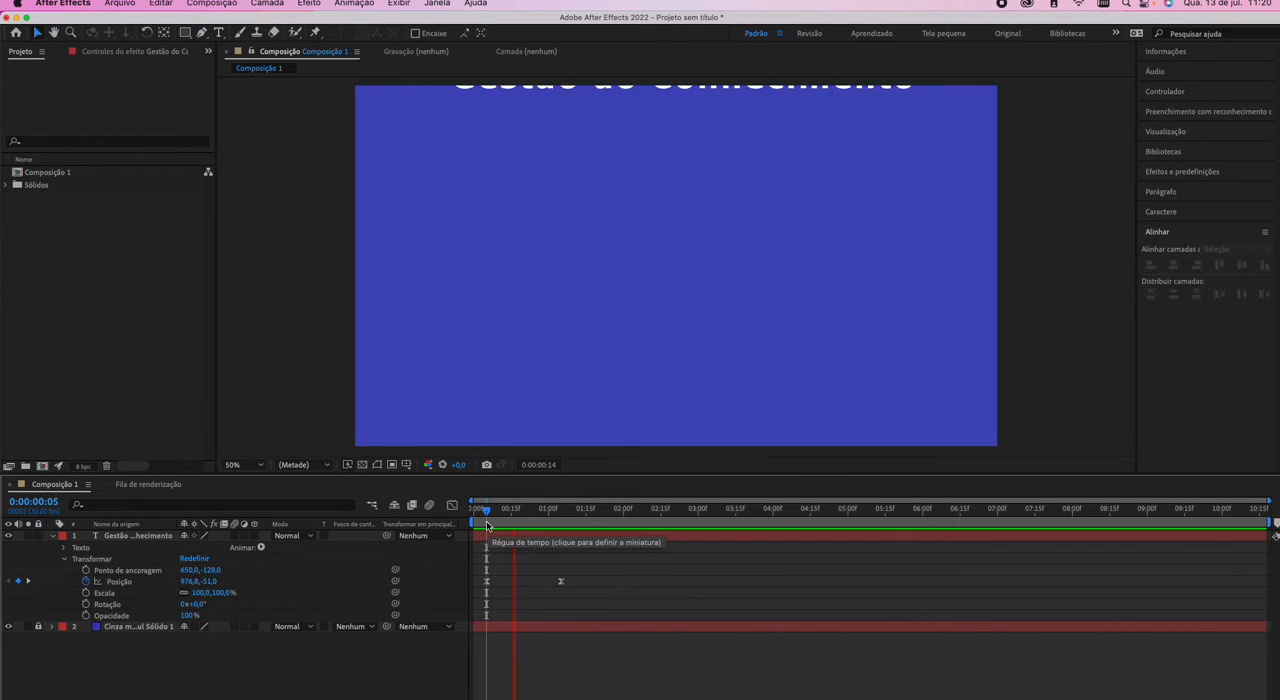
key(space)
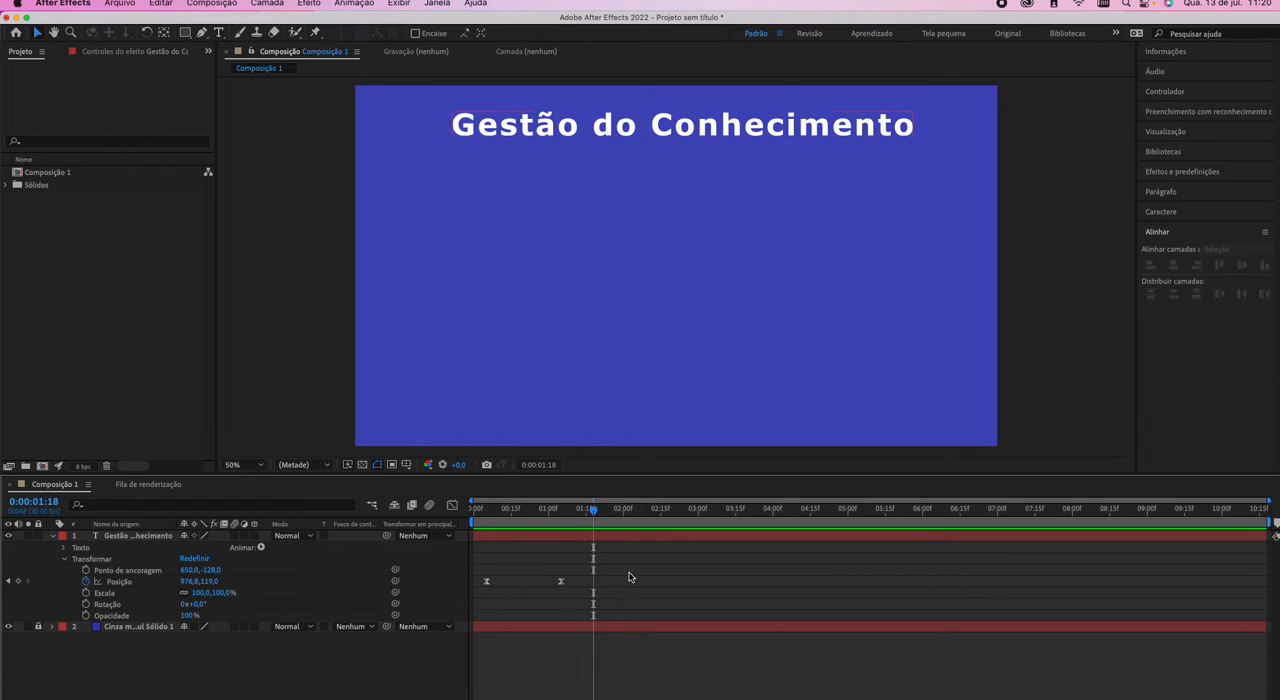
click(488, 510)
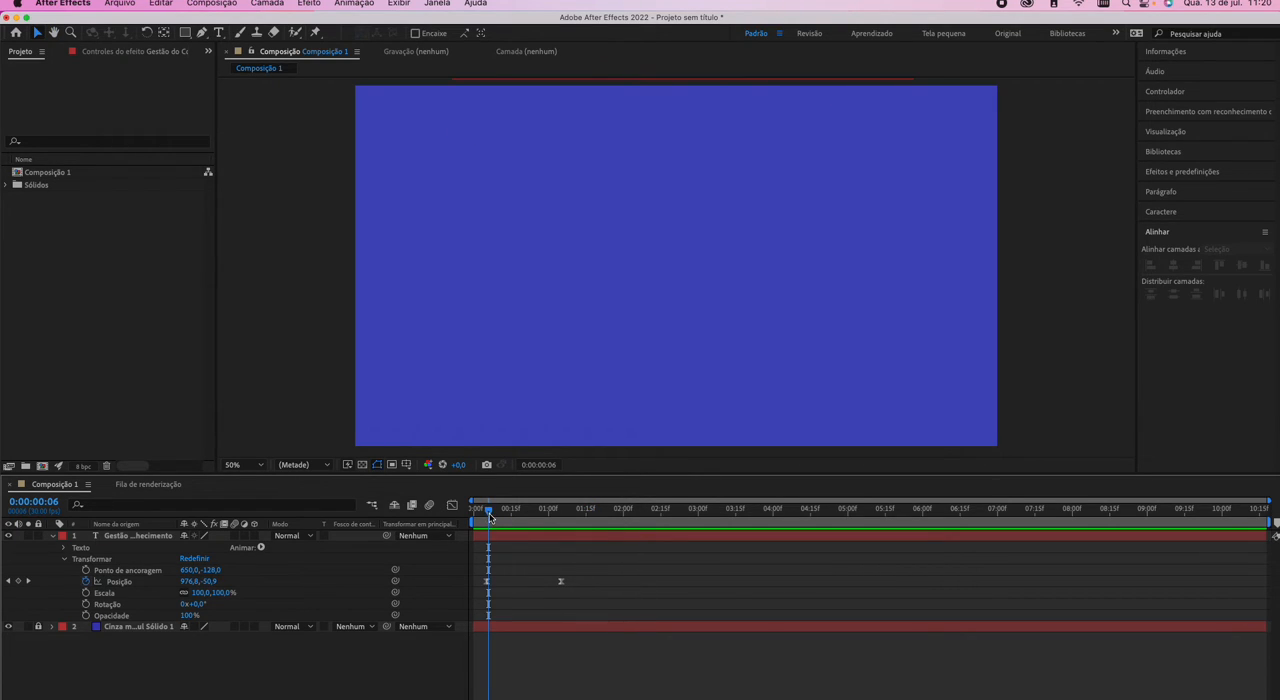
click(487, 512)
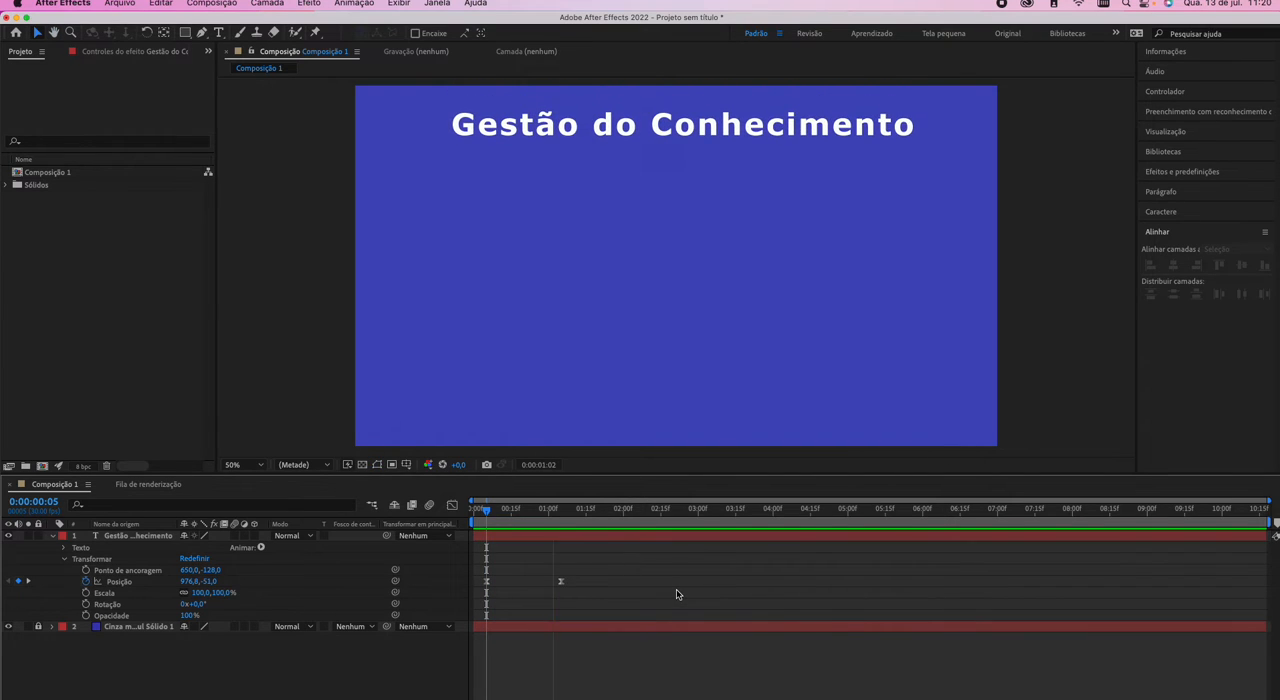
click(605, 510)
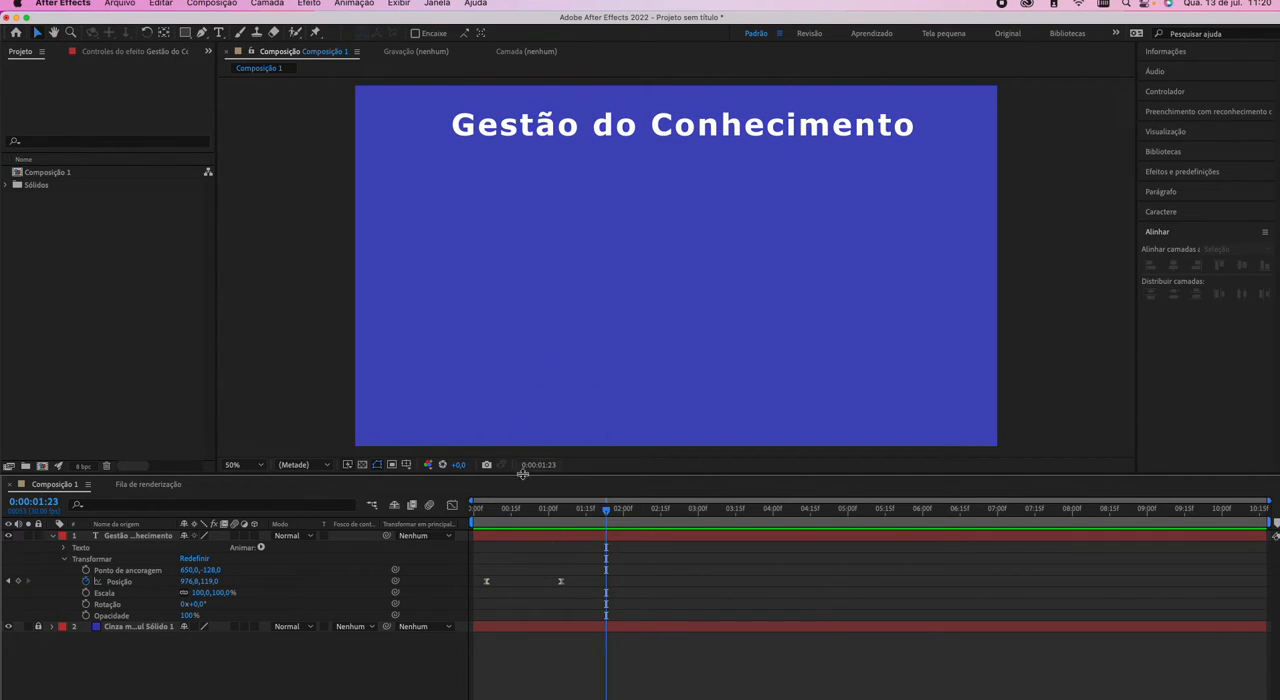
click(484, 510)
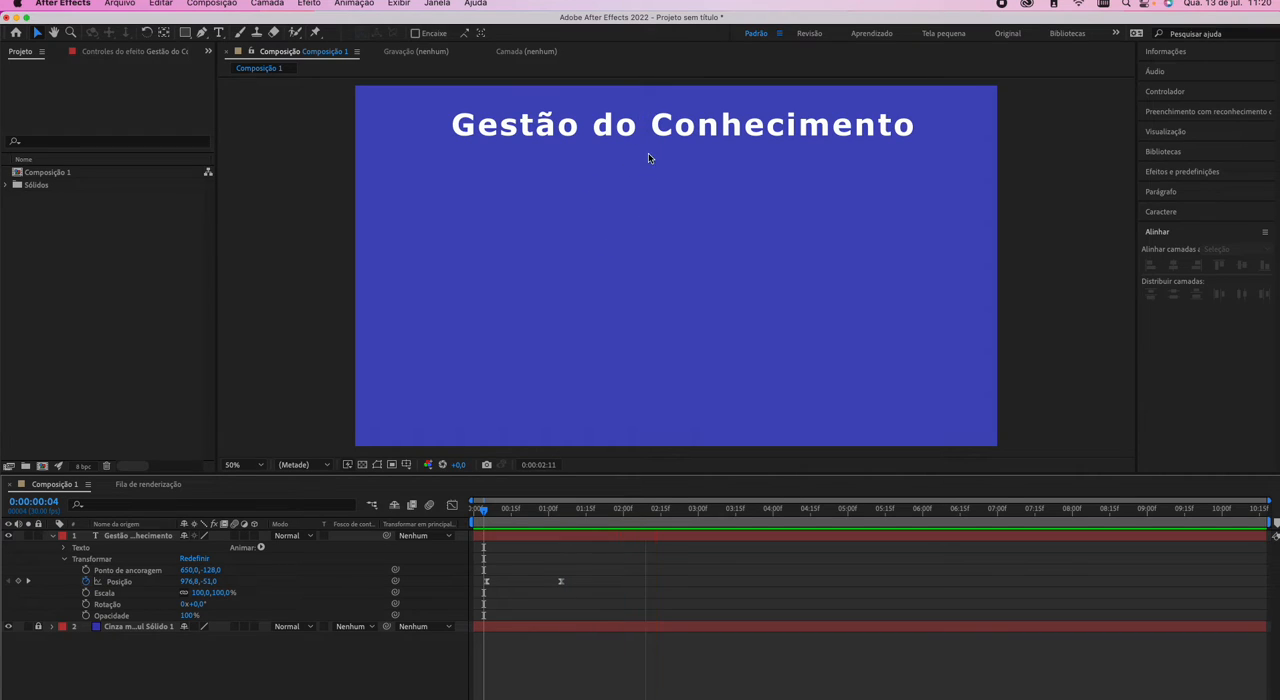
click(616, 510)
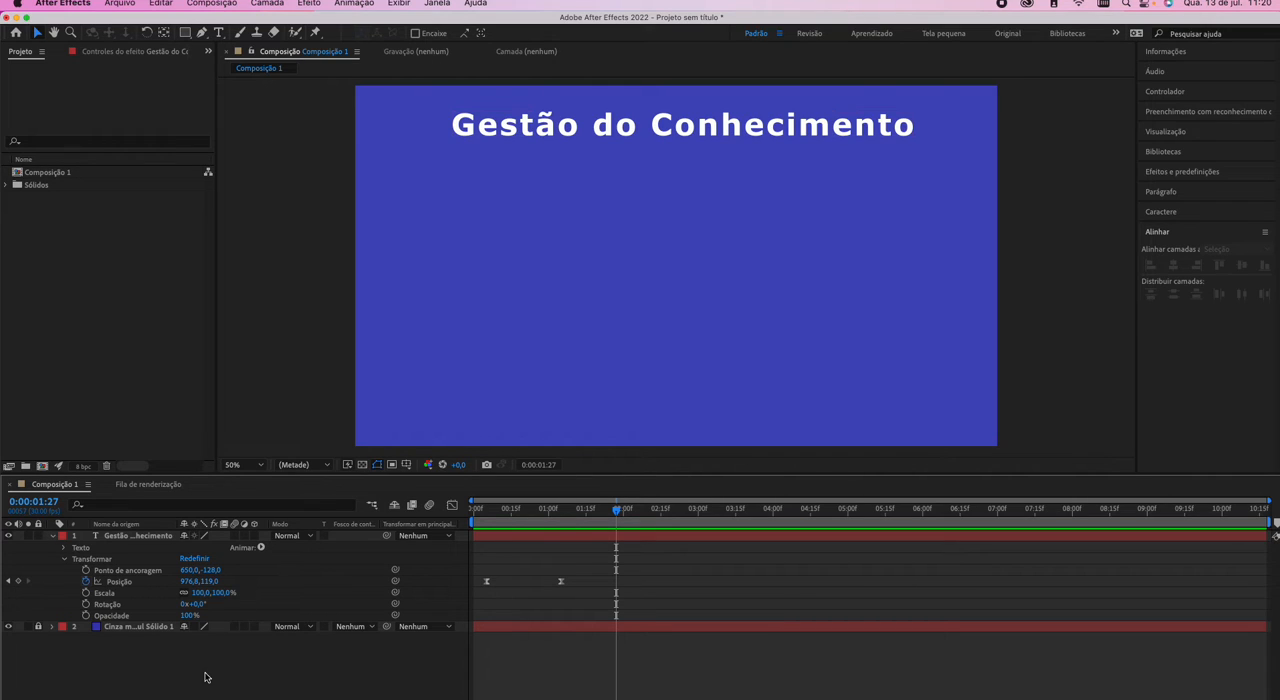
Draw a paragraph text box below the title, about half the title's width, and set its font to Gotham Book.
click(218, 33)
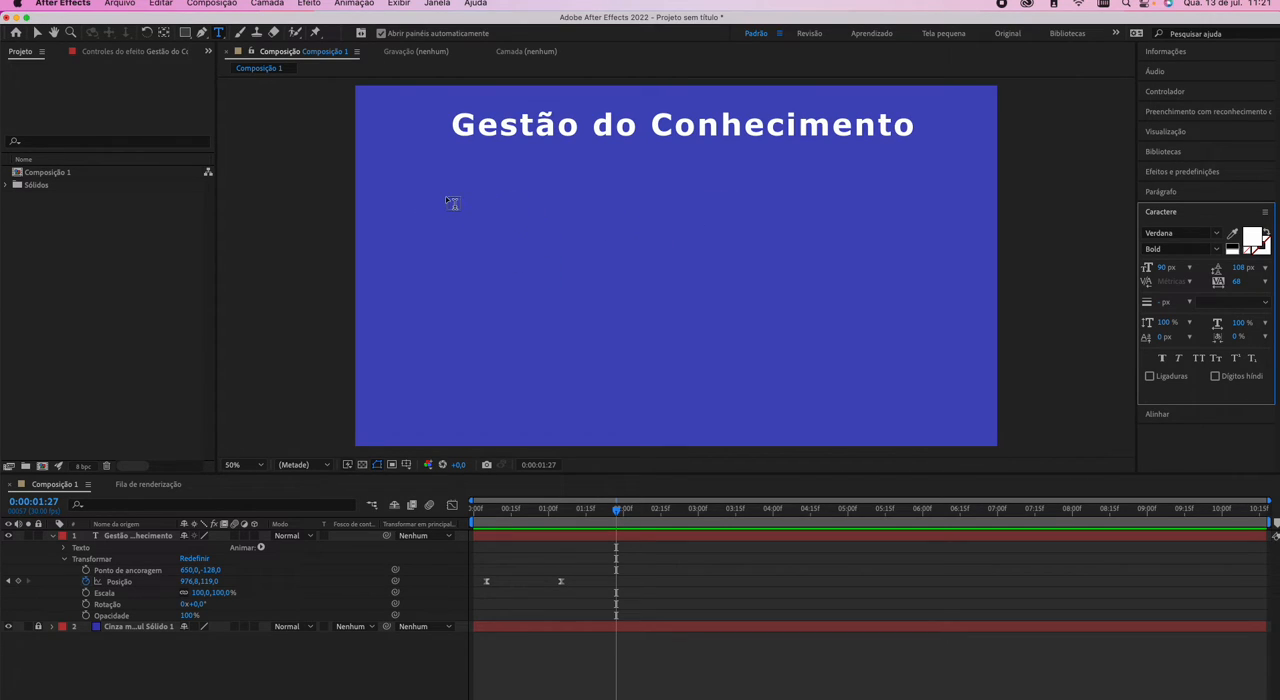
drag(446, 197, 690, 241)
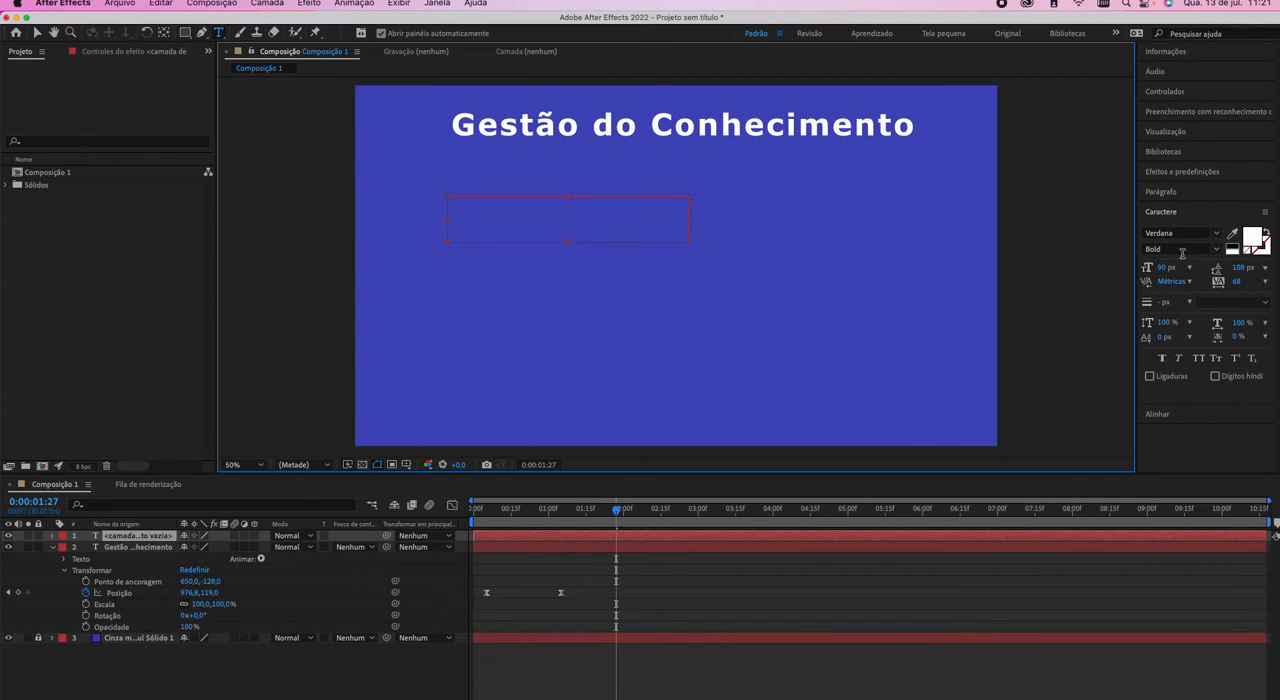
click(1190, 194)
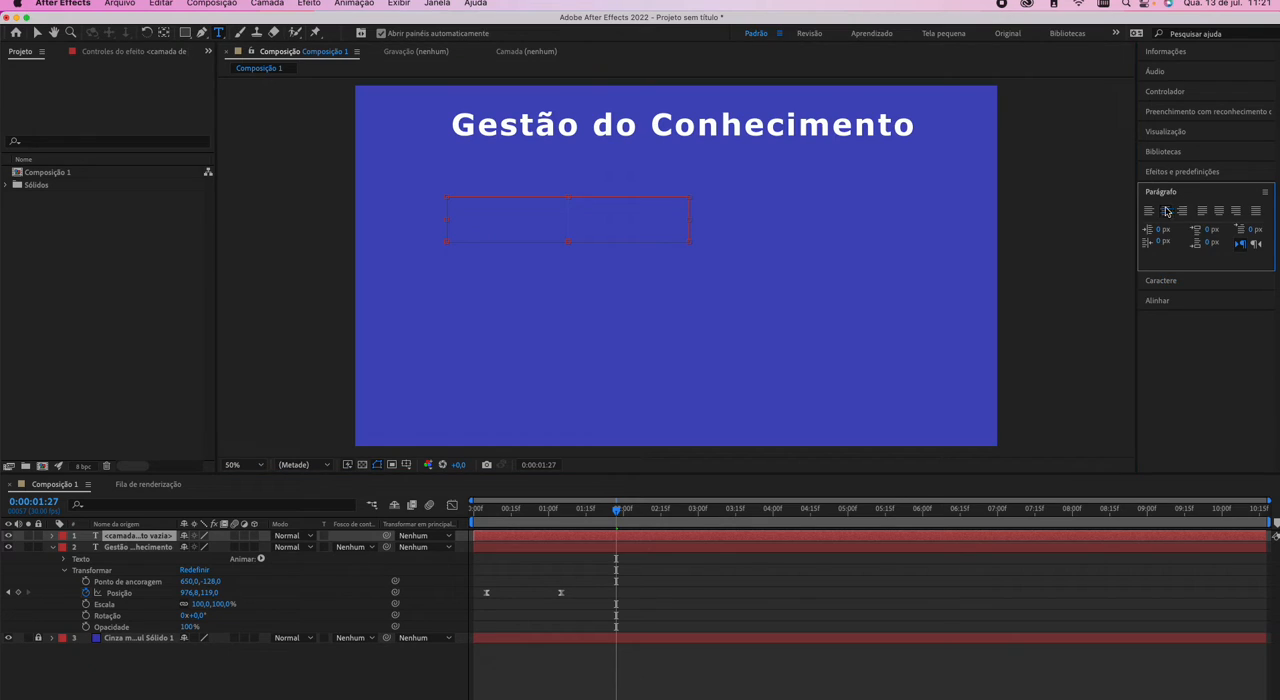
click(1203, 280)
click(1174, 231)
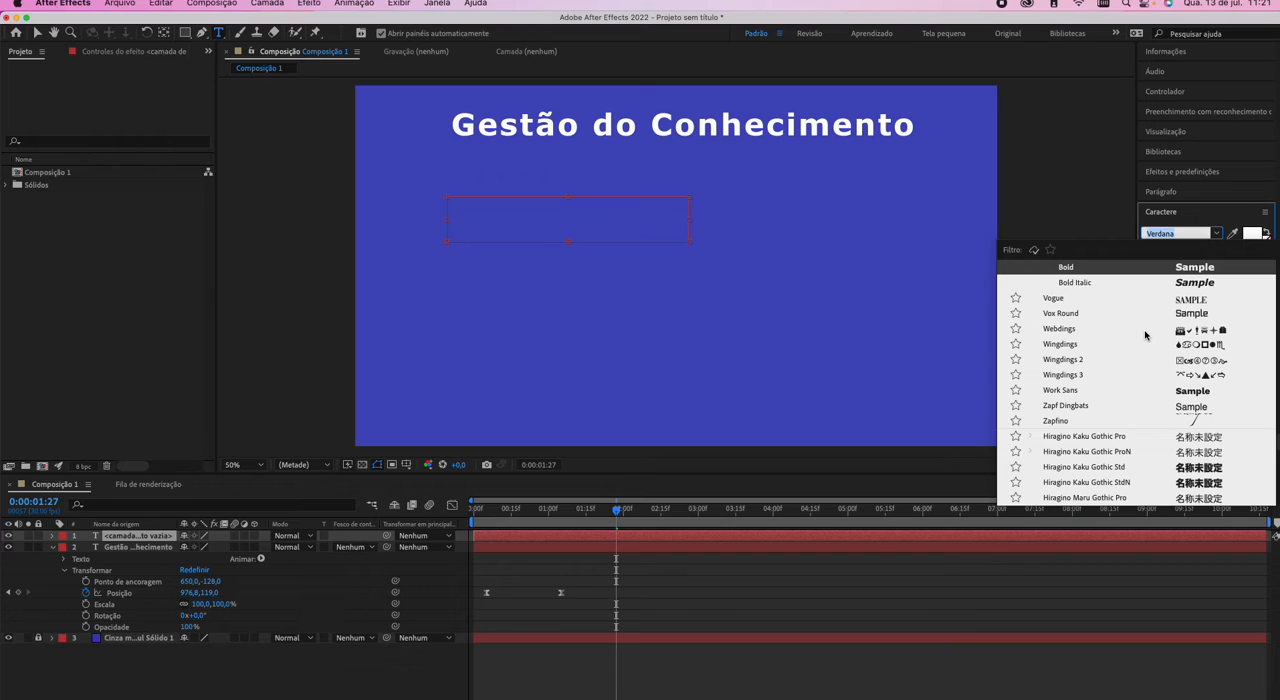
text(book)
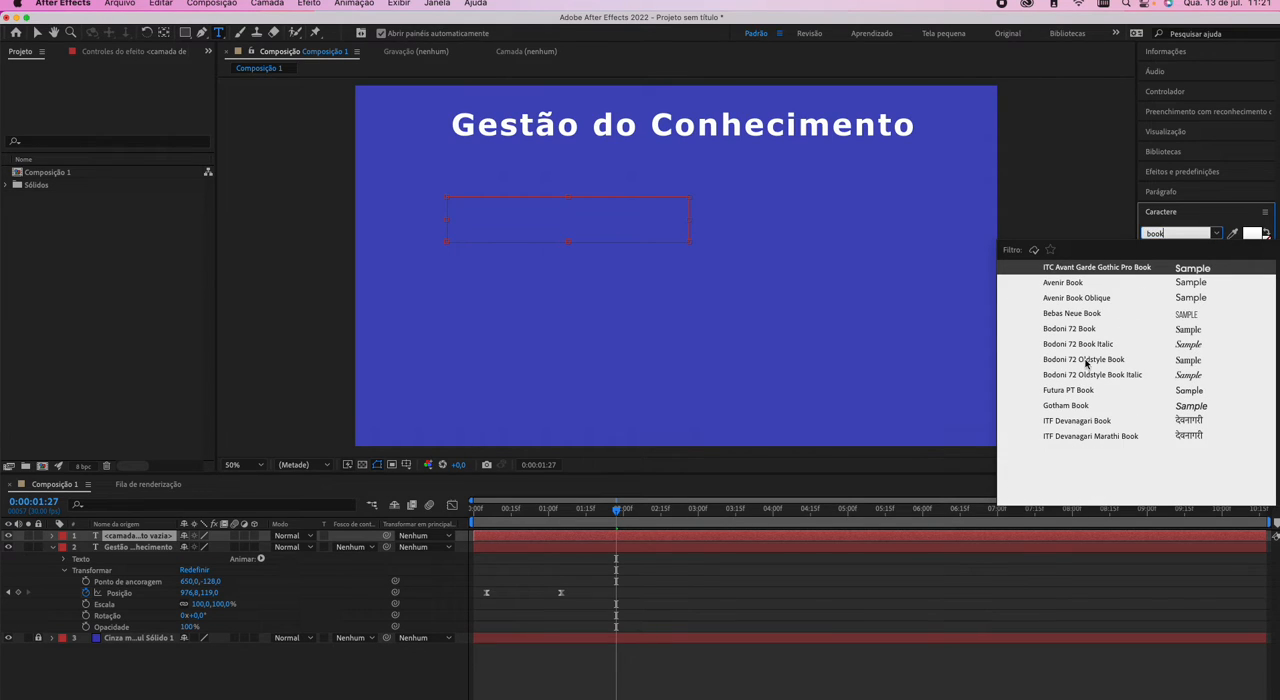
click(1072, 405)
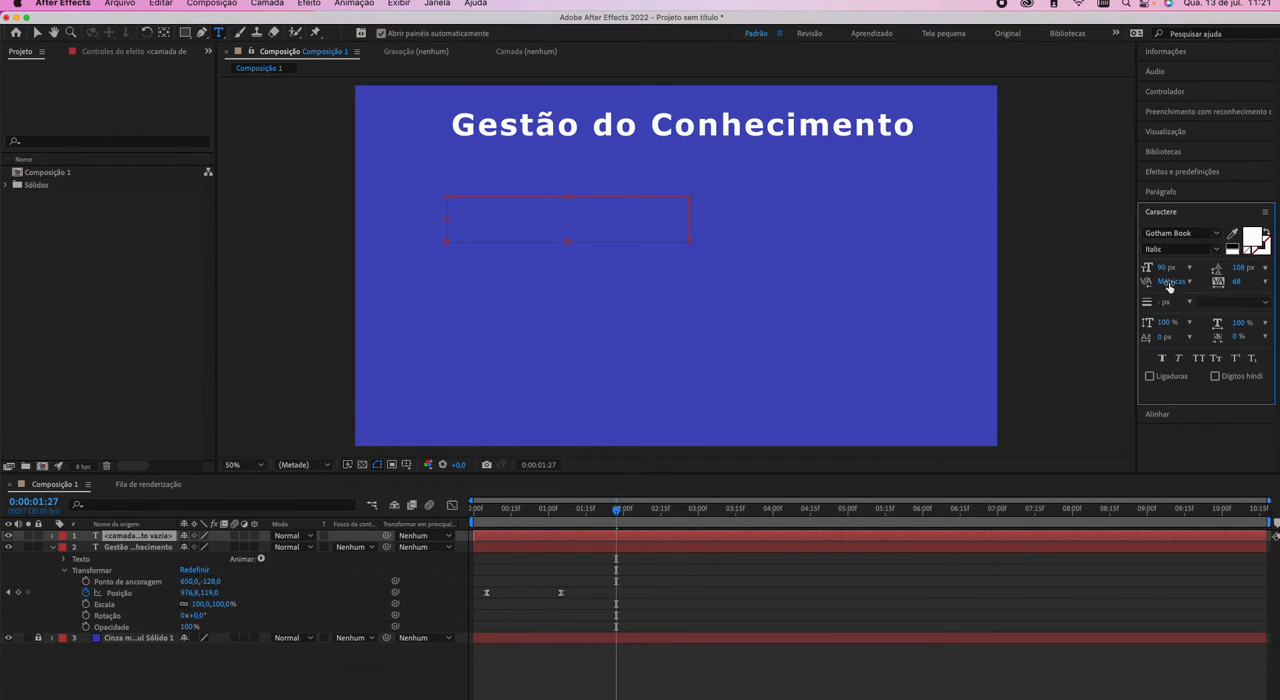
Set the new text's size to 60 px and its leading to 72 px.
click(1173, 249)
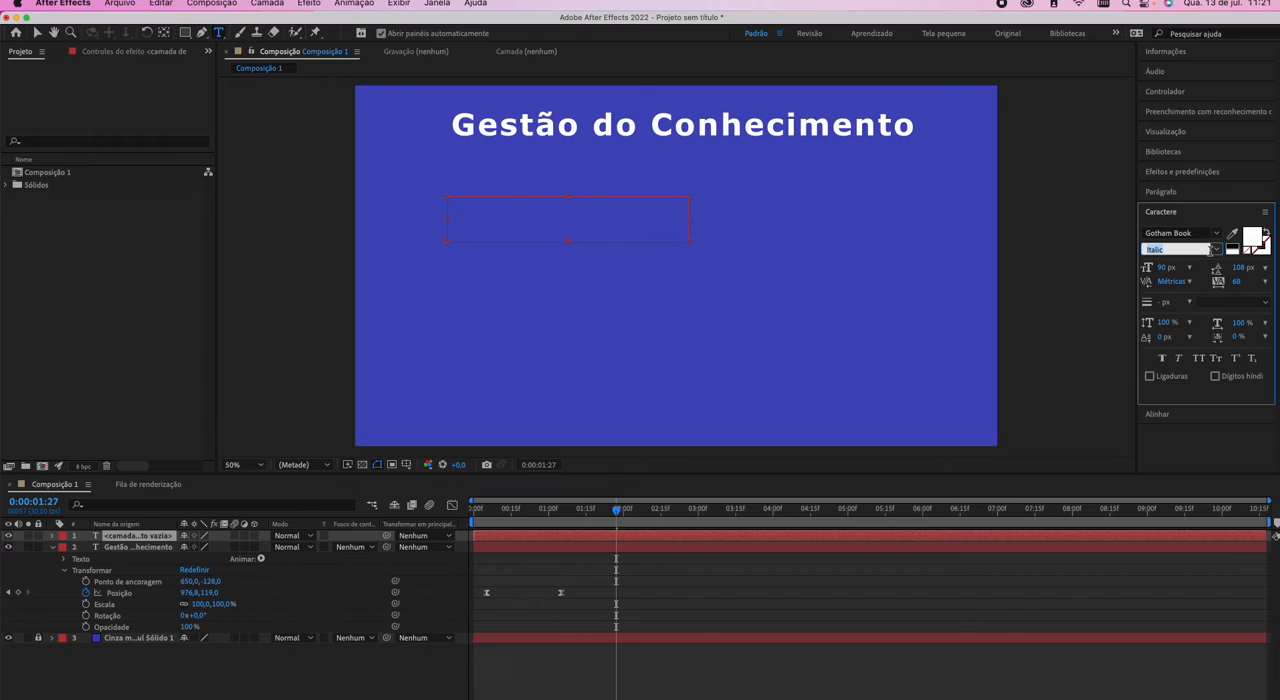
click(1163, 268)
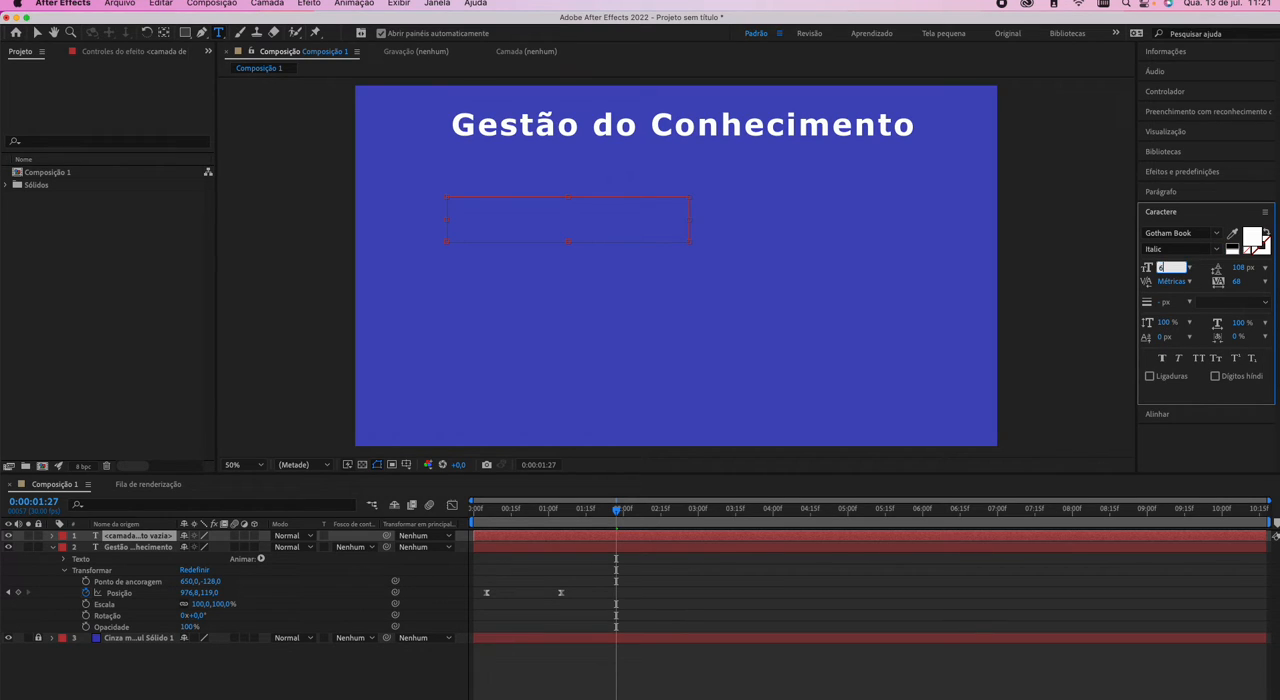
text(60)
key(Tab)
text(72)
Enter "Gestão do Conhecimento é fundamental" in the text box, making the box taller to fit three lines.
click(532, 226)
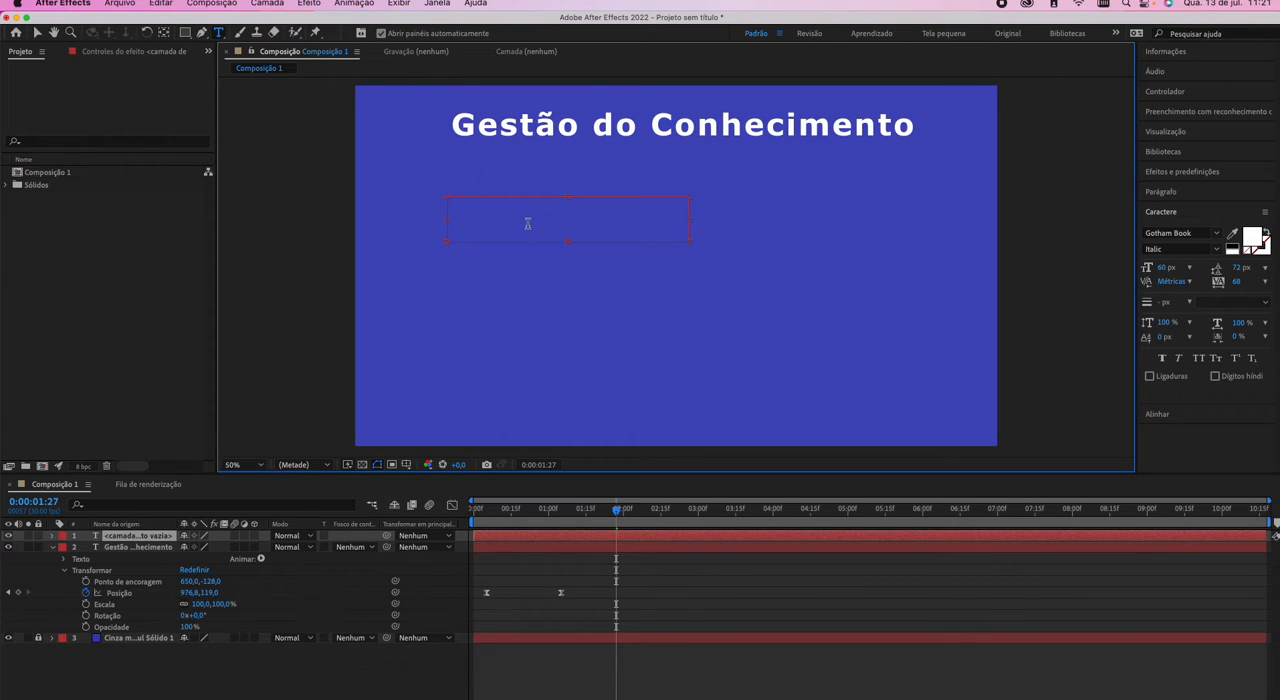
text(Gestão do C)
text(onhecimento)
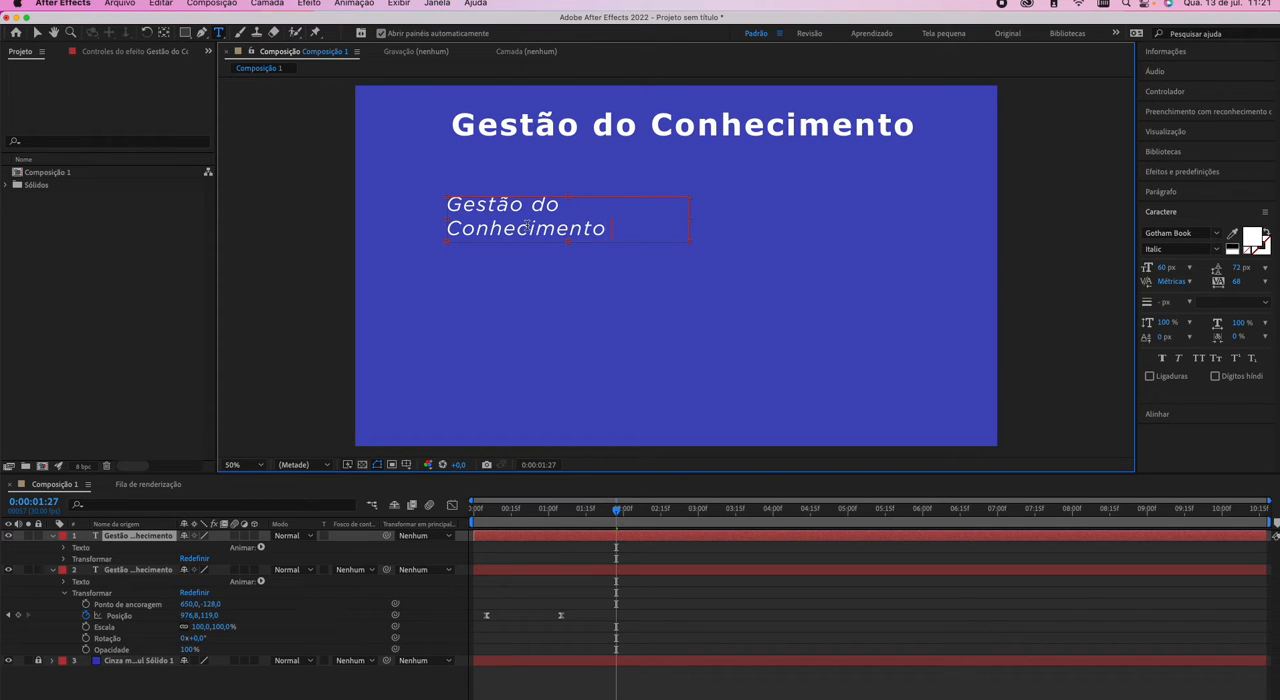
drag(589, 230, 464, 206)
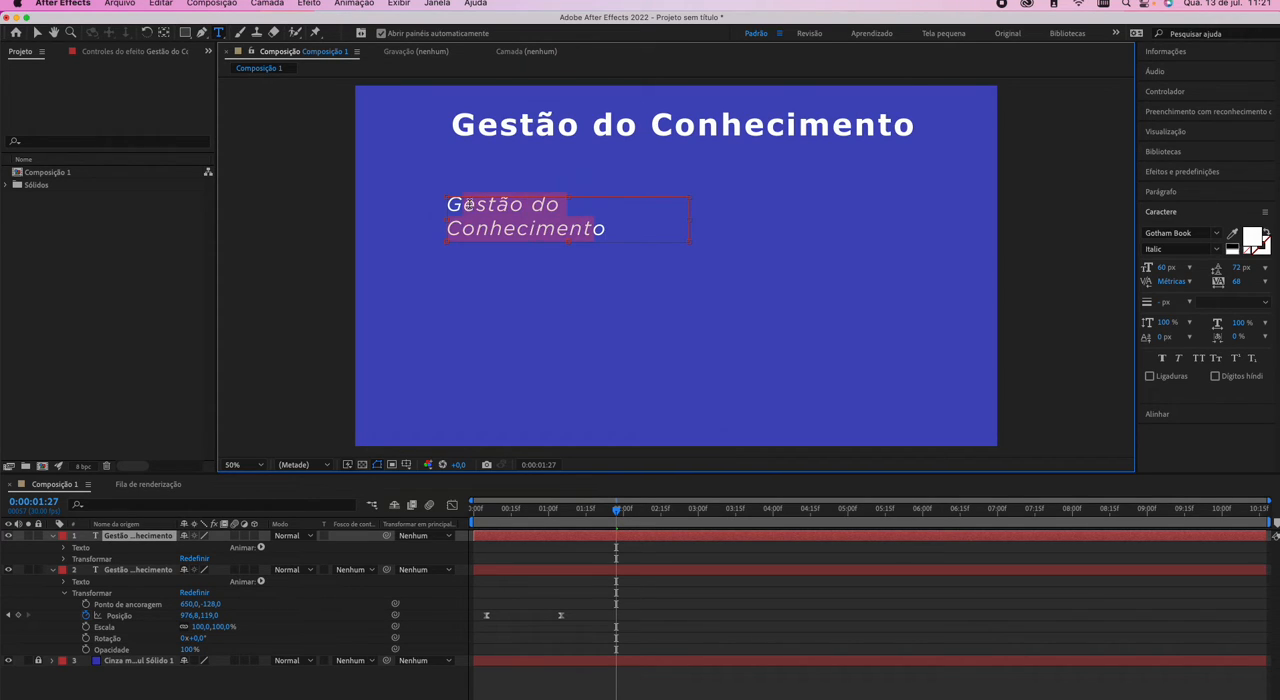
click(622, 234)
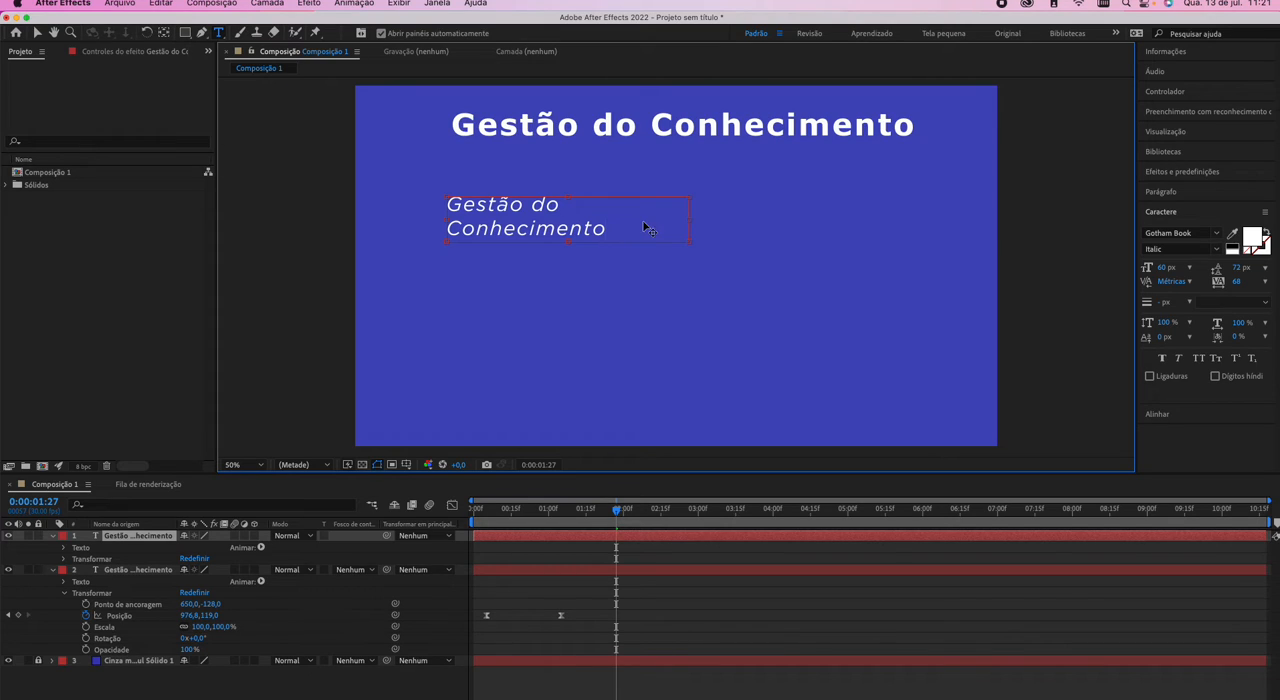
drag(568, 241, 563, 271)
text(é fundament)
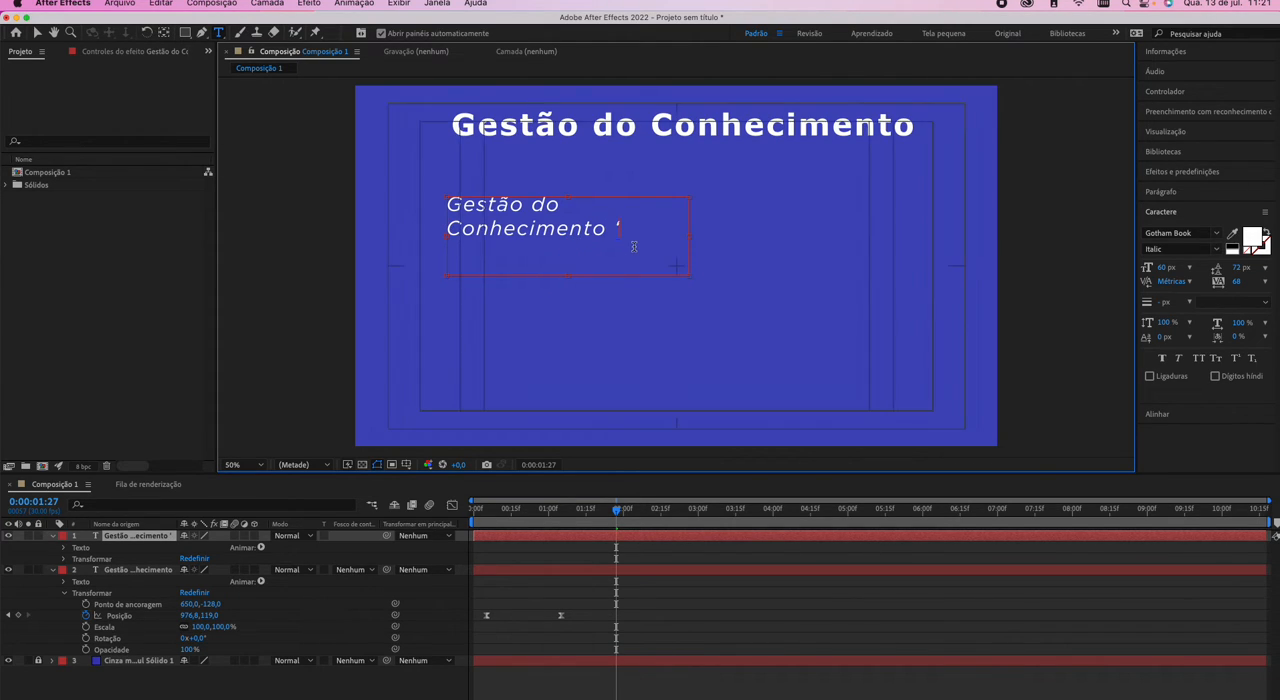
text(al)
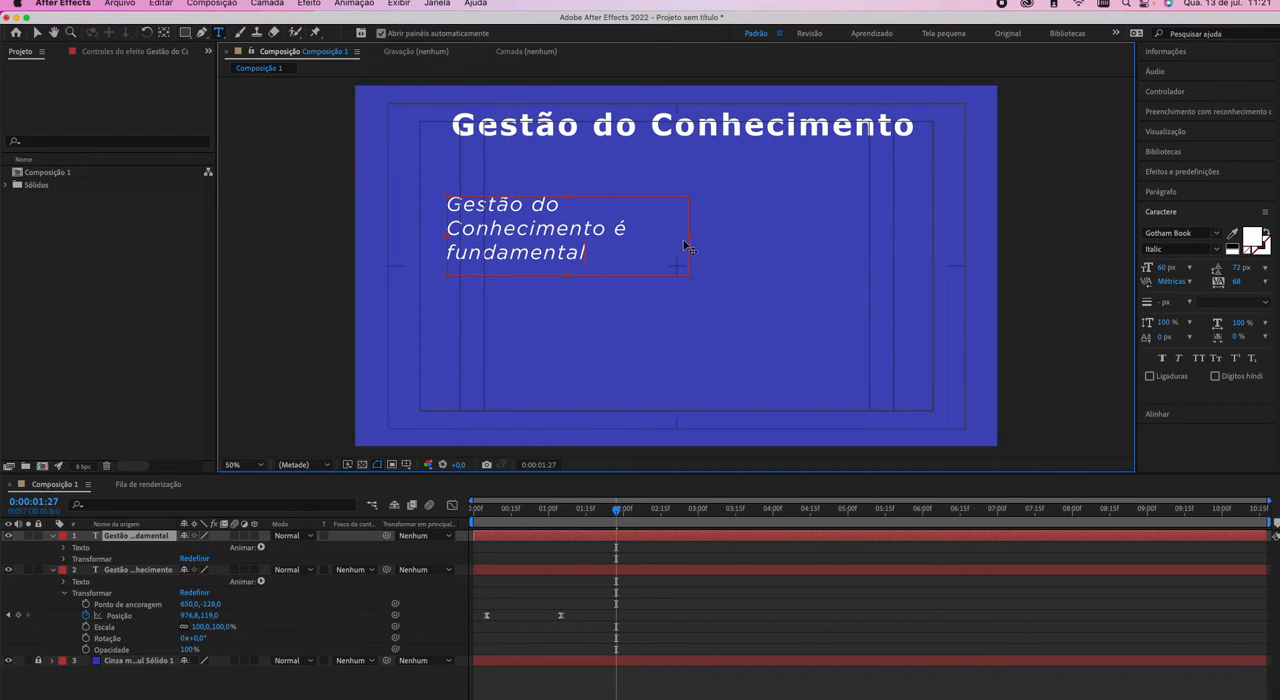
Widen the text box until "Gestão do Conhecimento" fits on one line, and shorten it to two lines high.
drag(688, 235, 730, 235)
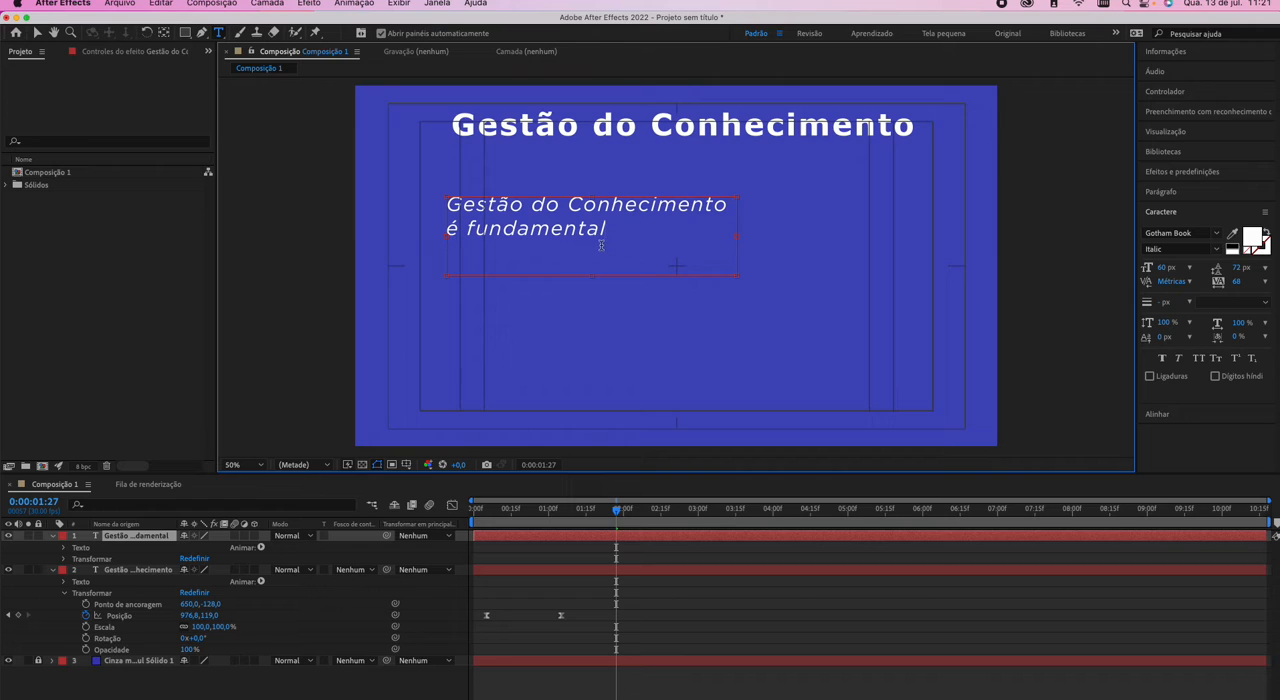
drag(592, 275, 591, 249)
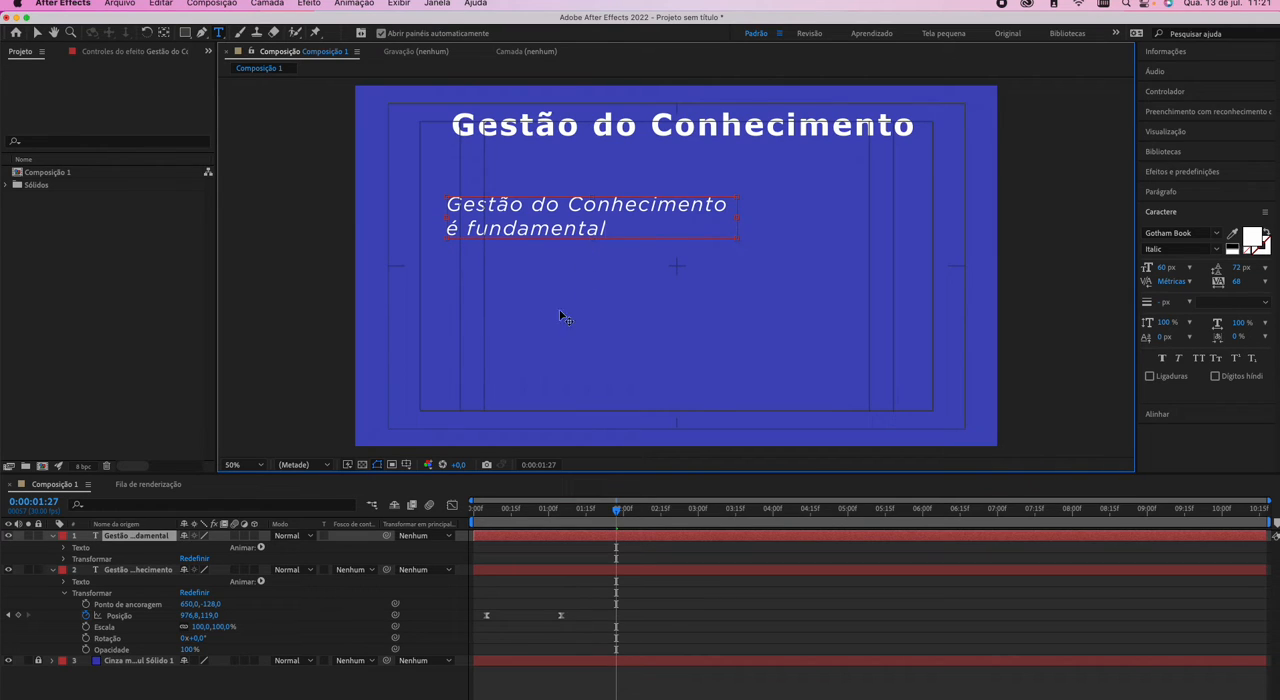
drag(624, 231, 458, 194)
click(638, 230)
drag(626, 207, 608, 228)
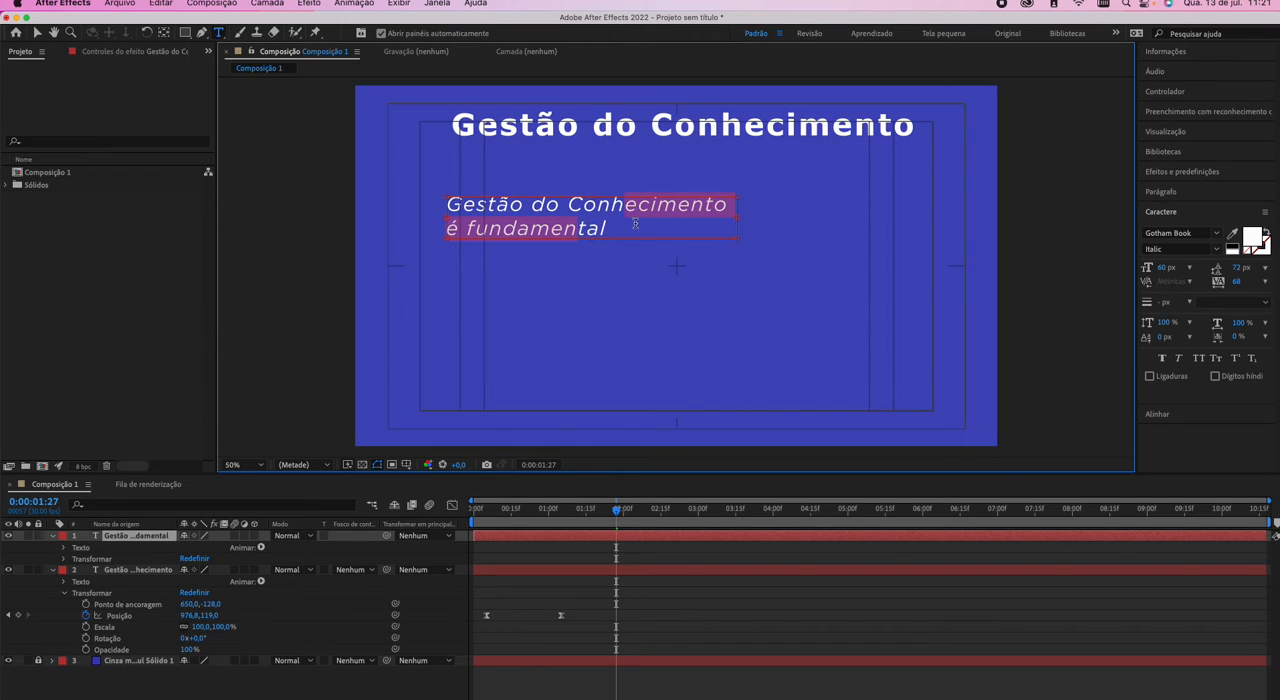
click(500, 216)
Change the whole paragraph's font to Helvetica Light and narrow its box so that "é" wraps to the second line.
drag(451, 204, 632, 232)
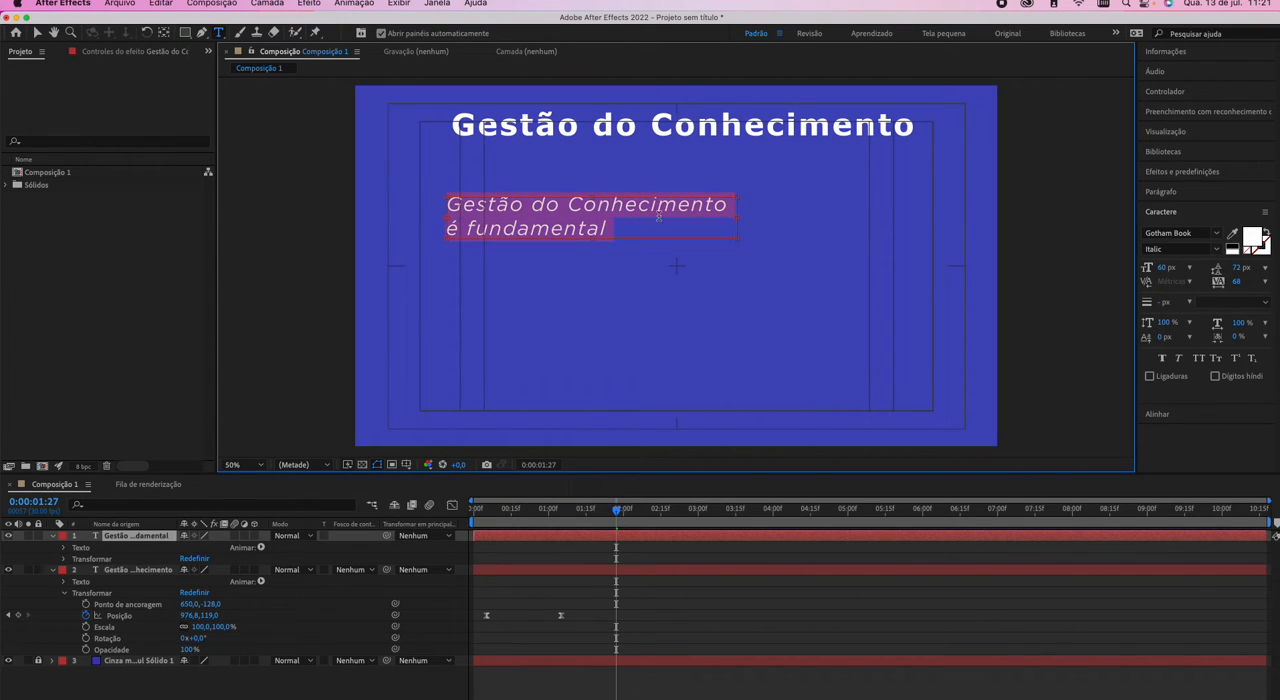
click(1209, 249)
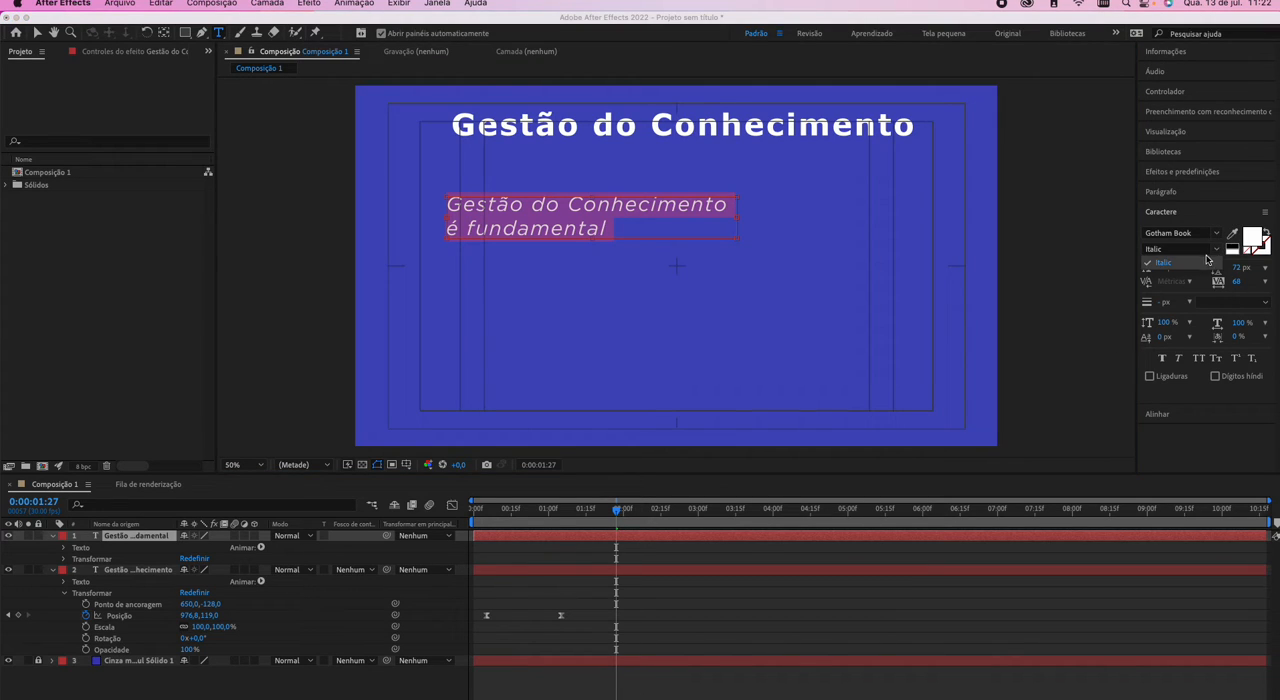
click(1207, 259)
click(1208, 233)
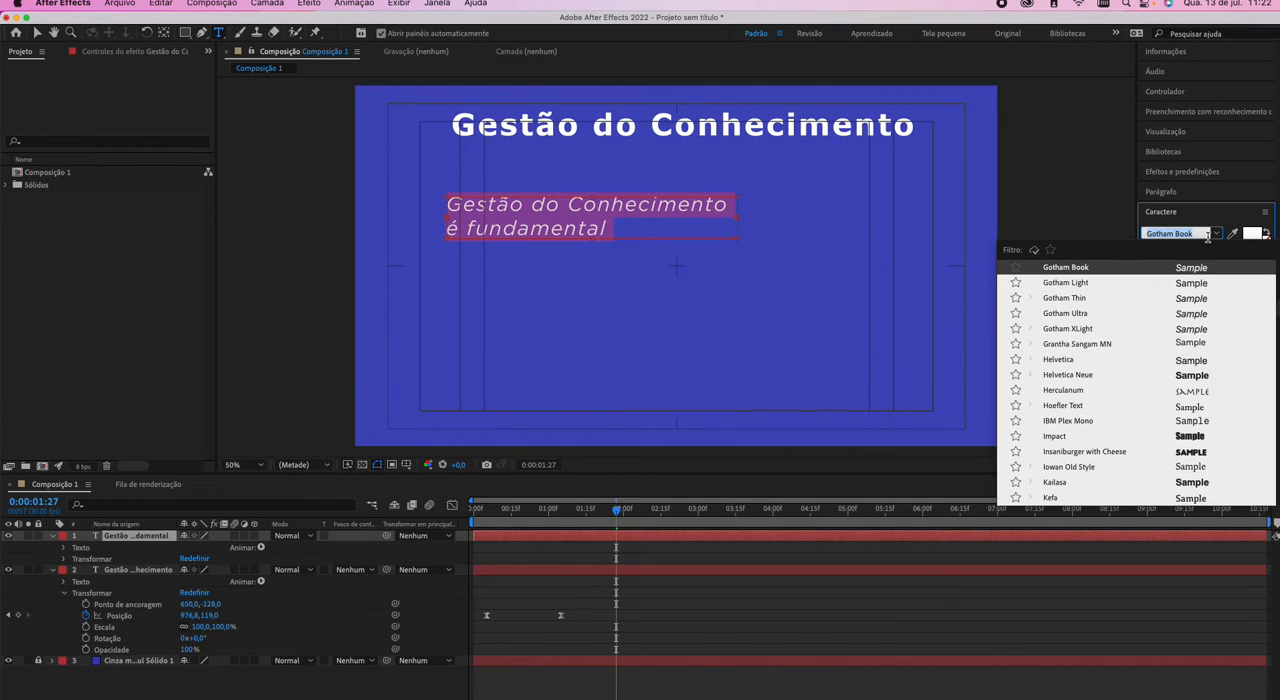
click(1080, 360)
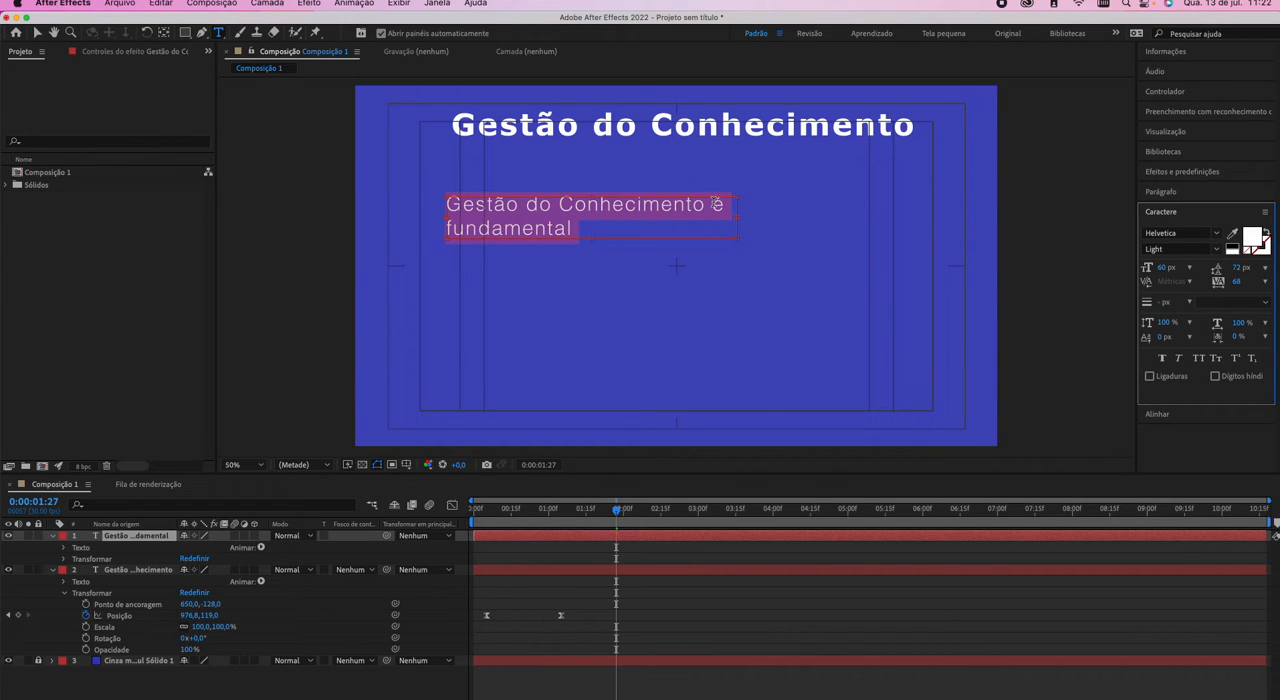
click(716, 204)
key(Return)
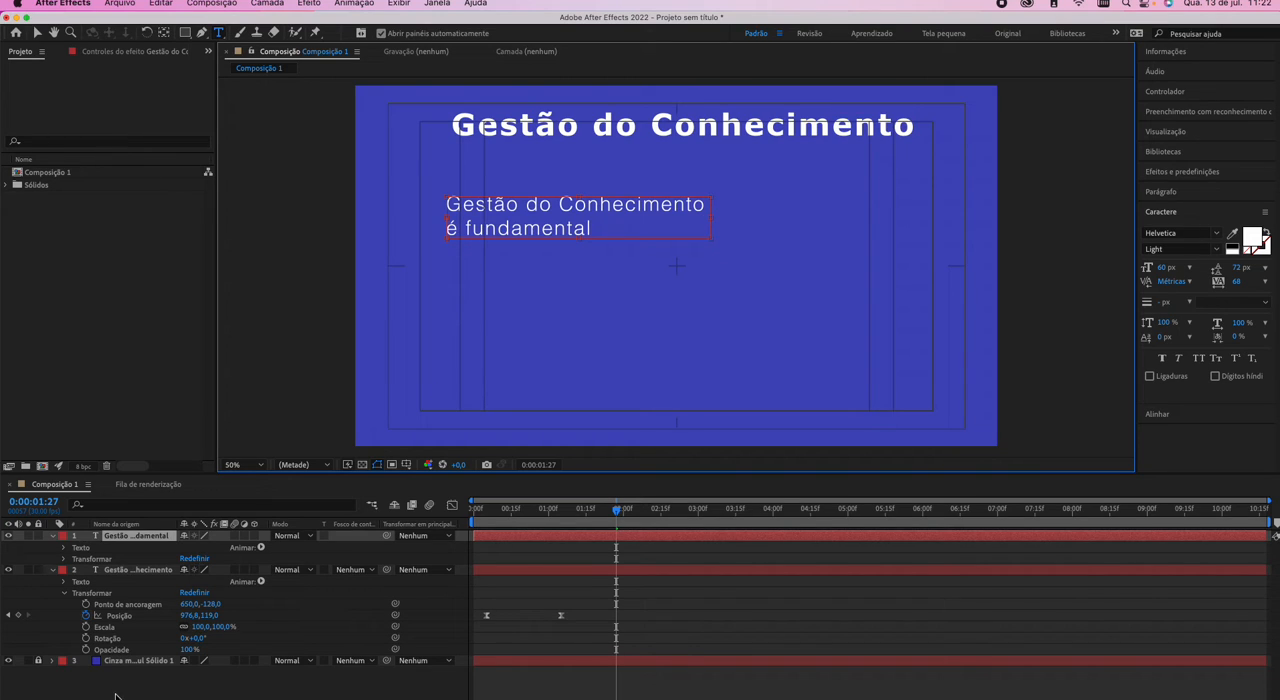
Start Position keyframing on the "é fundamental" paragraph layer with a keyframe at 0:00:02:09.
click(64, 558)
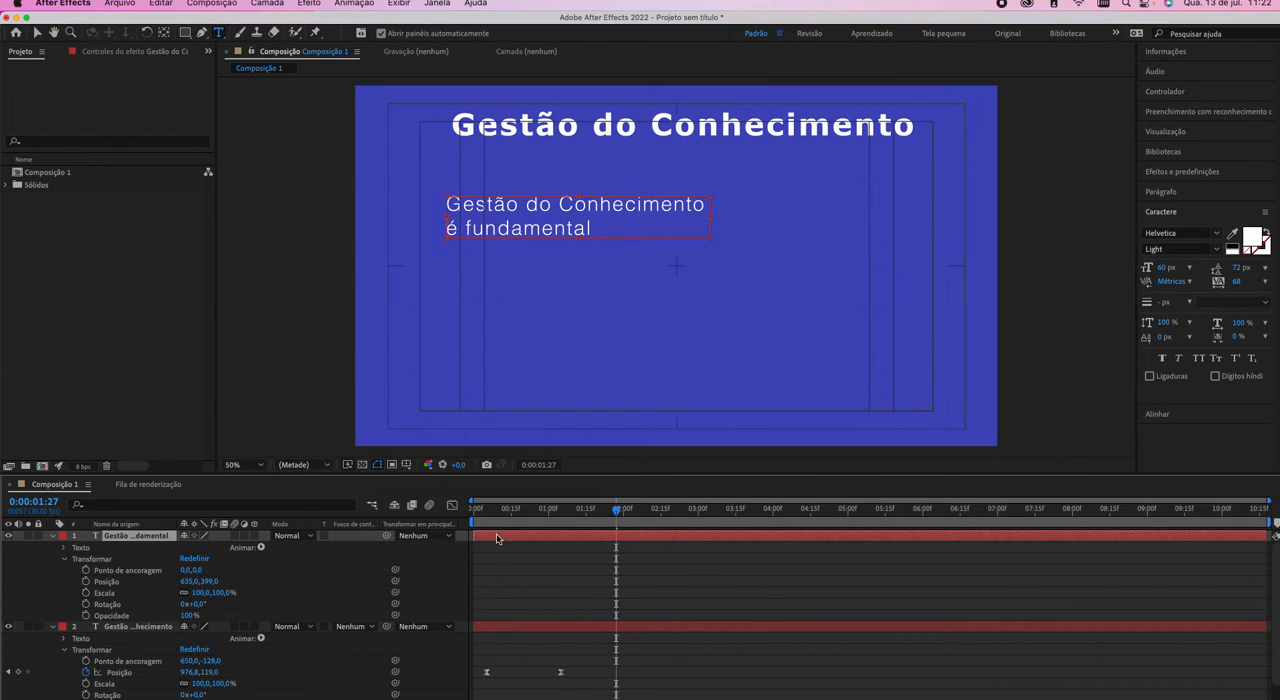
drag(620, 513, 645, 514)
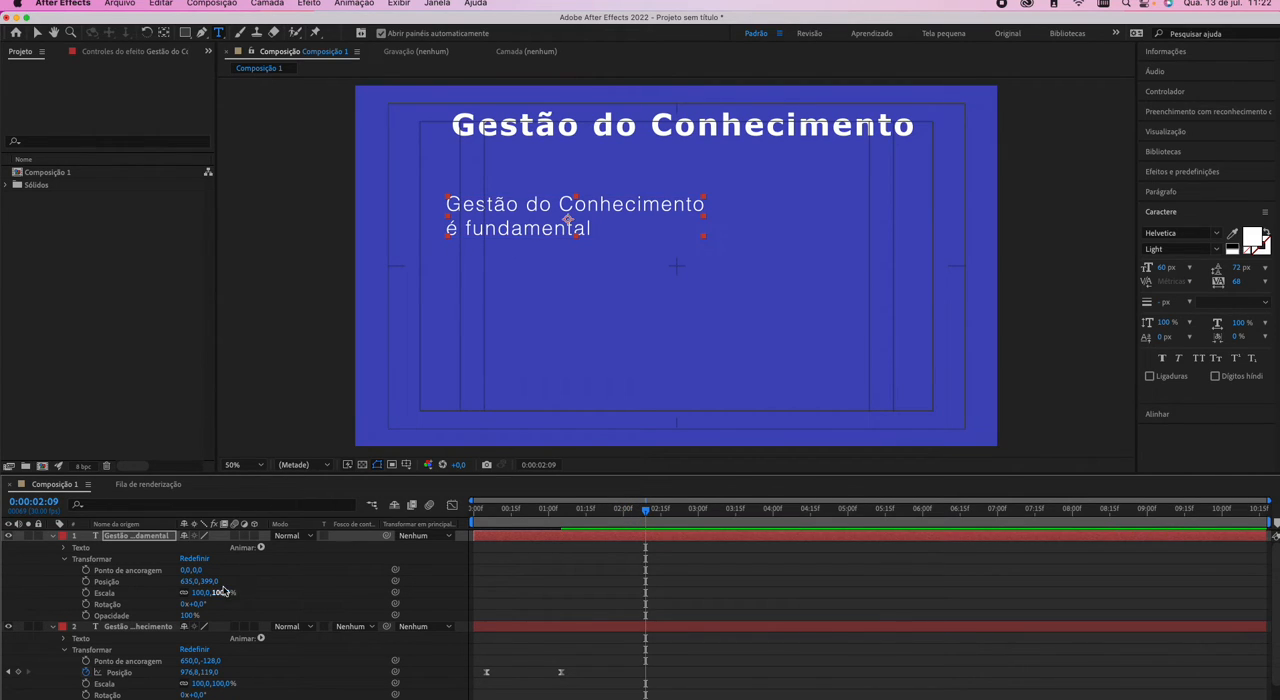
click(85, 582)
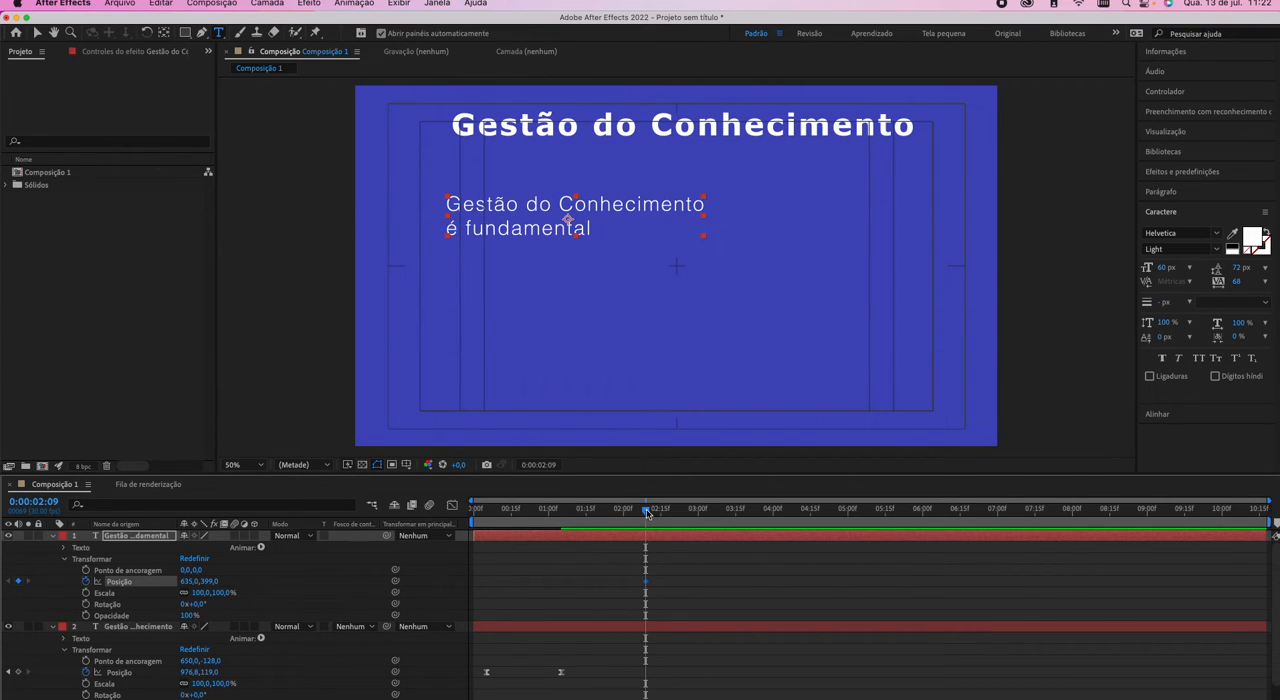
Jump the current time to 0:00:02:19 by entering the timecode.
click(543, 465)
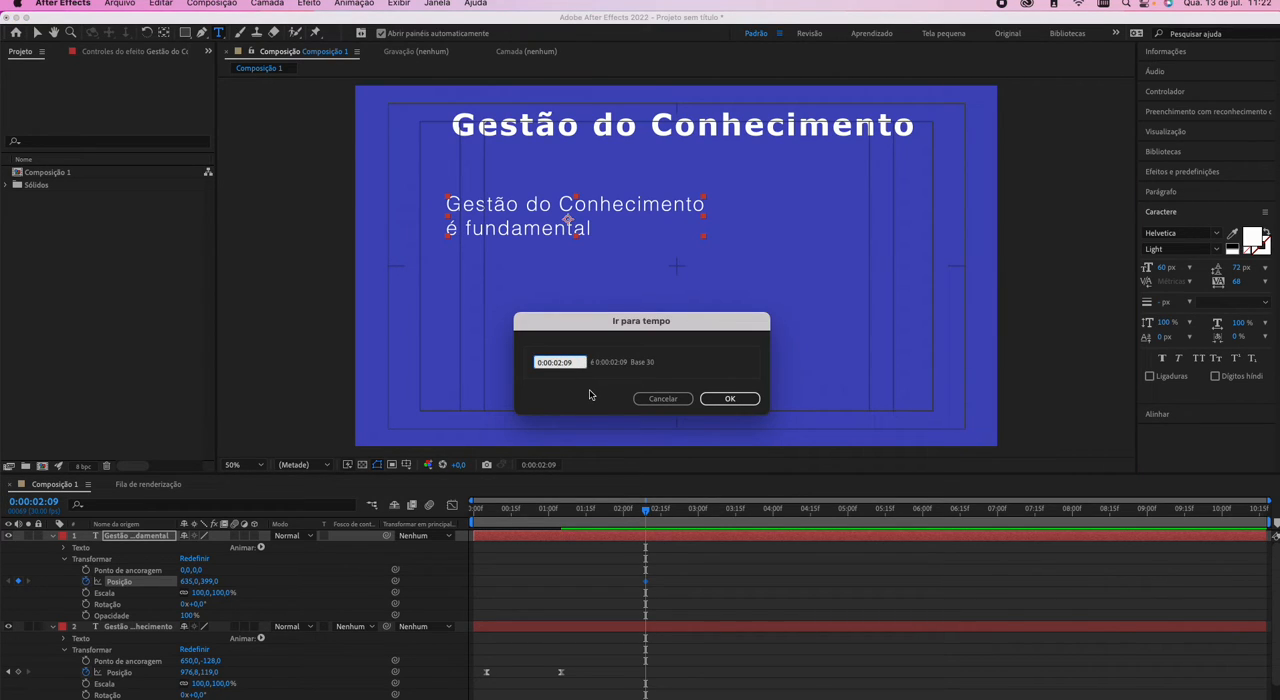
text(1)
text(4)
key(Return)
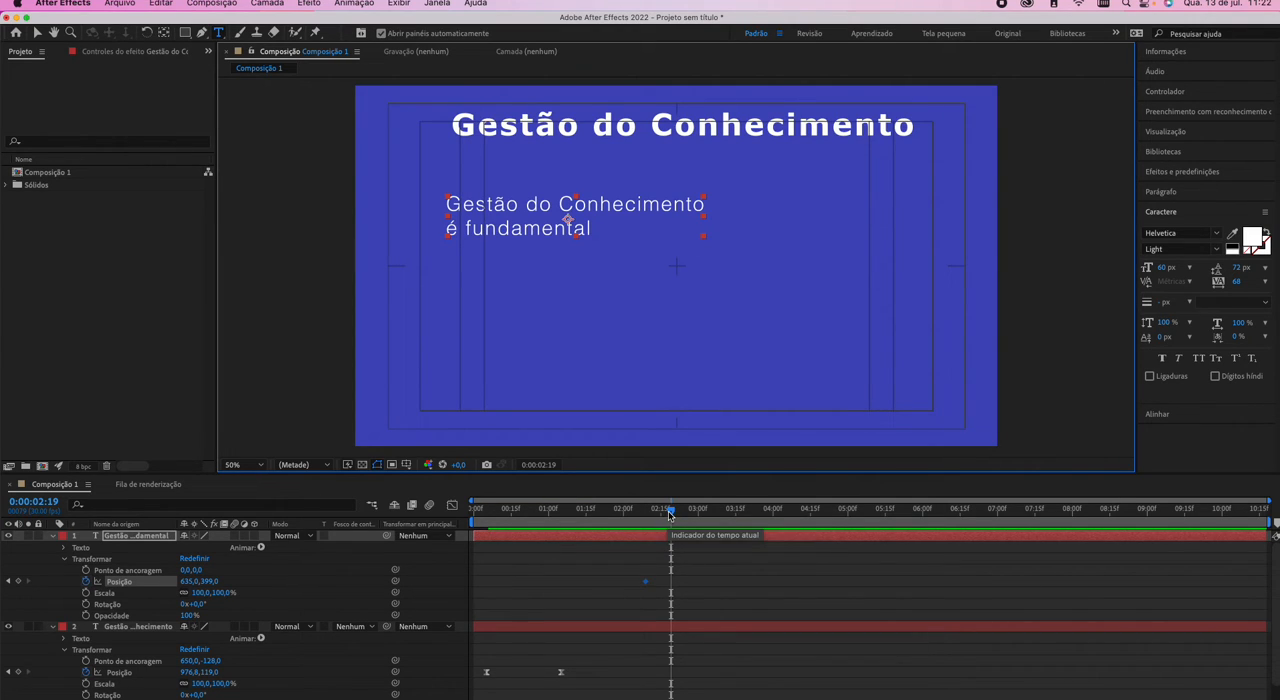
drag(670, 514, 613, 514)
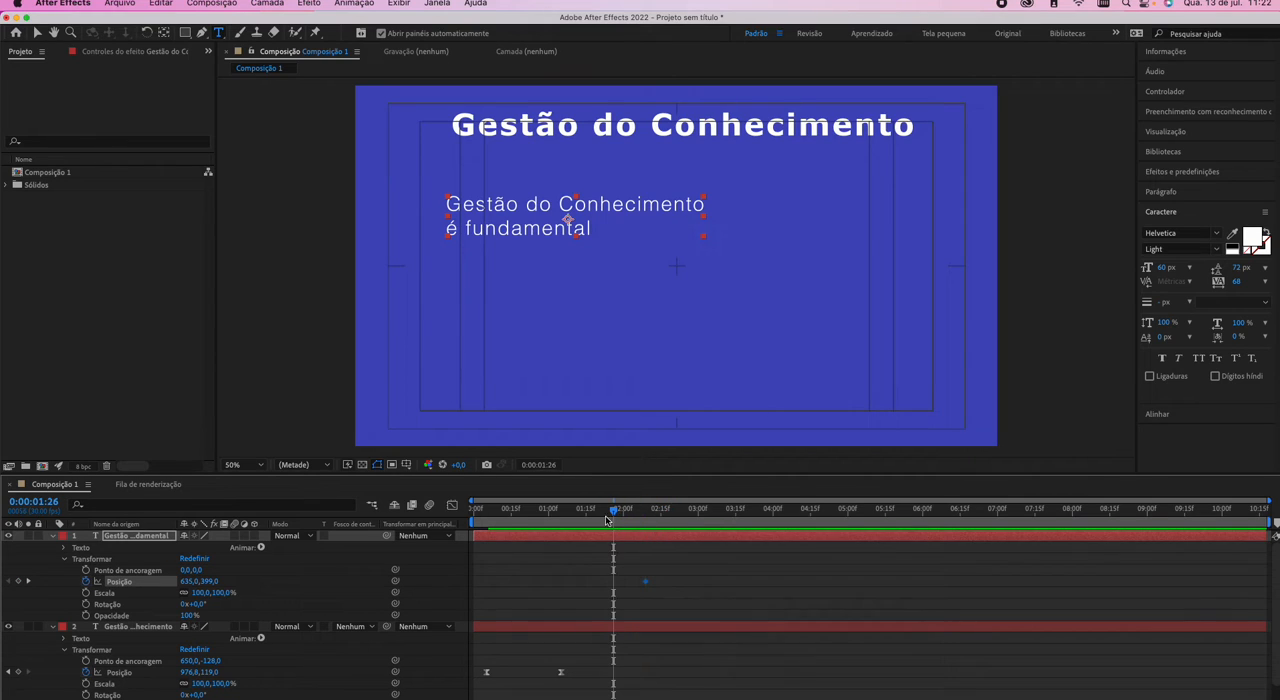
click(548, 464)
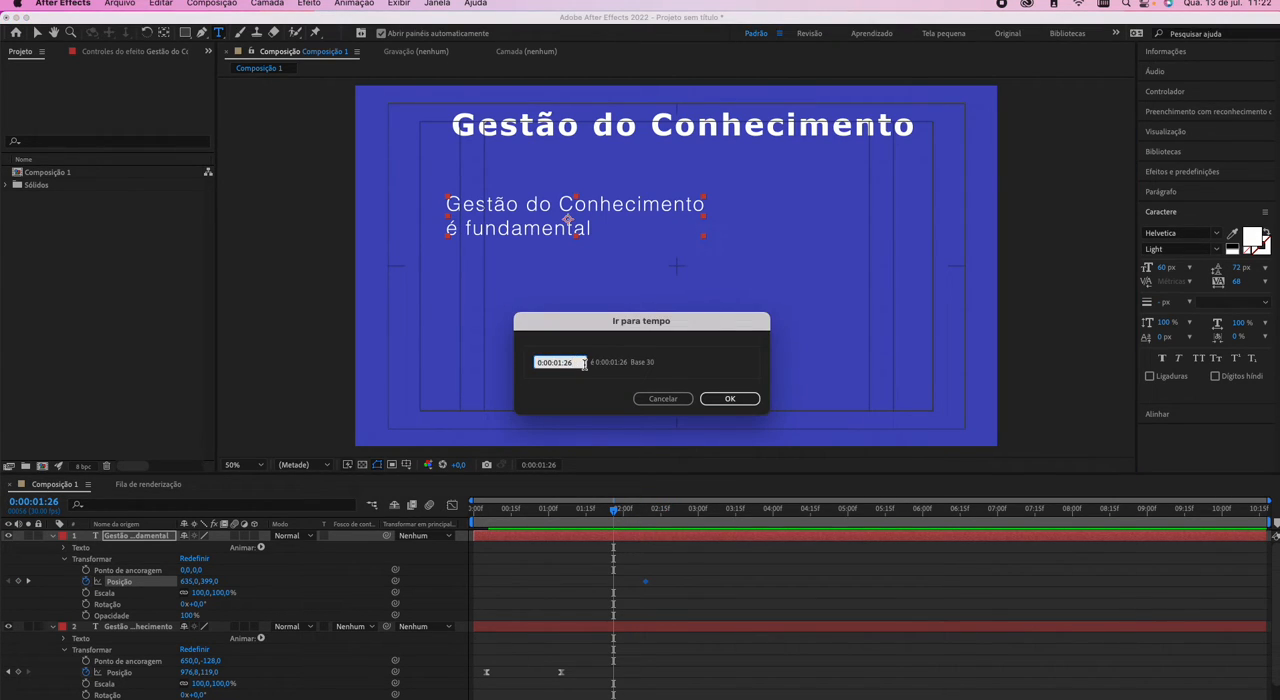
text(9)
key(Return)
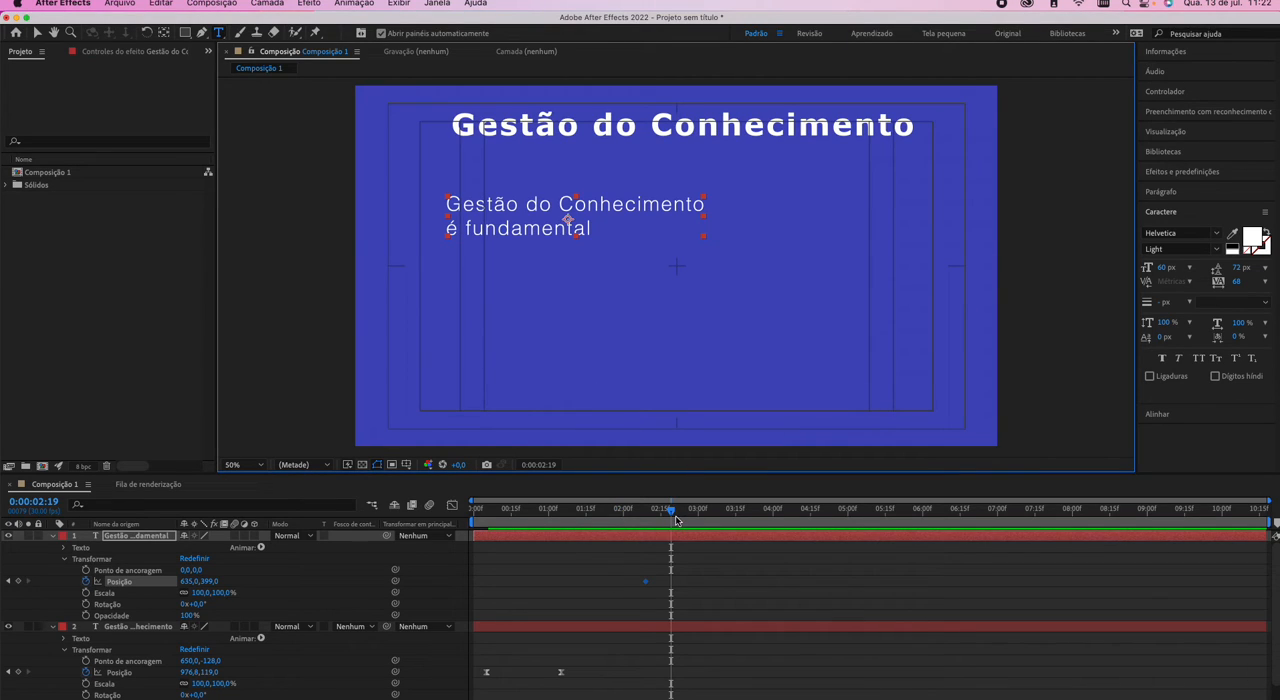
At 0:00:01:29, set the paragraph's Position to -445, 399 outside the frame and apply Easy Ease to both Position keyframes.
drag(670, 515, 644, 515)
drag(645, 514, 619, 513)
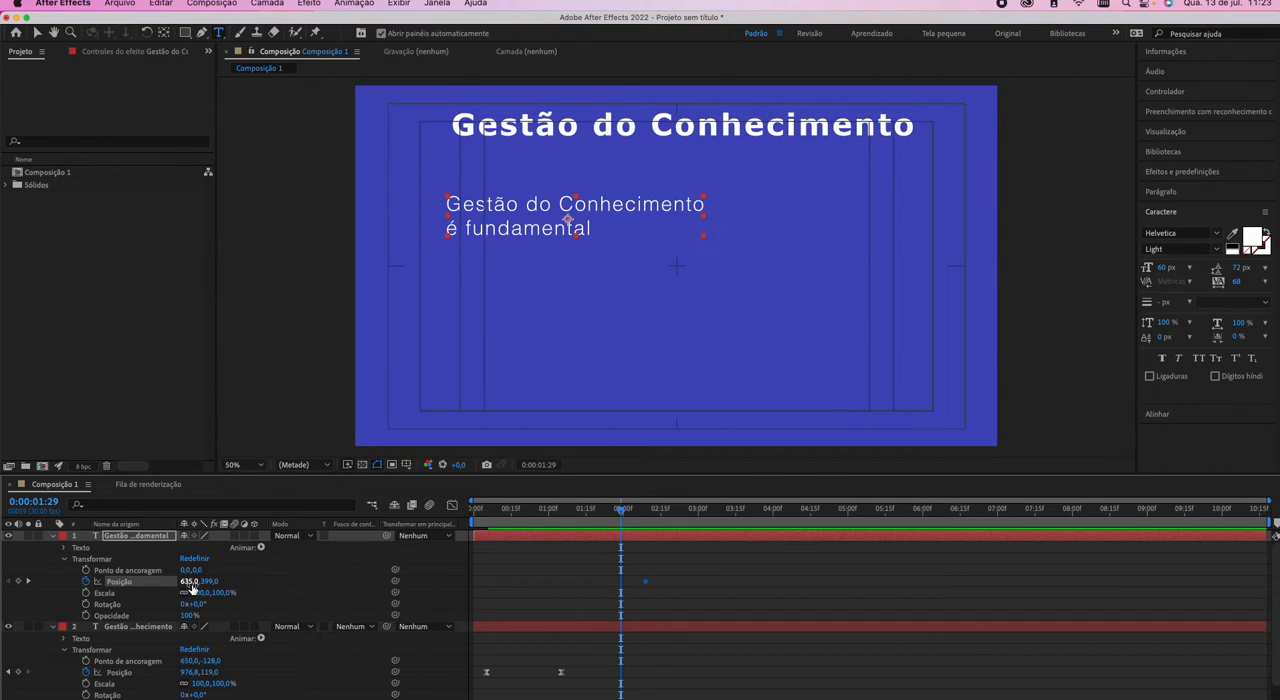
mouse_move(193, 585)
mouse_down()
mouse_move(141, 577)
mouse_move(199, 583)
mouse_move(175, 583)
mouse_up()
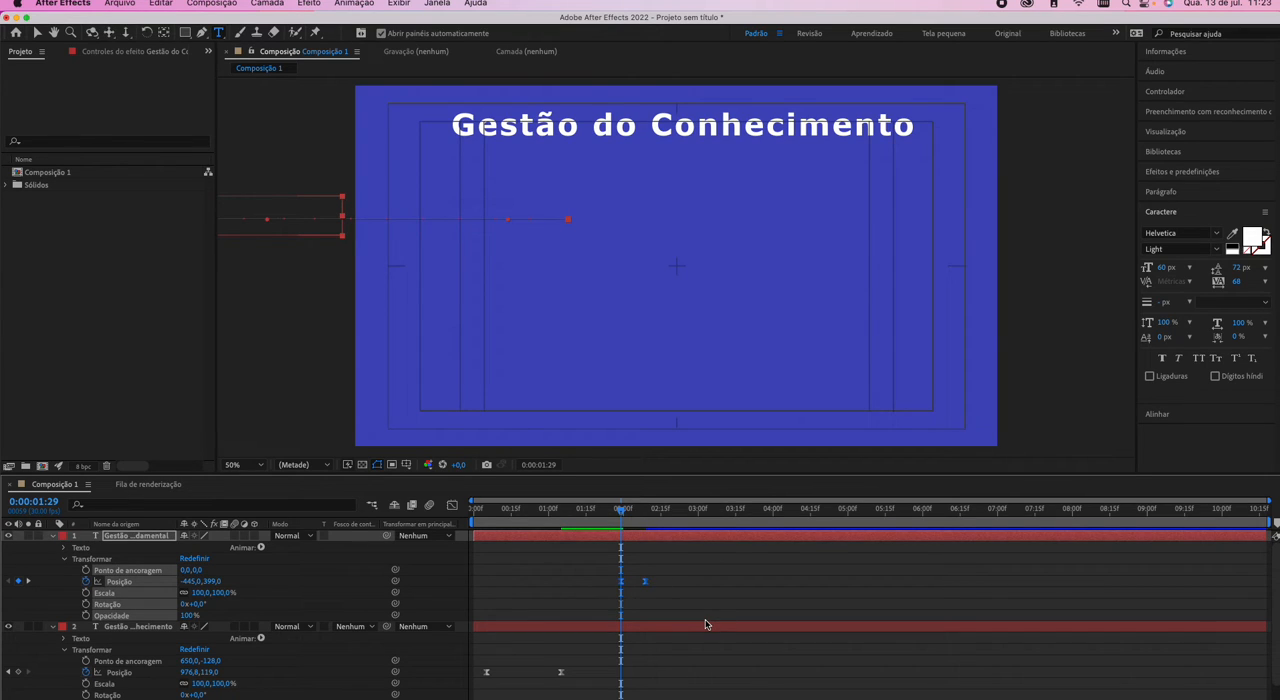
Show the paragraph's keyframes in the Graph Editor and preview its entrance.
click(452, 505)
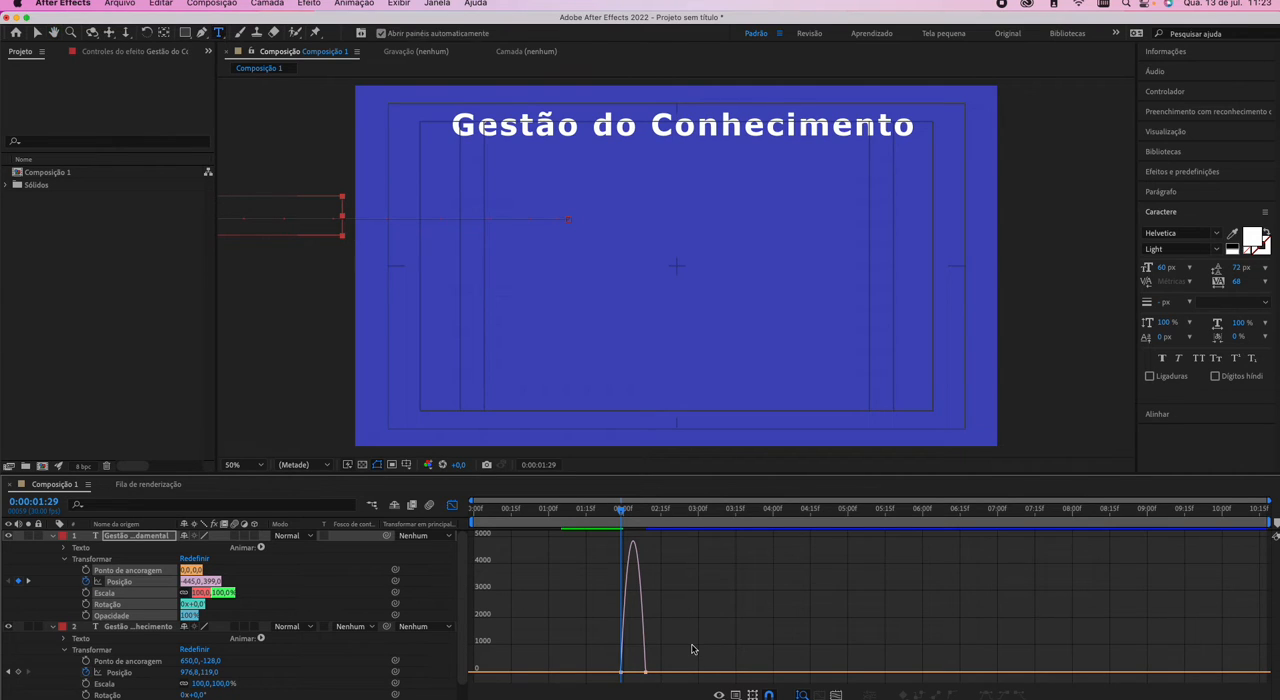
key(space)
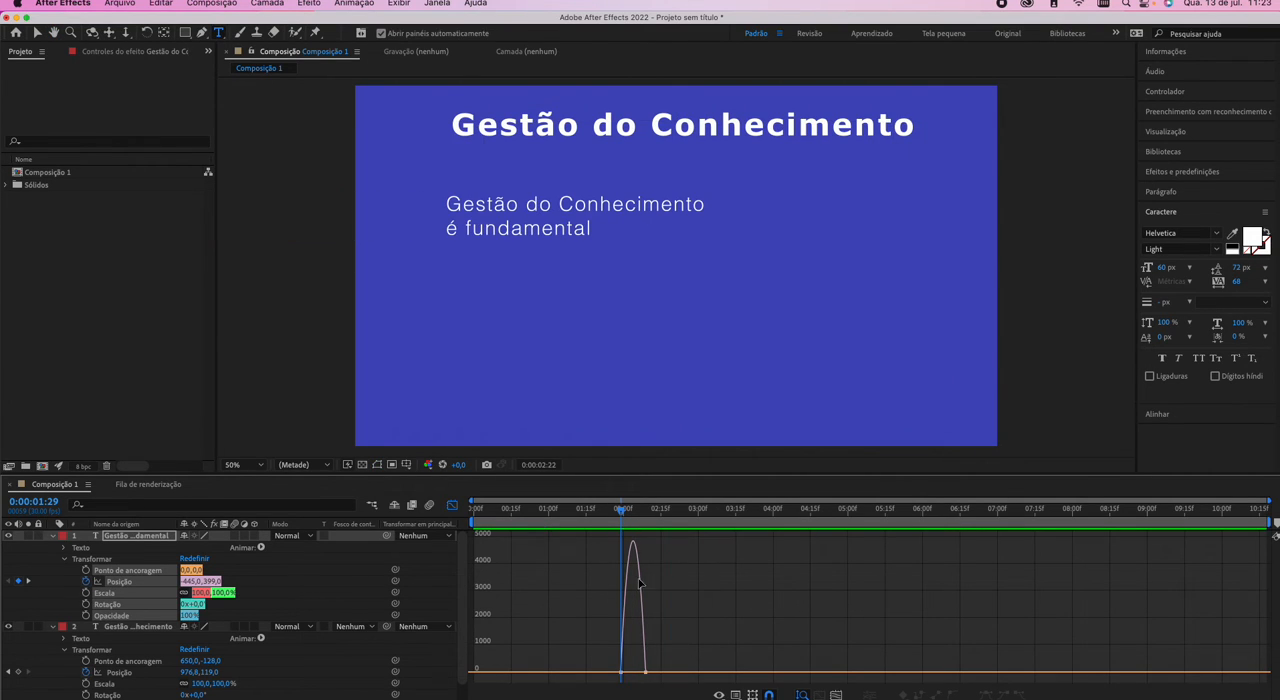
click(586, 512)
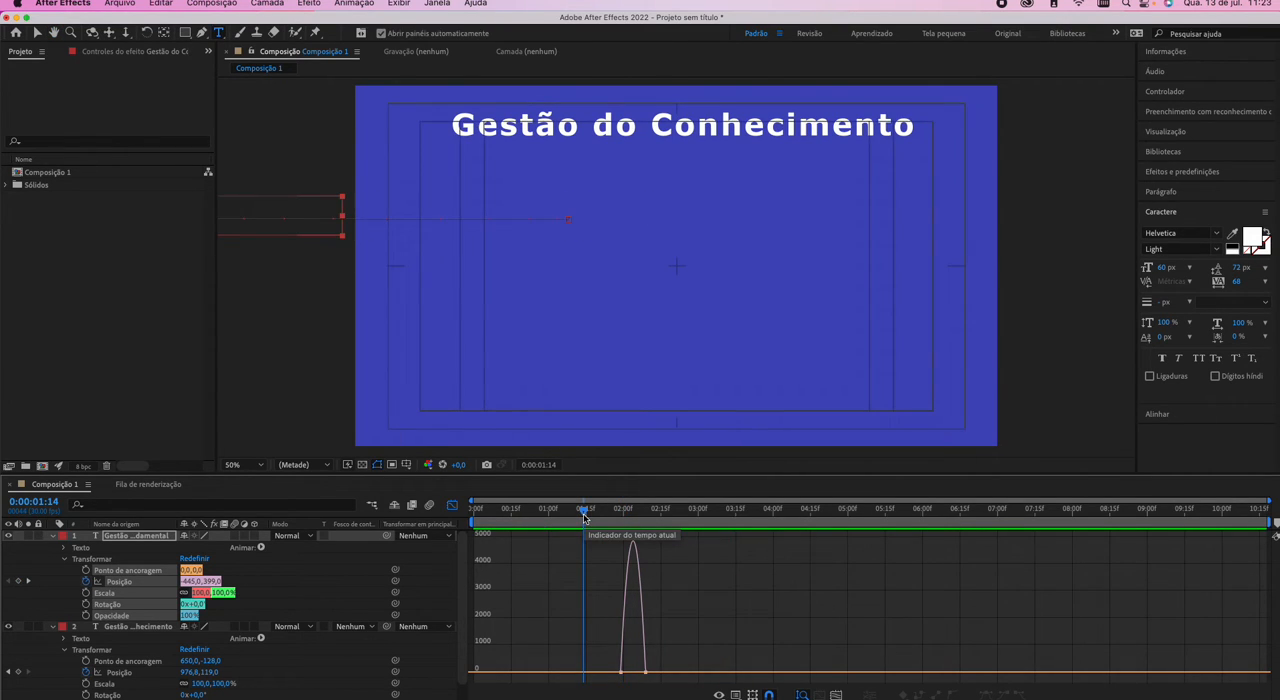
Reshape the paragraph's Position speed curve into a sharper central peak by pulling both keyframe handles inward, then close the Graph Editor.
scroll(674, 588, up, 5)
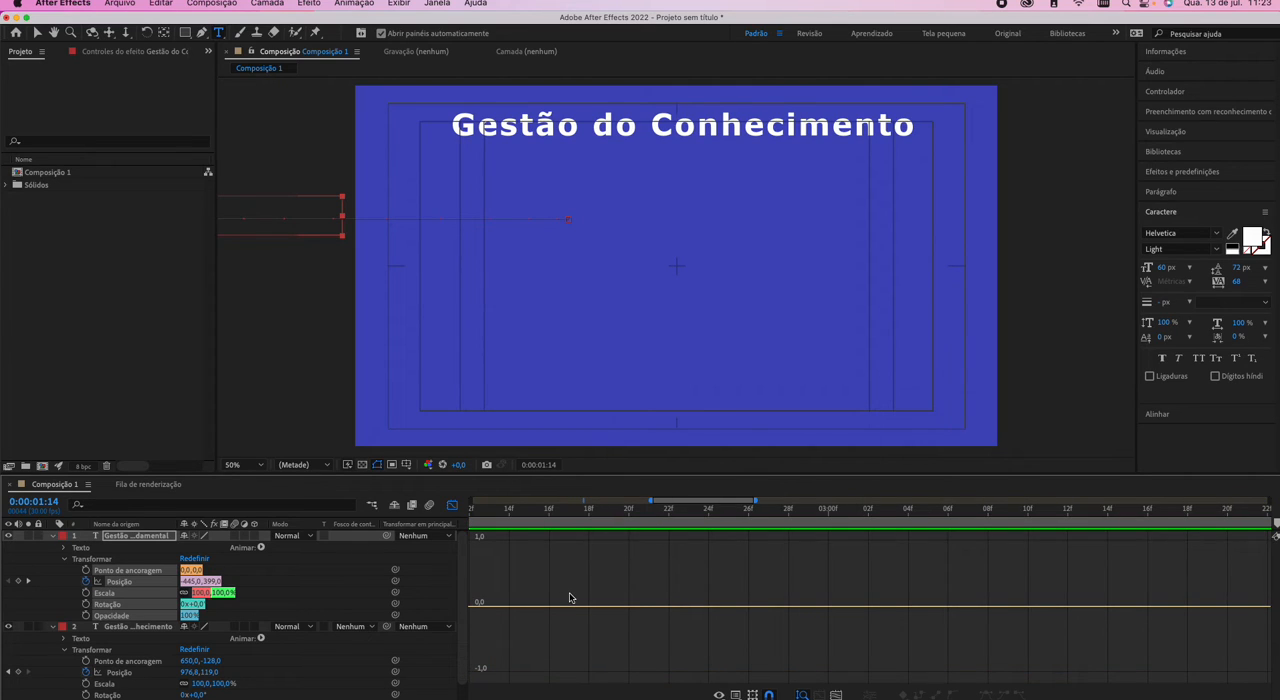
scroll(570, 597, down, 6)
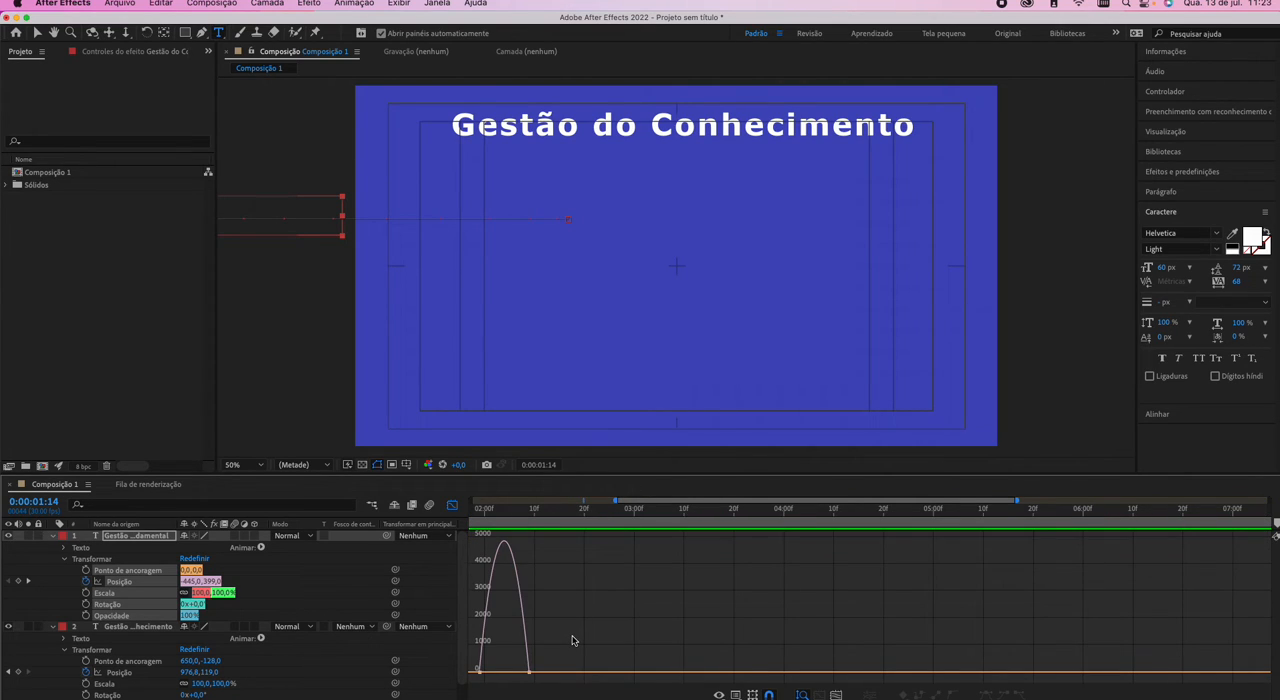
scroll(573, 640, up, 3)
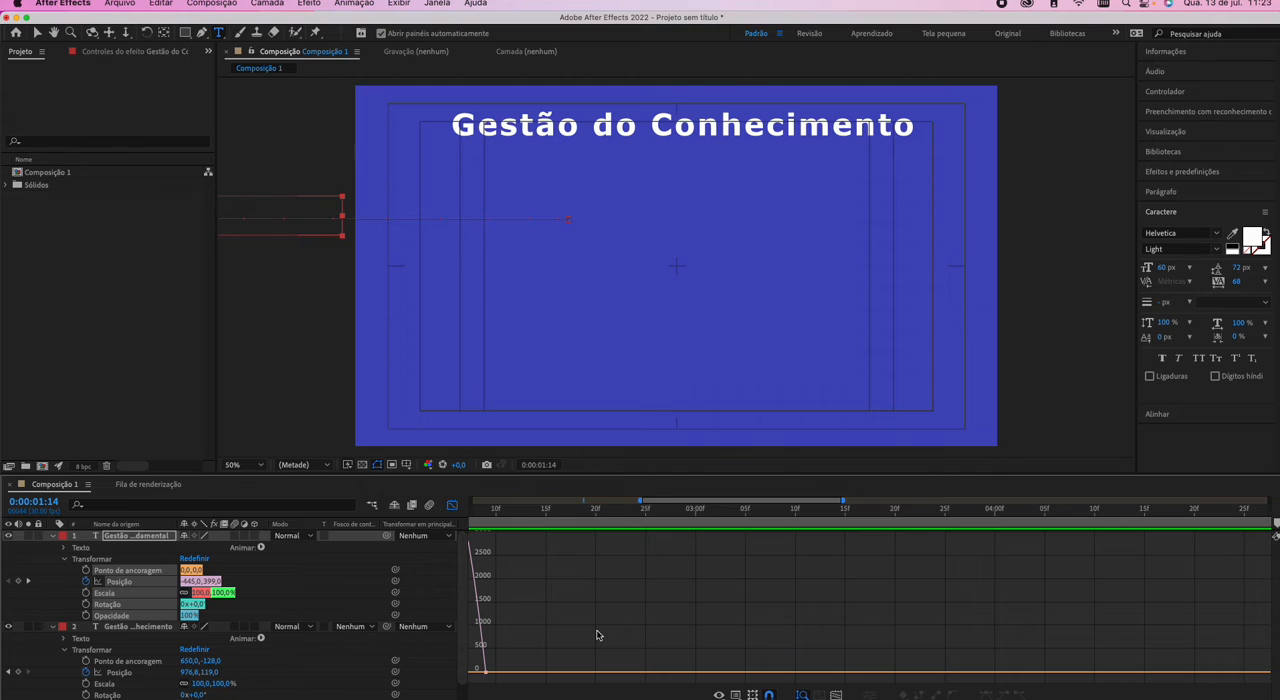
scroll(590, 636, left, 5)
scroll(599, 634, left, 3)
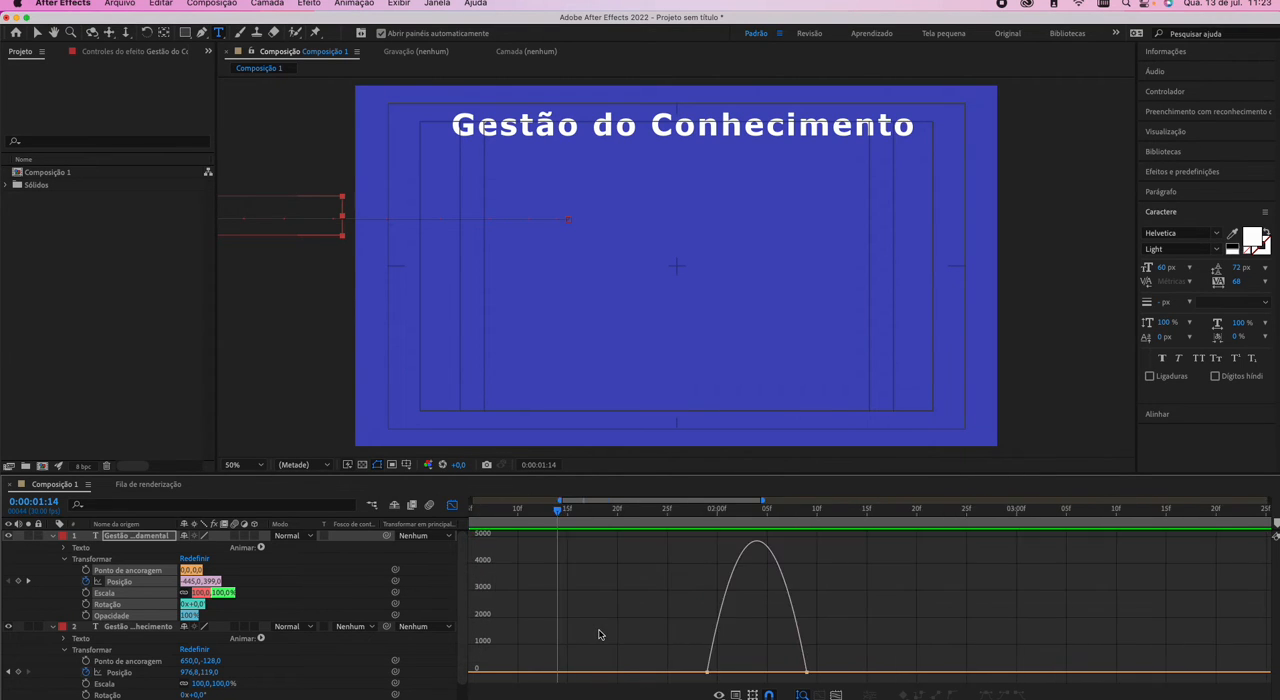
scroll(599, 634, right, 4)
scroll(601, 634, left, 2)
scroll(600, 634, left, 5)
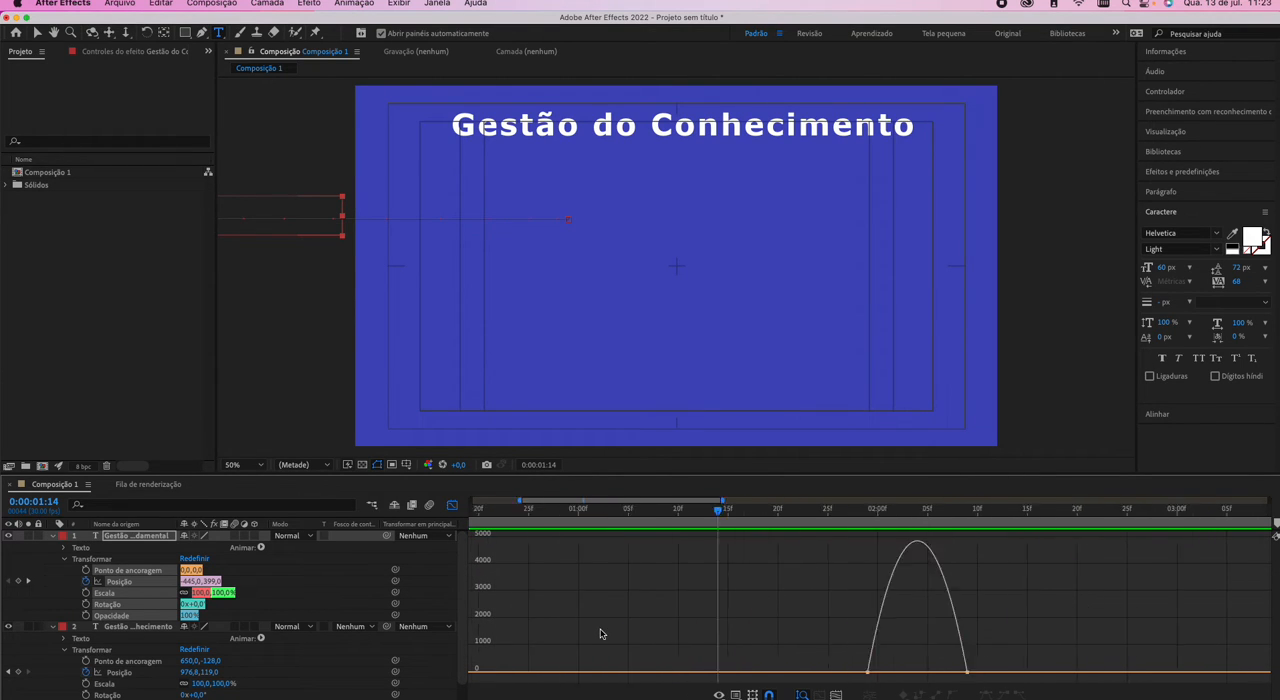
scroll(600, 634, right, 4)
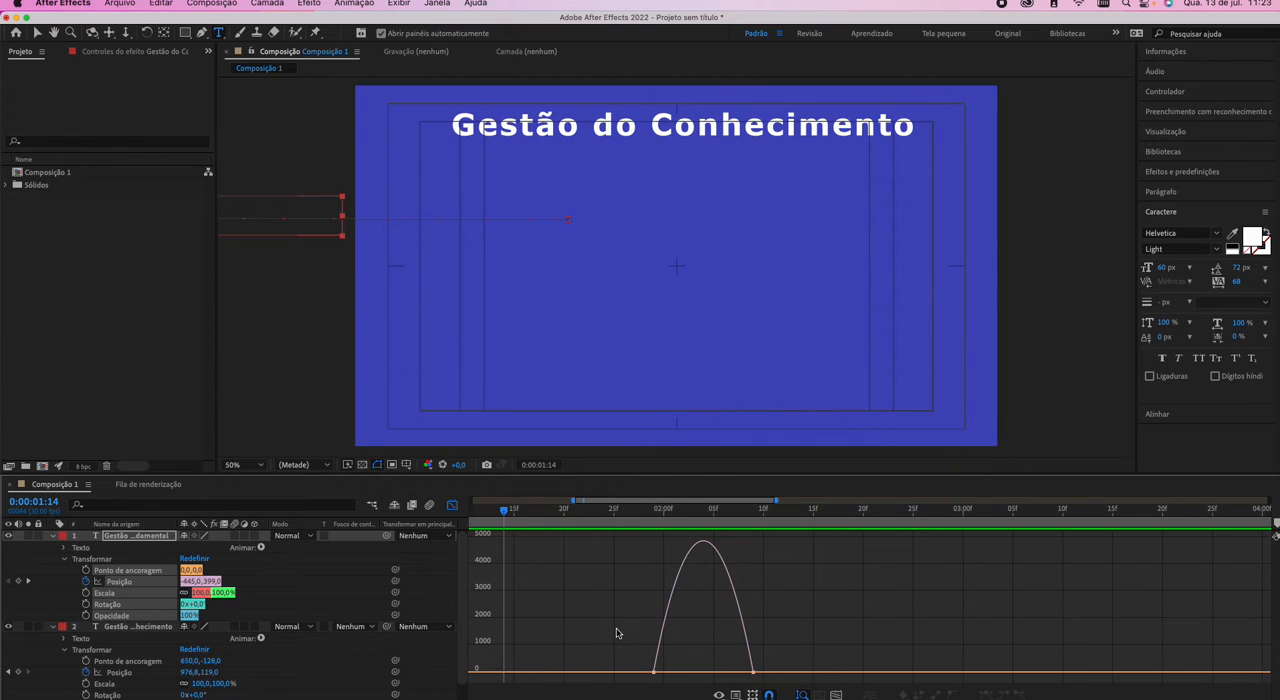
scroll(617, 632, down, 5)
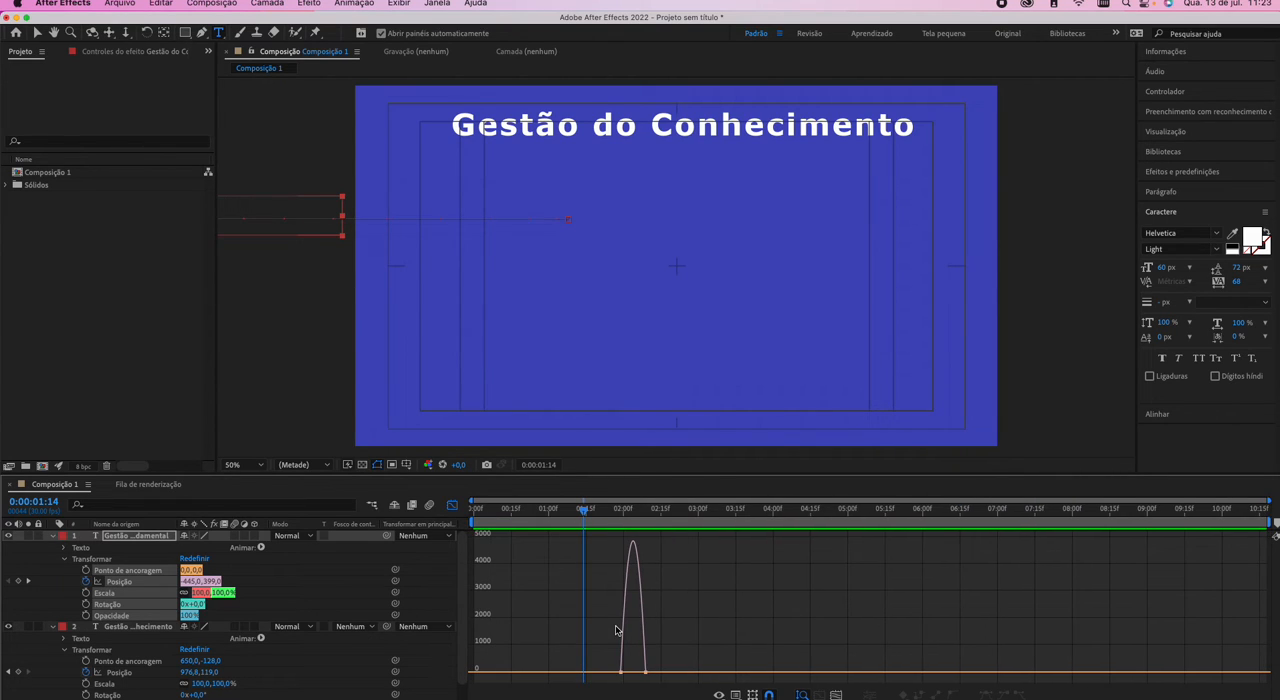
scroll(616, 630, up, 6)
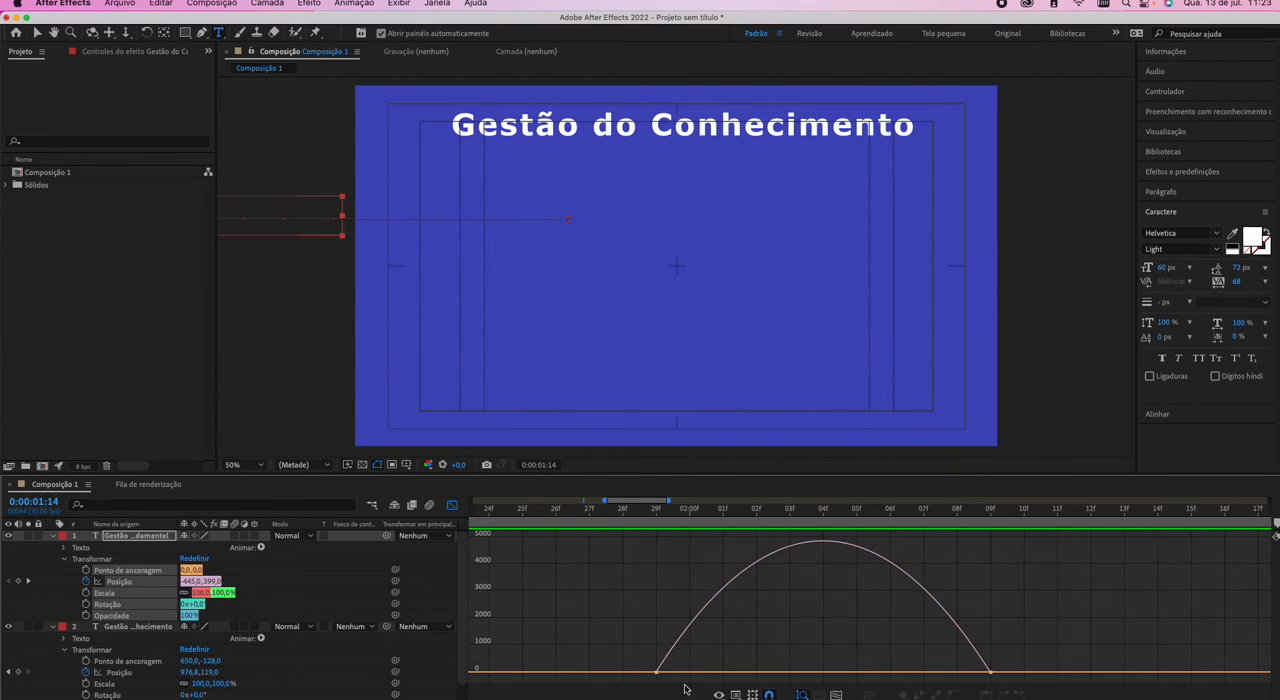
click(656, 672)
drag(718, 674, 772, 676)
drag(936, 674, 875, 676)
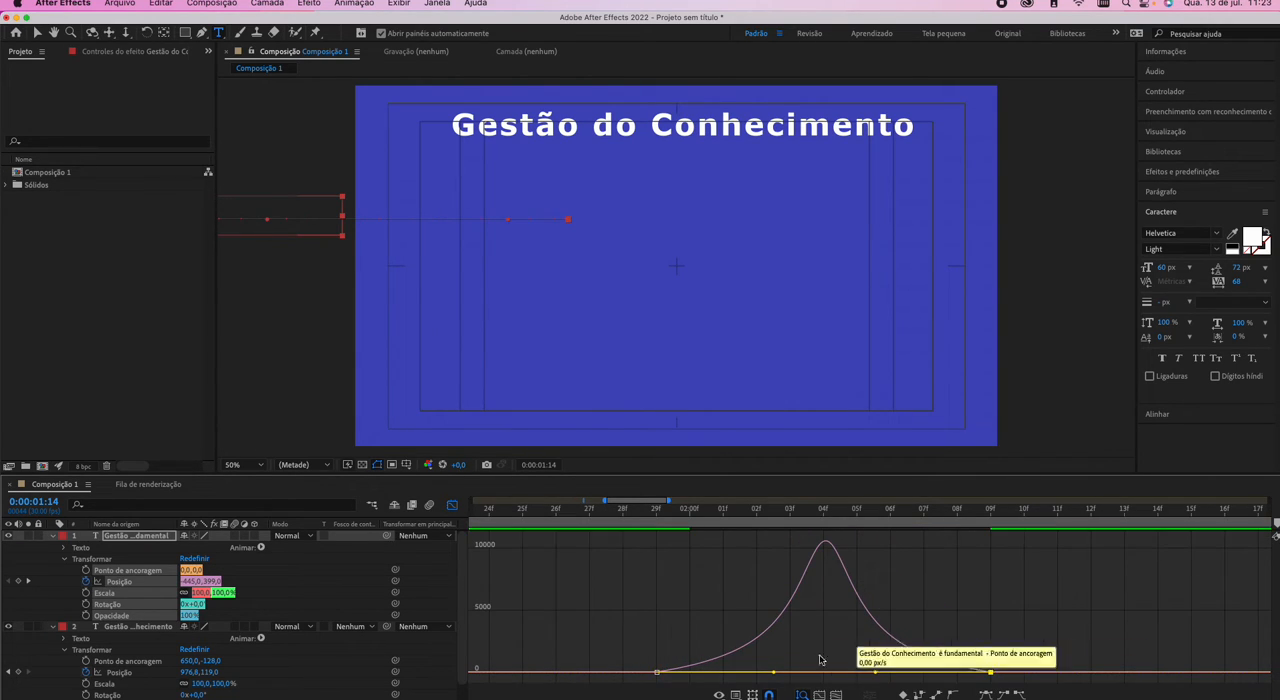
click(452, 505)
Preview the paragraph's slide-in with the reshaped speed curve.
scroll(502, 527, down, 3)
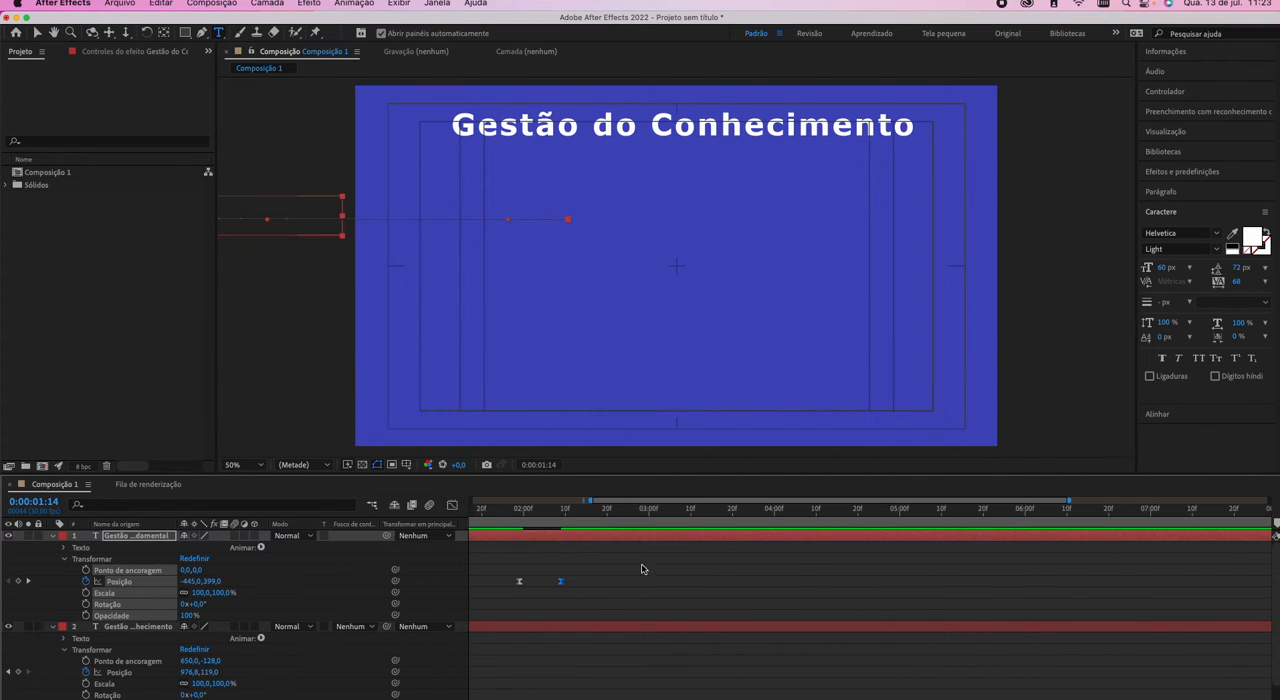
click(667, 581)
key(space)
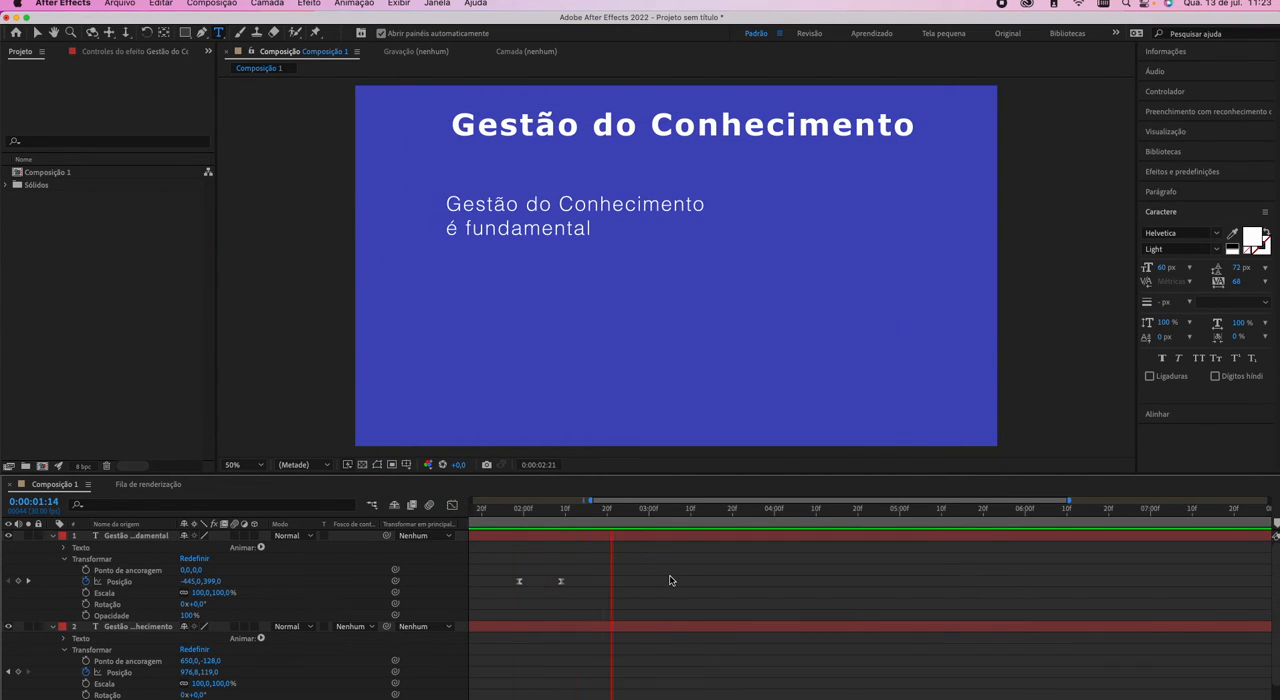
key(space)
Move the paragraph's ending Position keyframe to 0:00:02:29, one second after its starting keyframe.
click(561, 582)
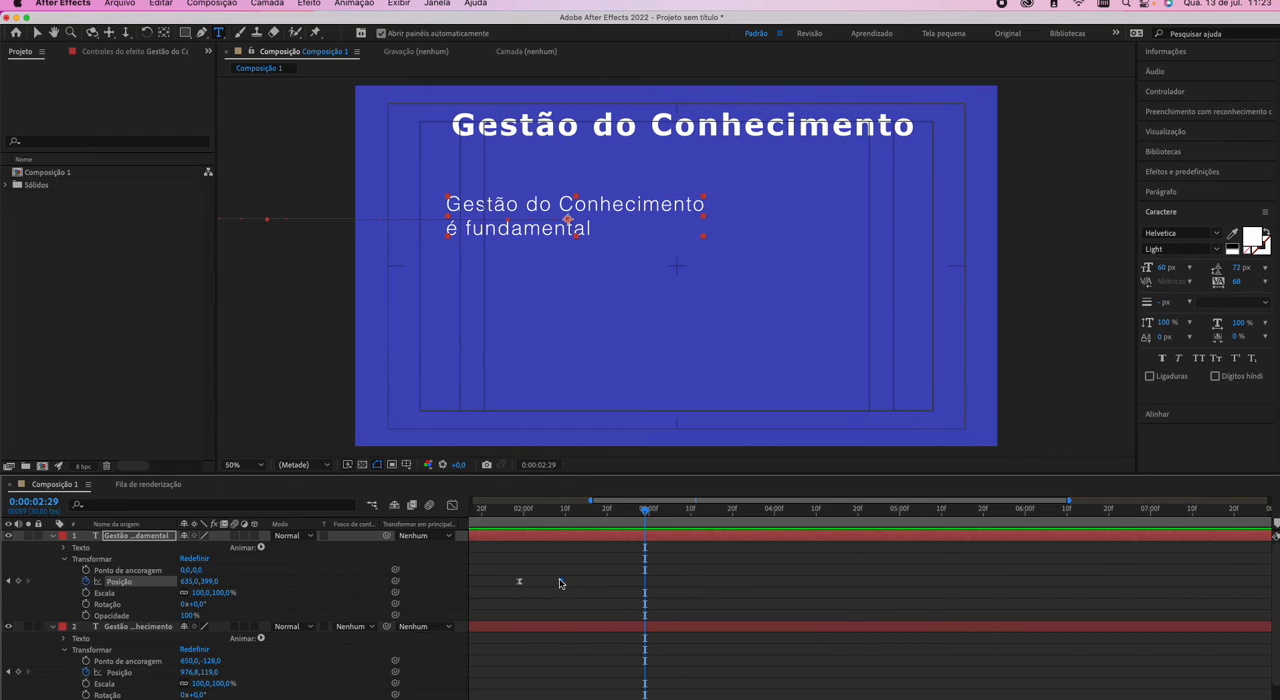
click(520, 511)
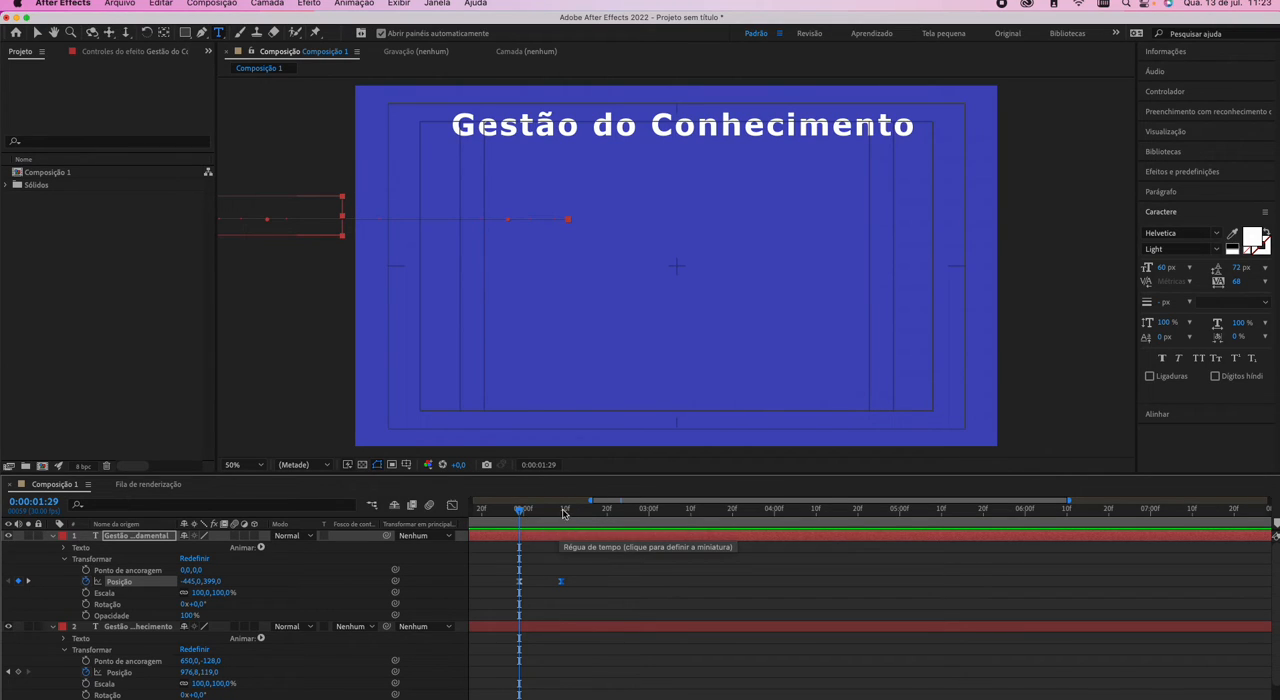
click(563, 511)
click(545, 465)
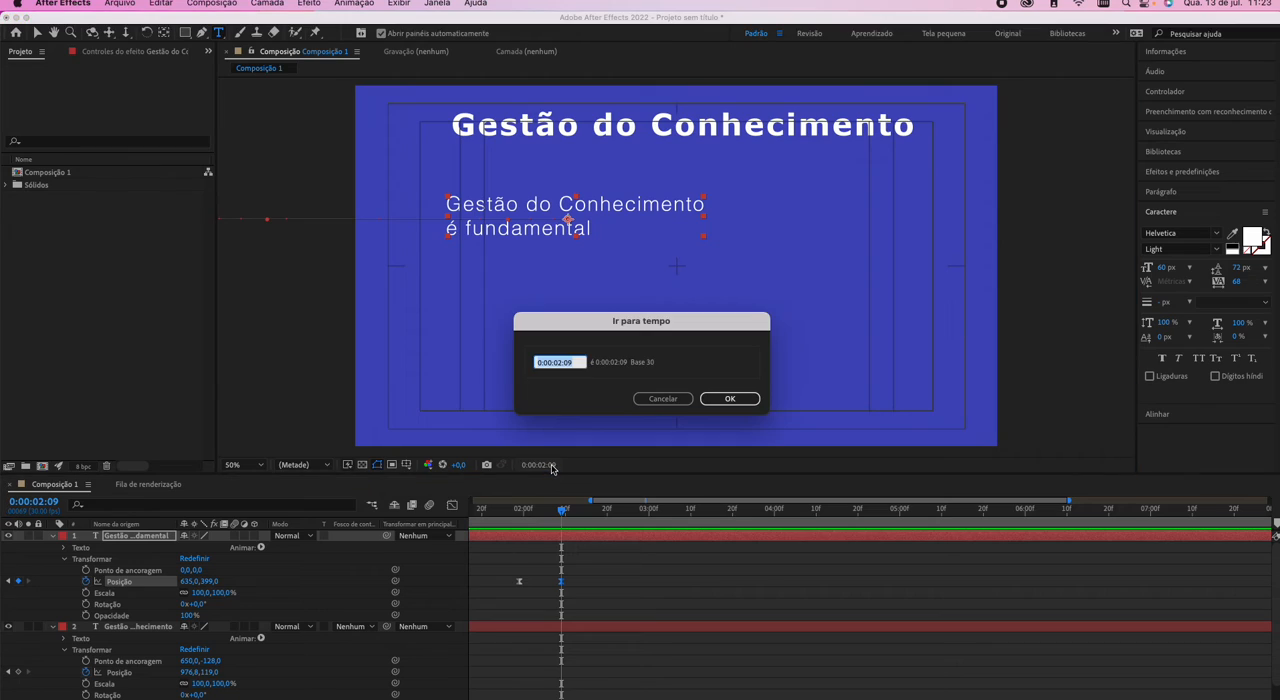
click(570, 362)
key(Return)
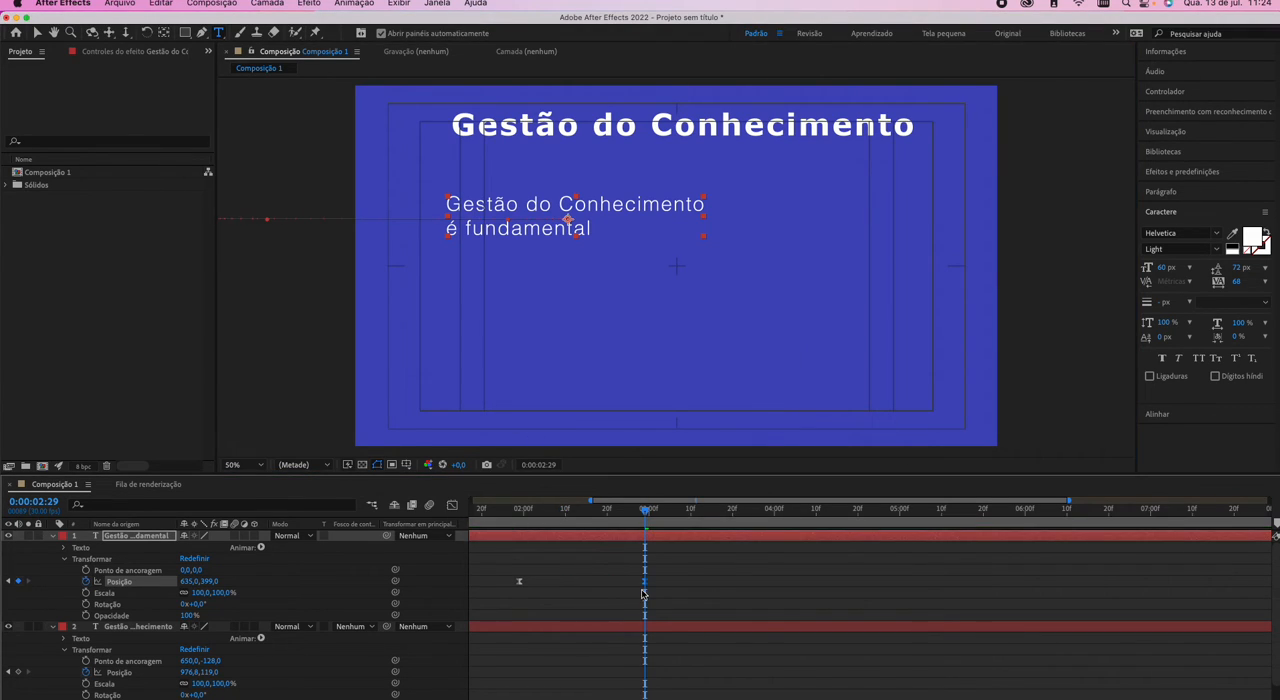
Preview the title and paragraph entrances with the lengthened paragraph slide-in.
key(space)
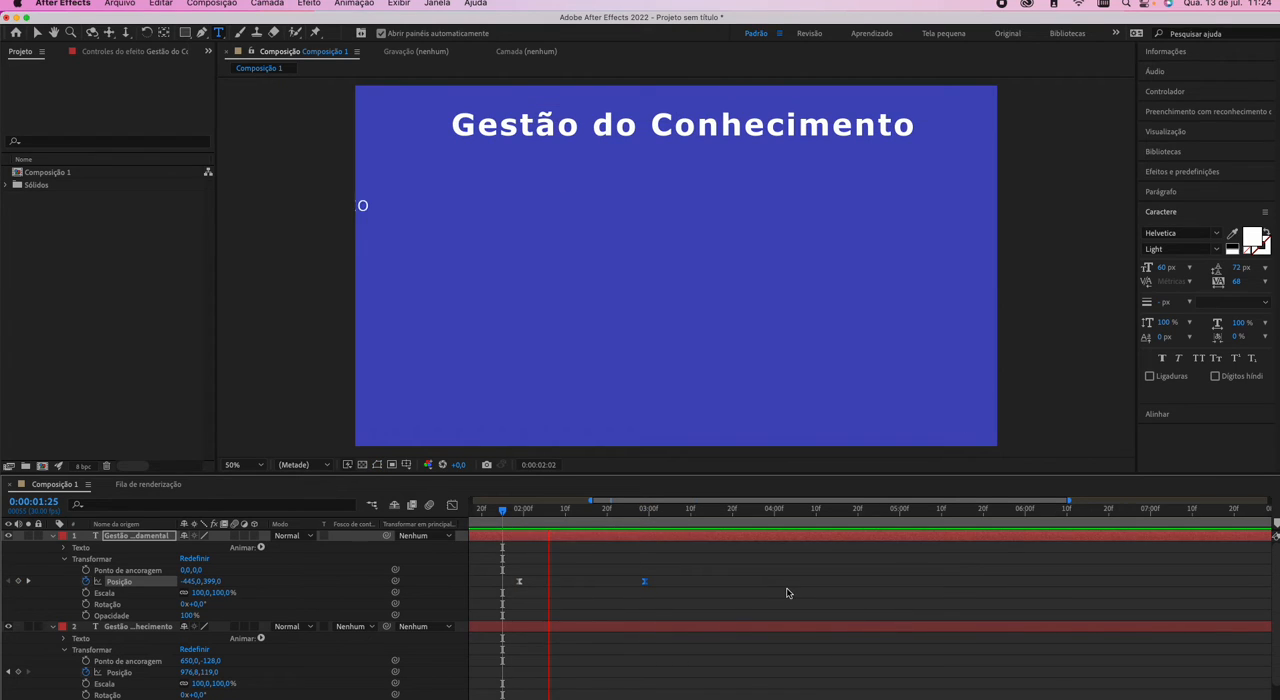
click(507, 522)
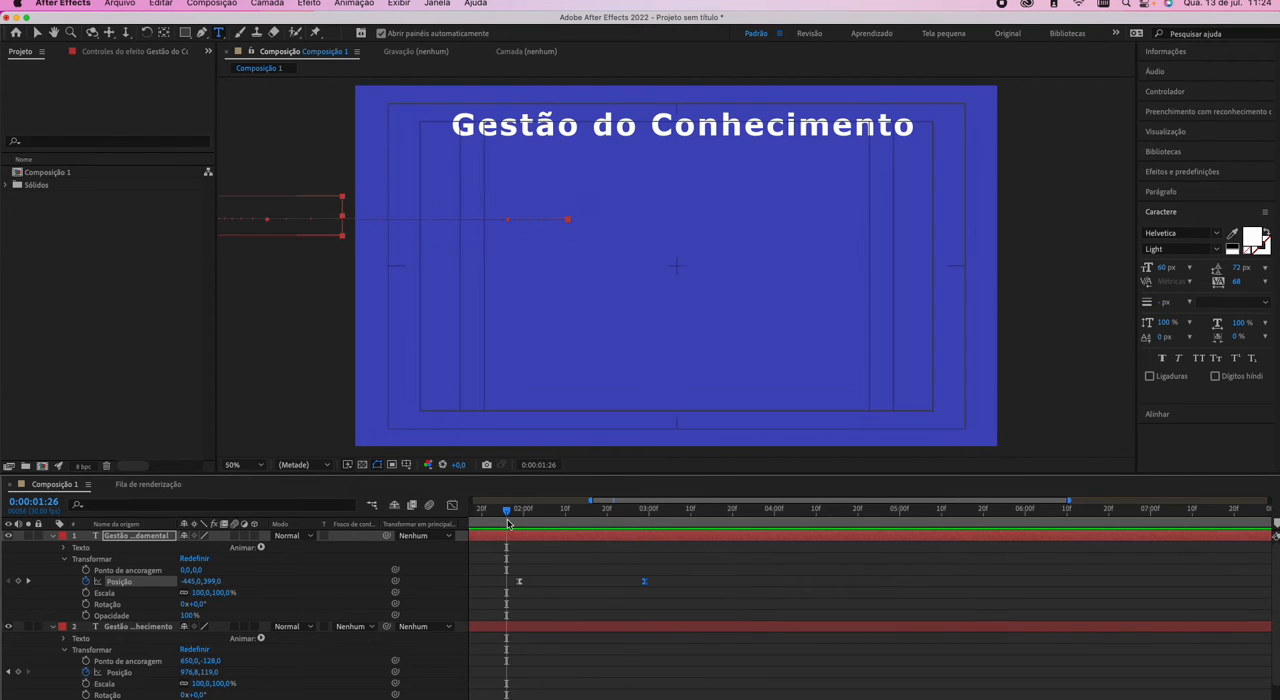
drag(507, 522, 592, 531)
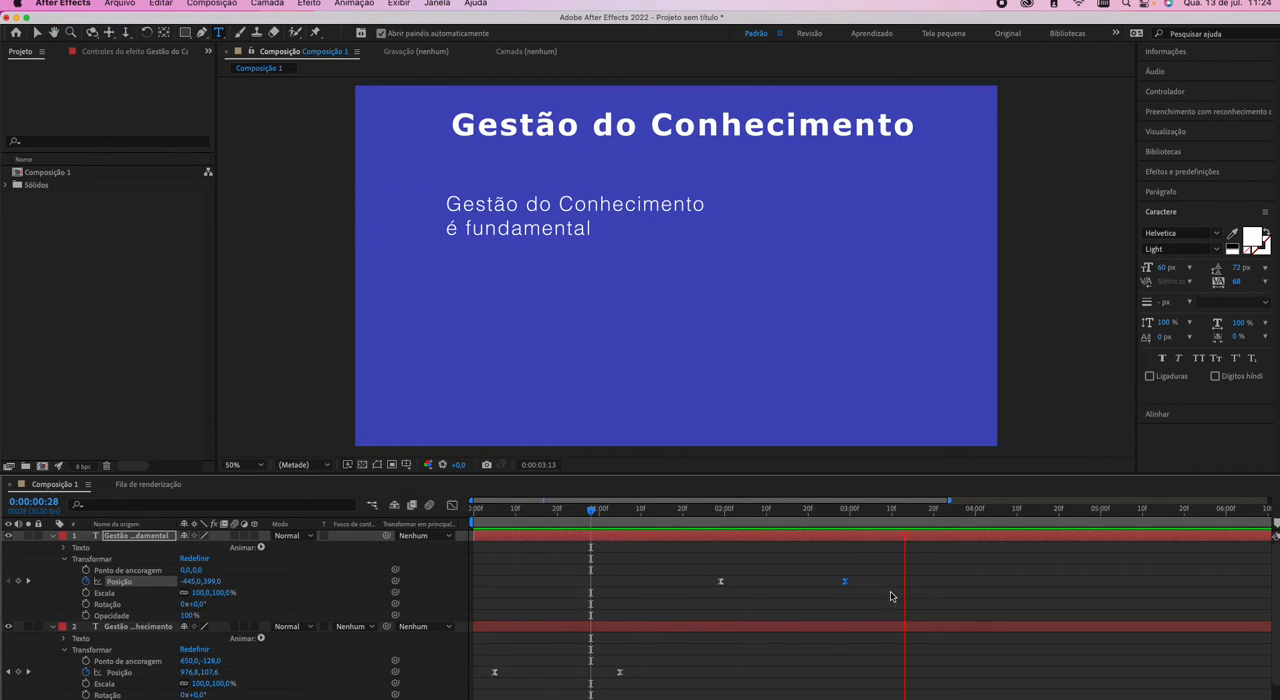
key(space)
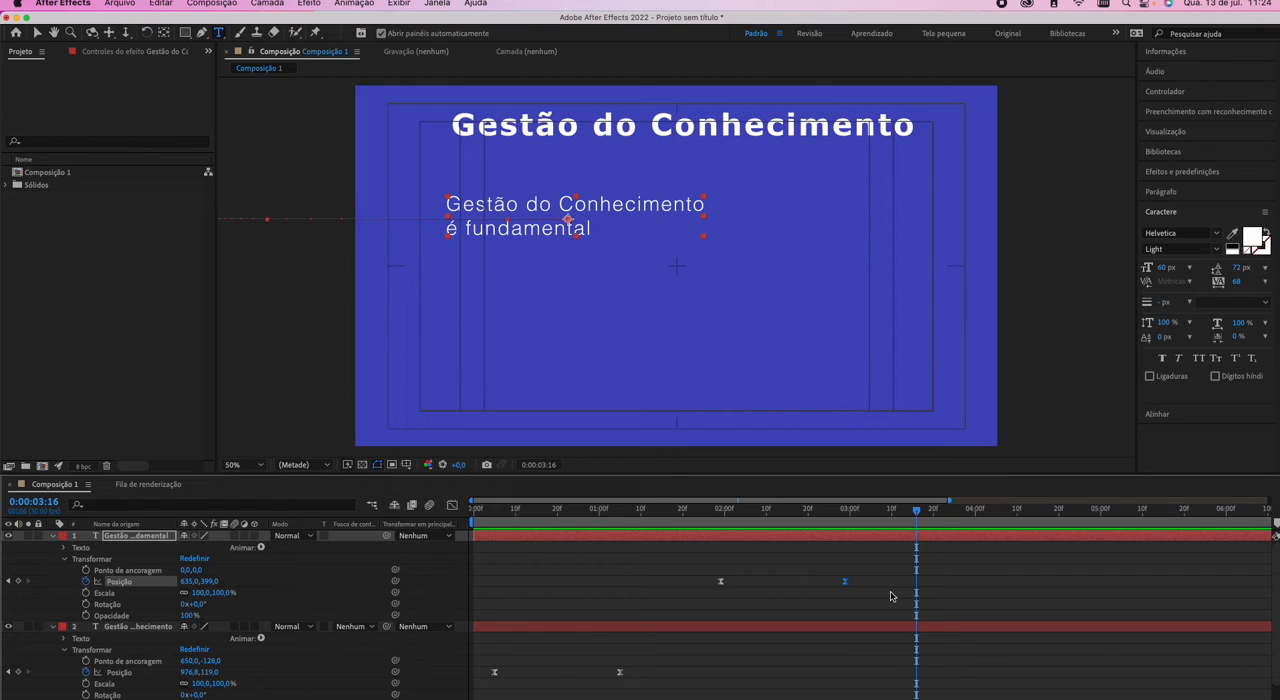
Deselect the paragraph layer, return the current time to its starting keyframe at 0:00:01:29 and activate the Selection tool.
click(831, 599)
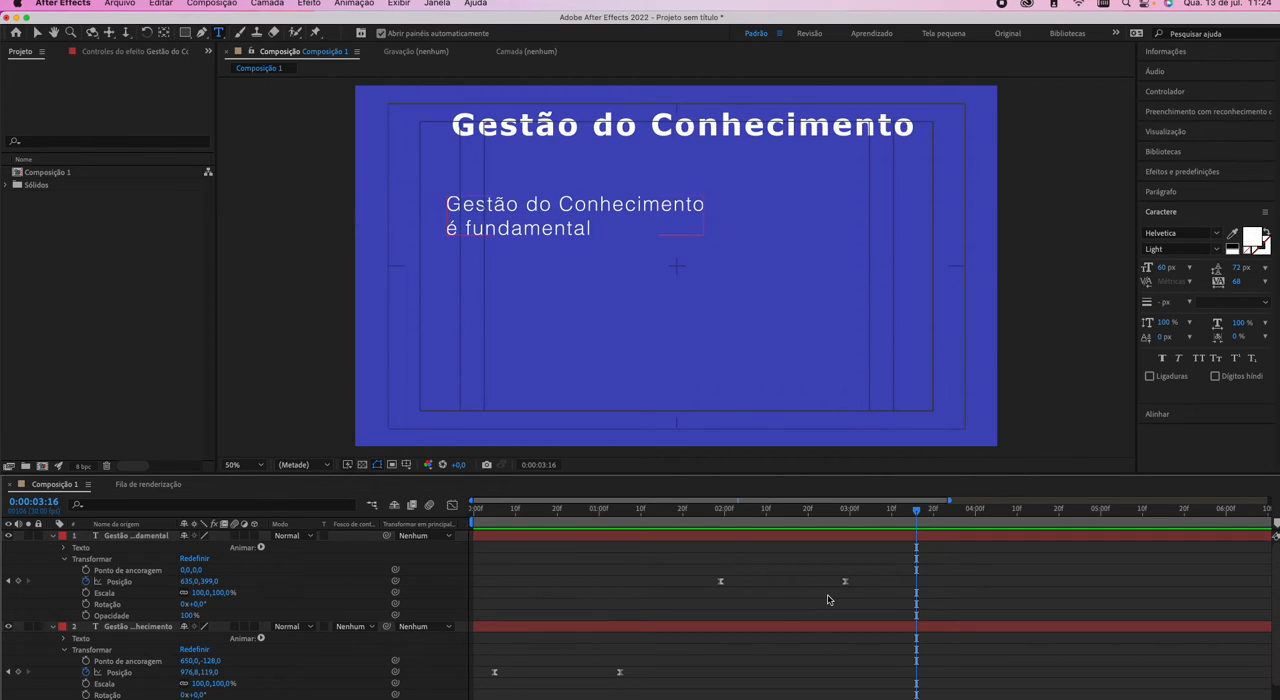
click(718, 523)
click(722, 523)
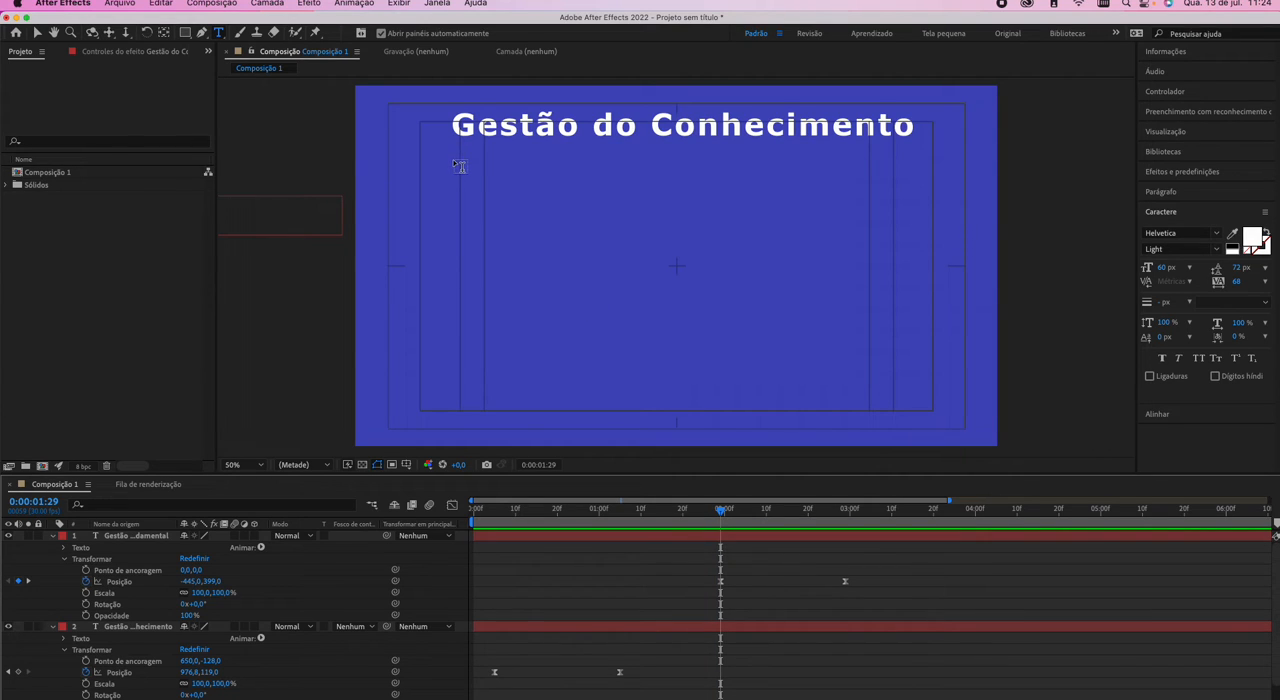
key(v)
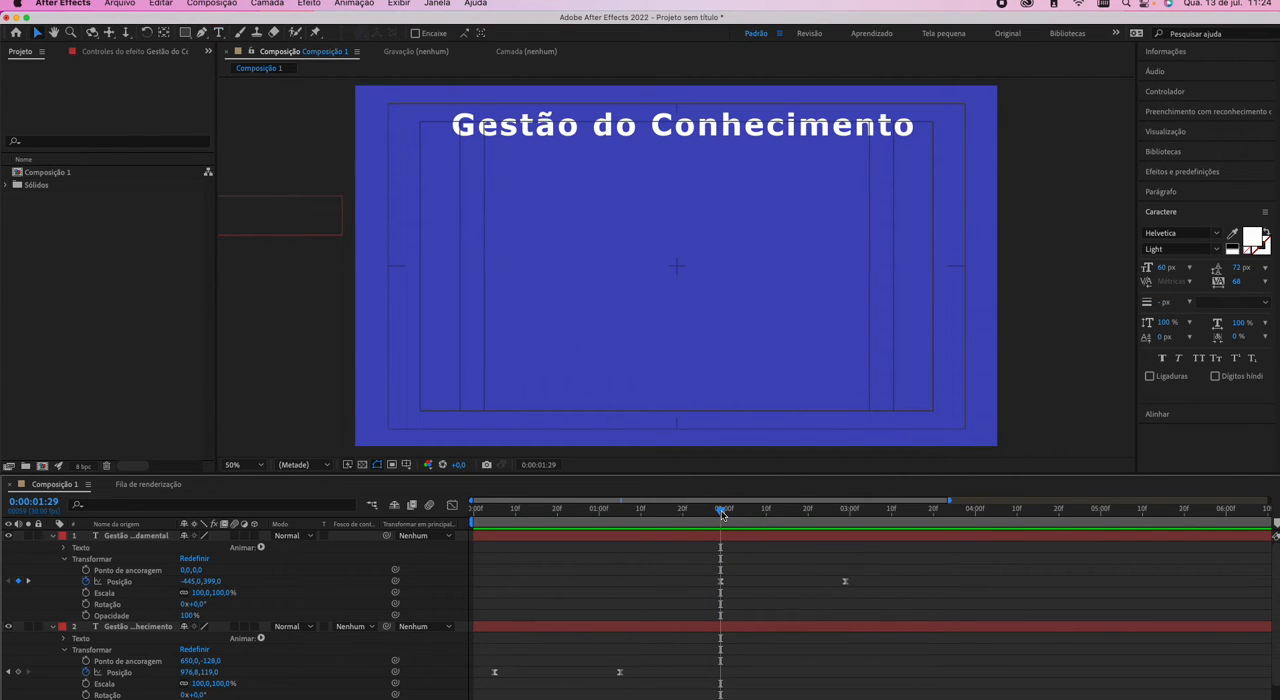
Move the current time to 0:00:02:29 and collapse the properties of both text layers.
drag(722, 514, 846, 524)
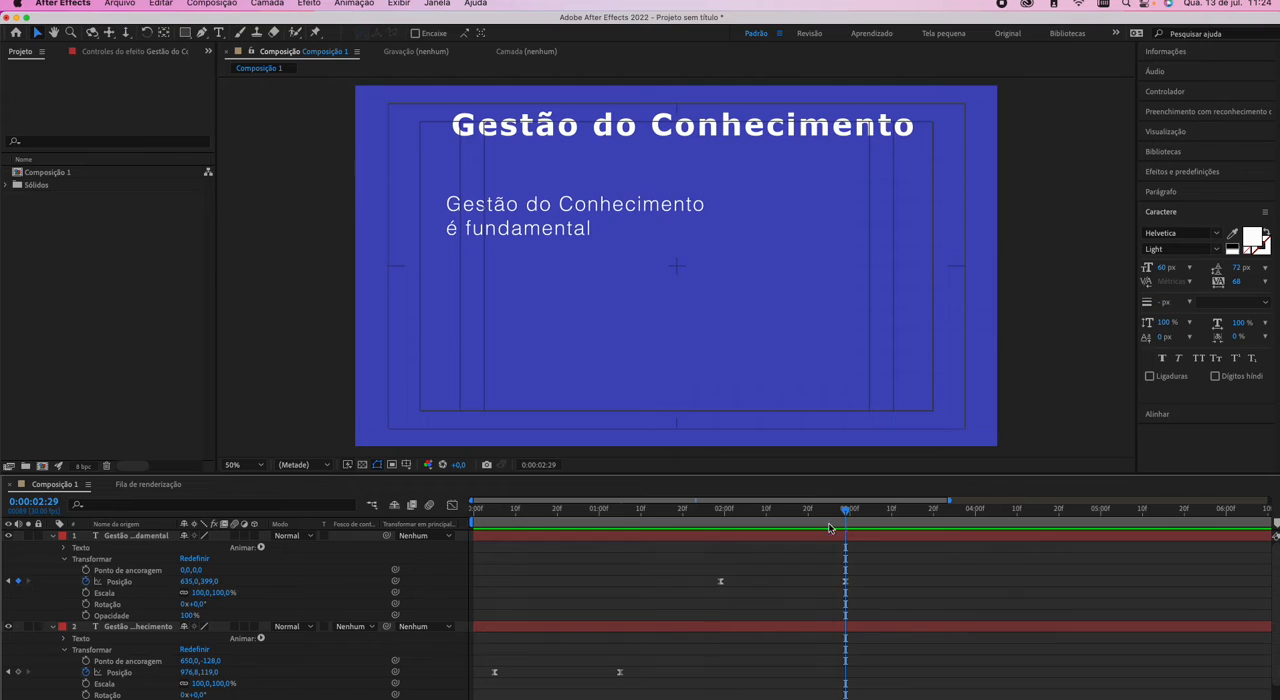
click(52, 627)
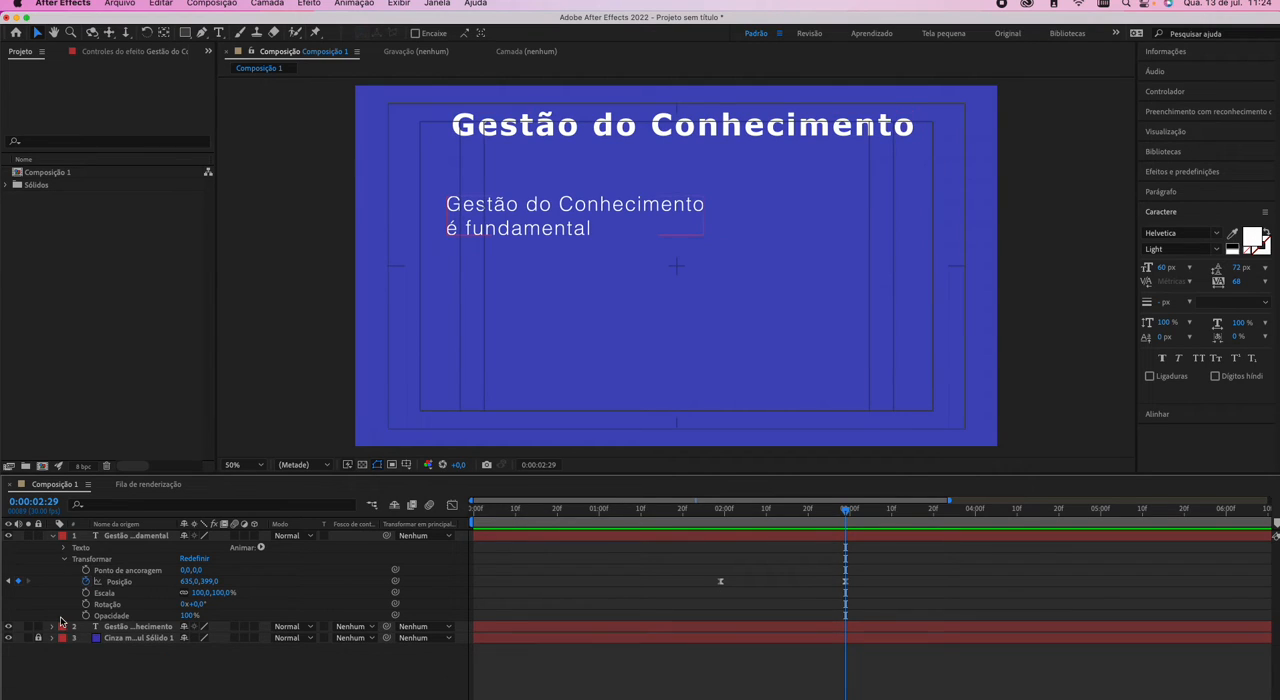
click(53, 535)
click(262, 288)
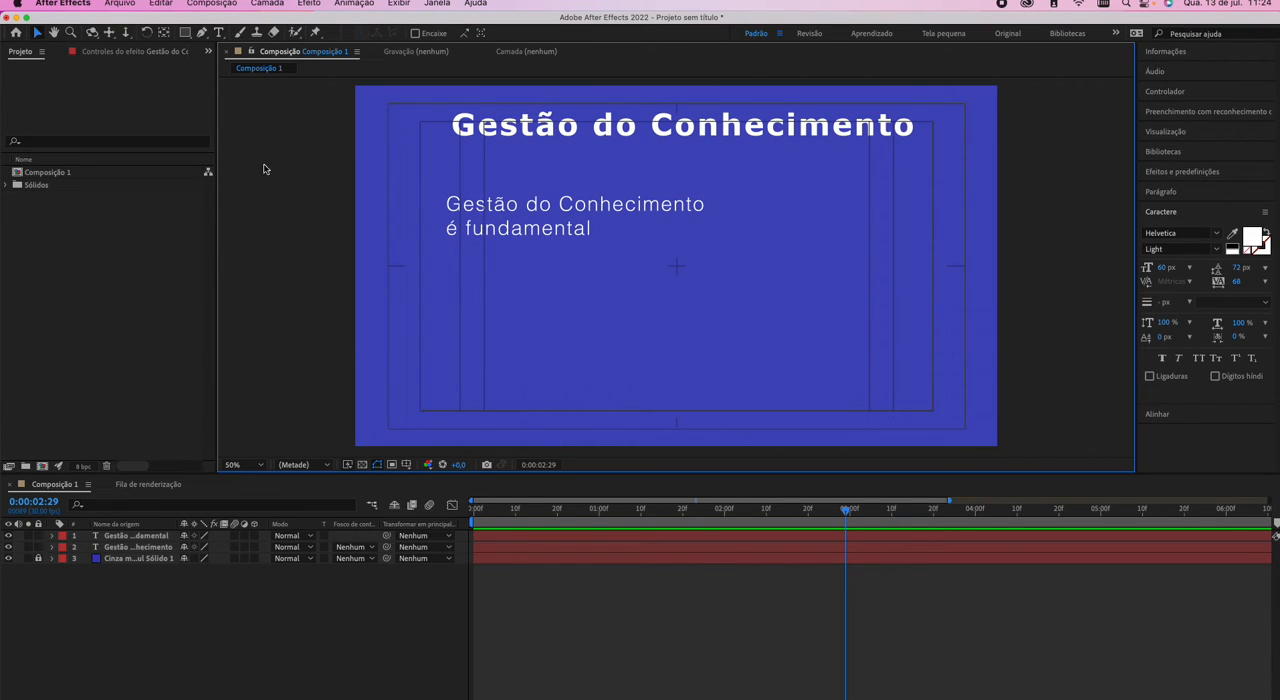
Draw a white rectangle with the Rectangle tool just left of the paragraph, overlapping the composition's left edge, and nudge it slightly.
click(185, 34)
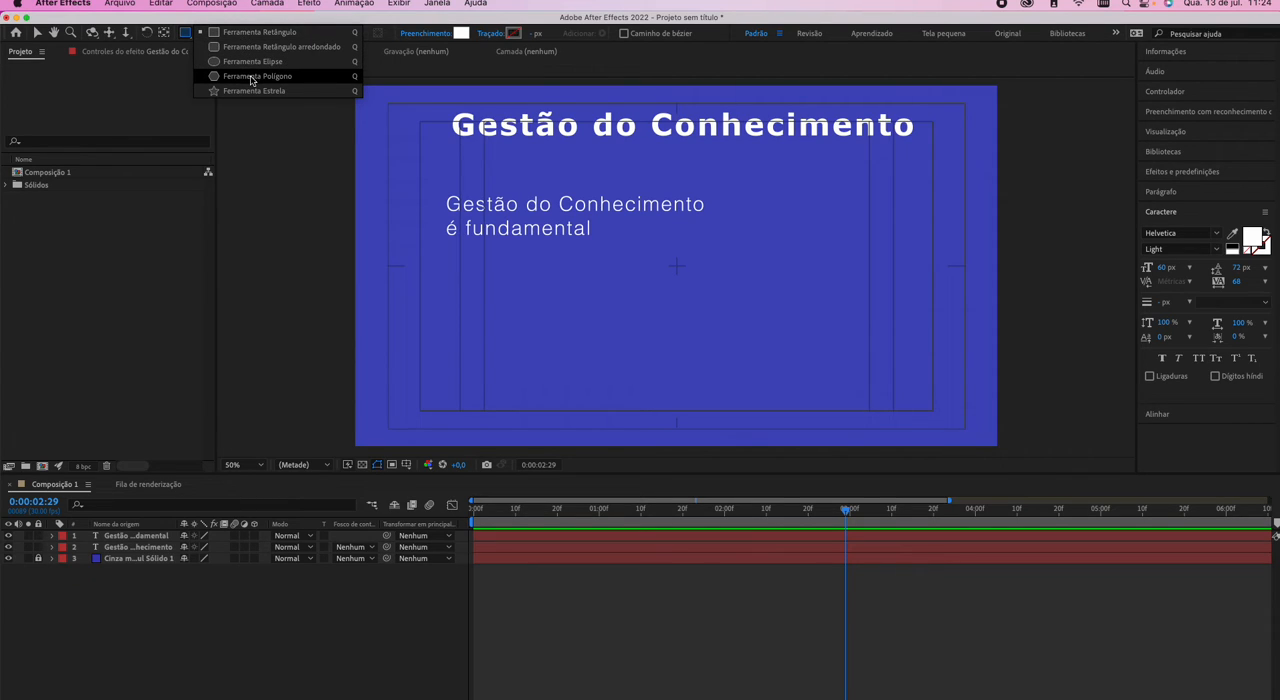
click(184, 37)
click(206, 38)
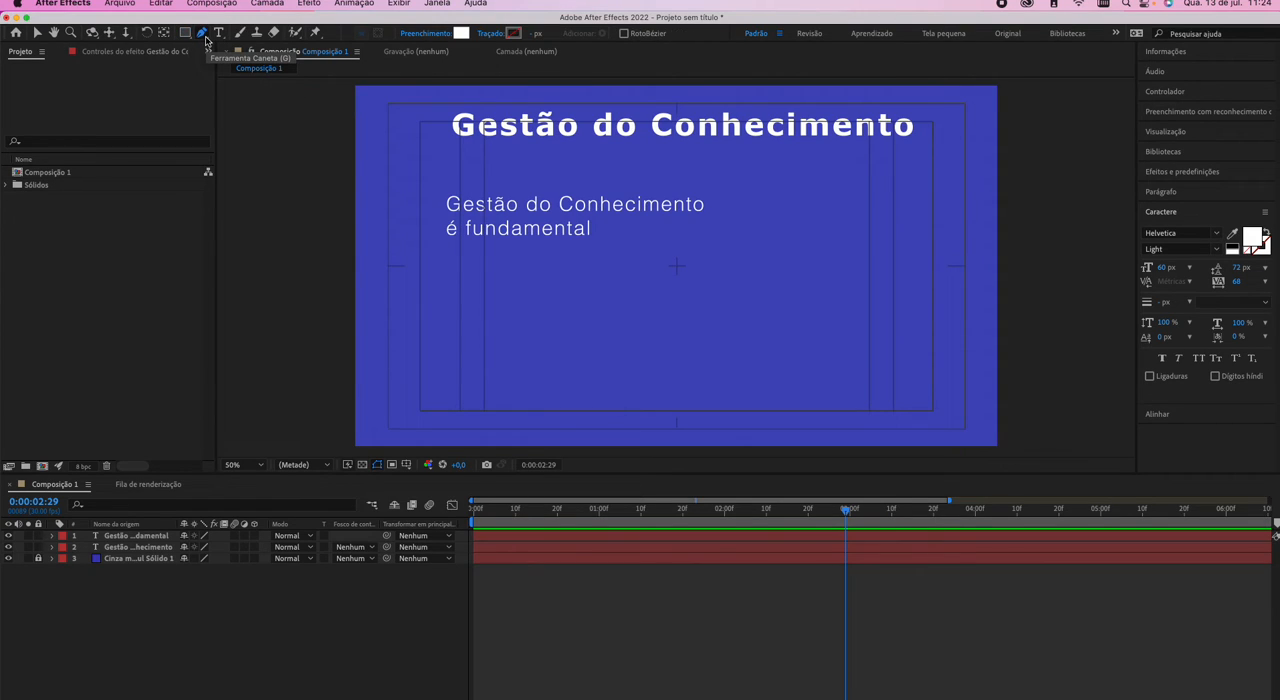
click(184, 37)
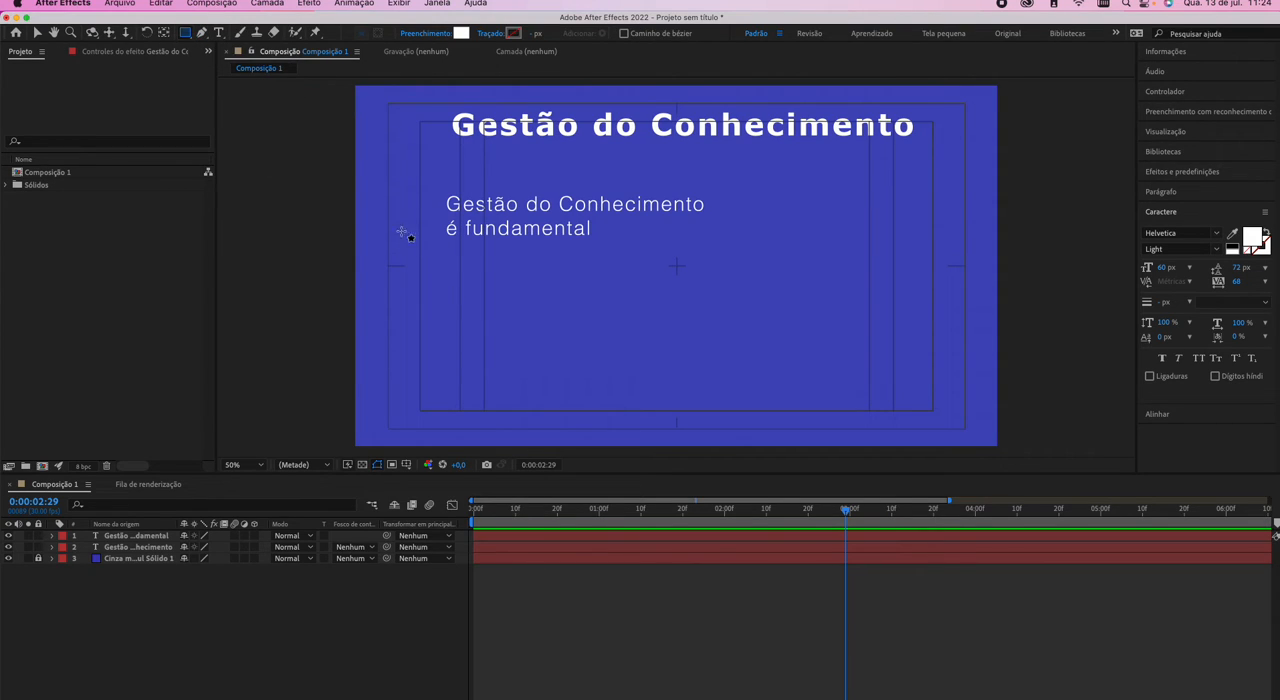
drag(293, 184, 441, 250)
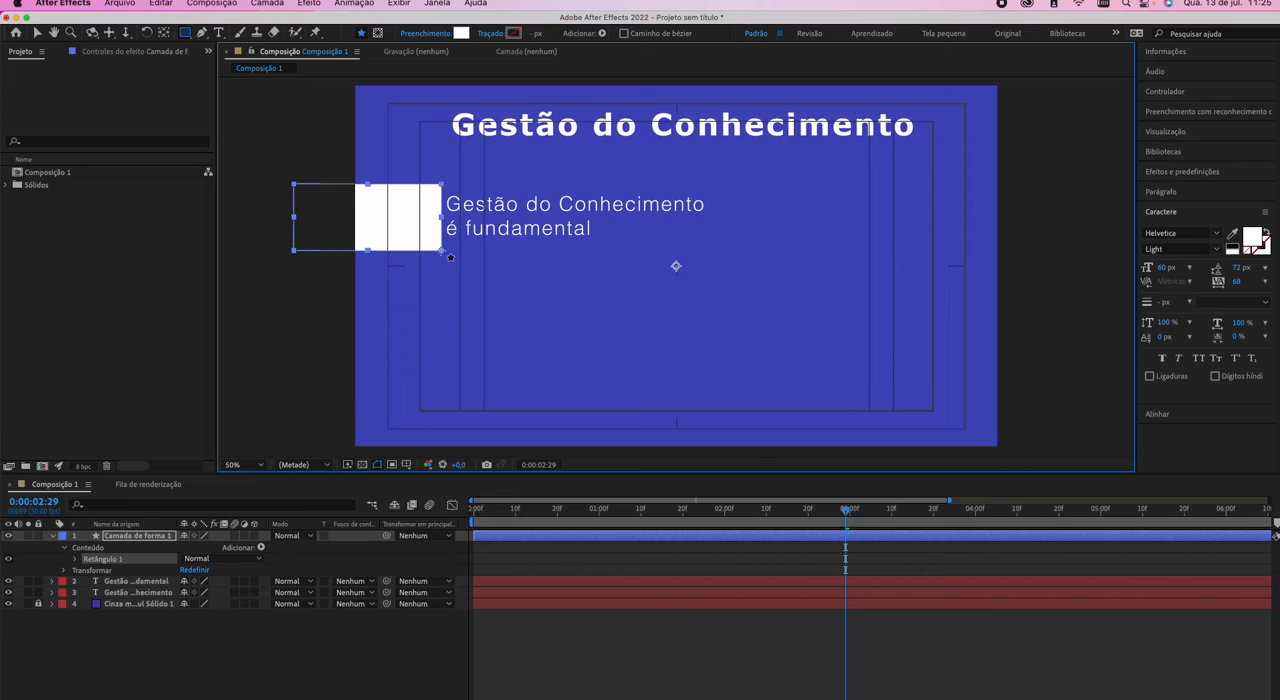
key(v)
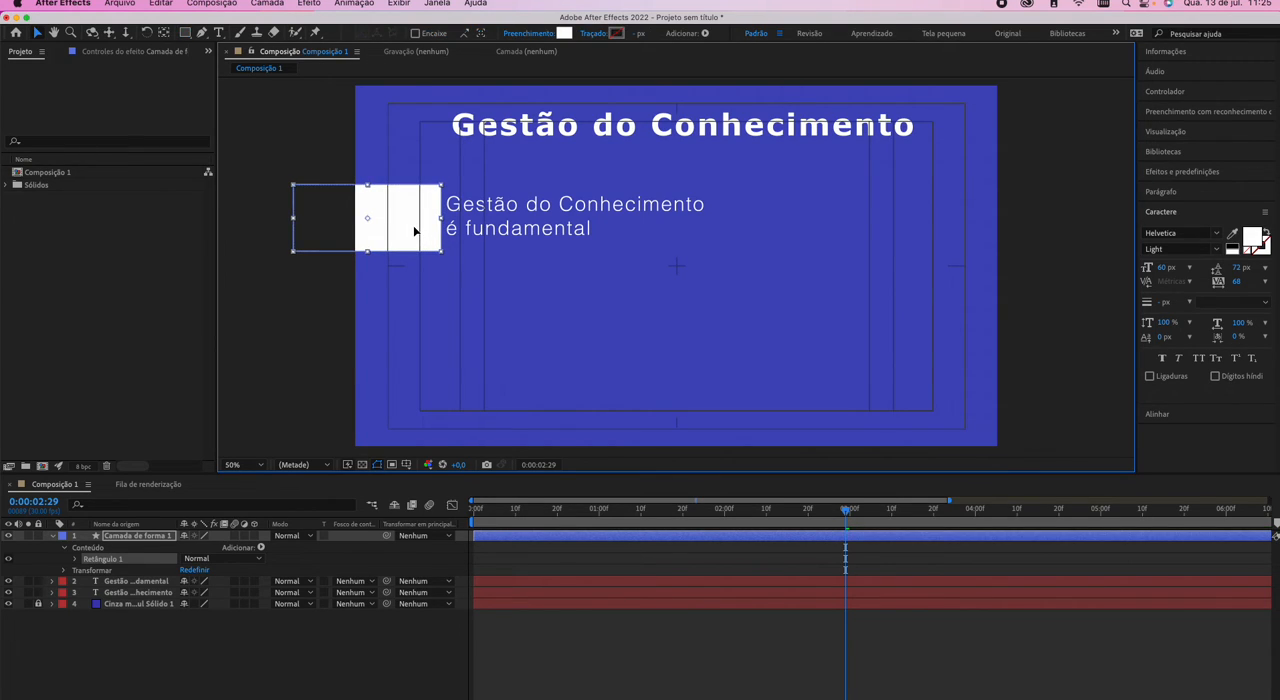
drag(414, 231, 413, 230)
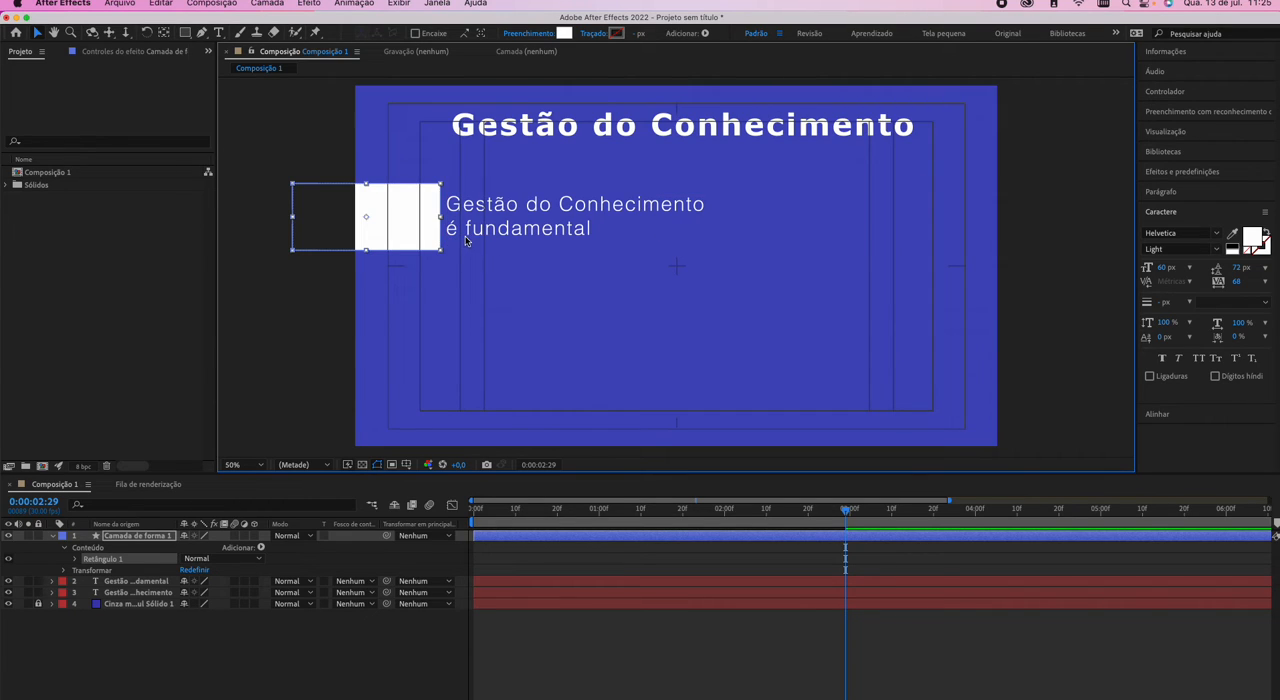
Change the rectangle's fill color to red.
click(563, 33)
click(714, 420)
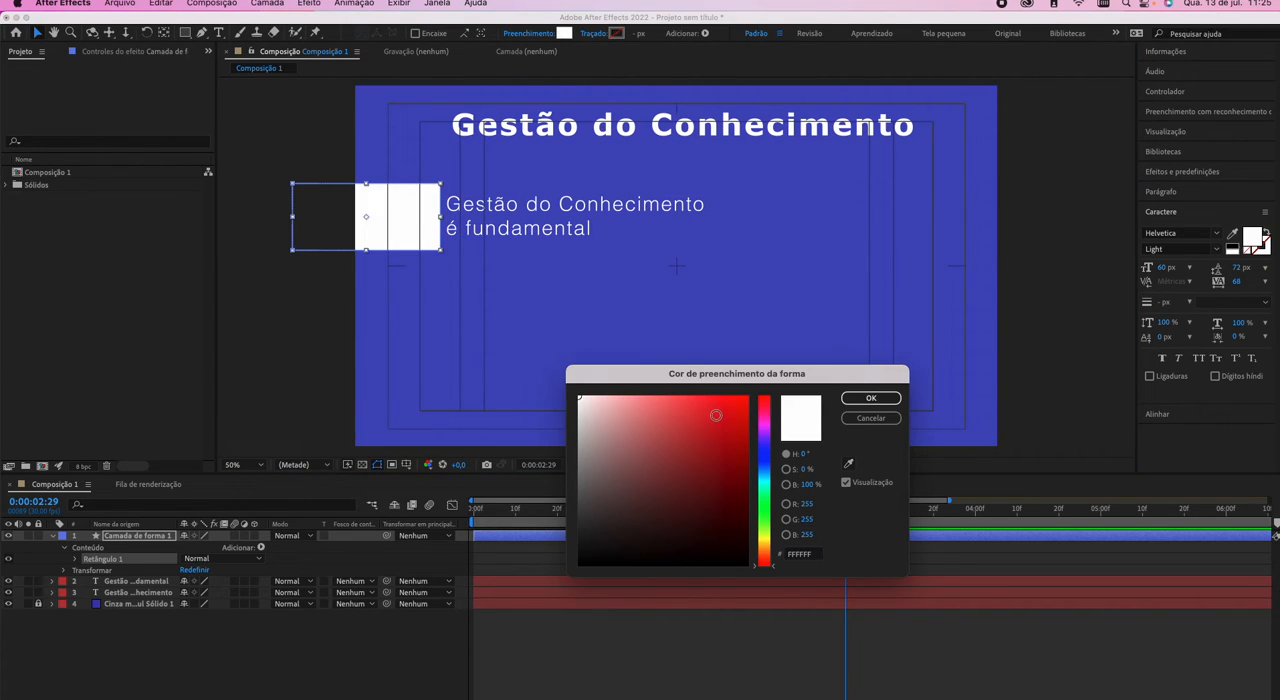
click(866, 398)
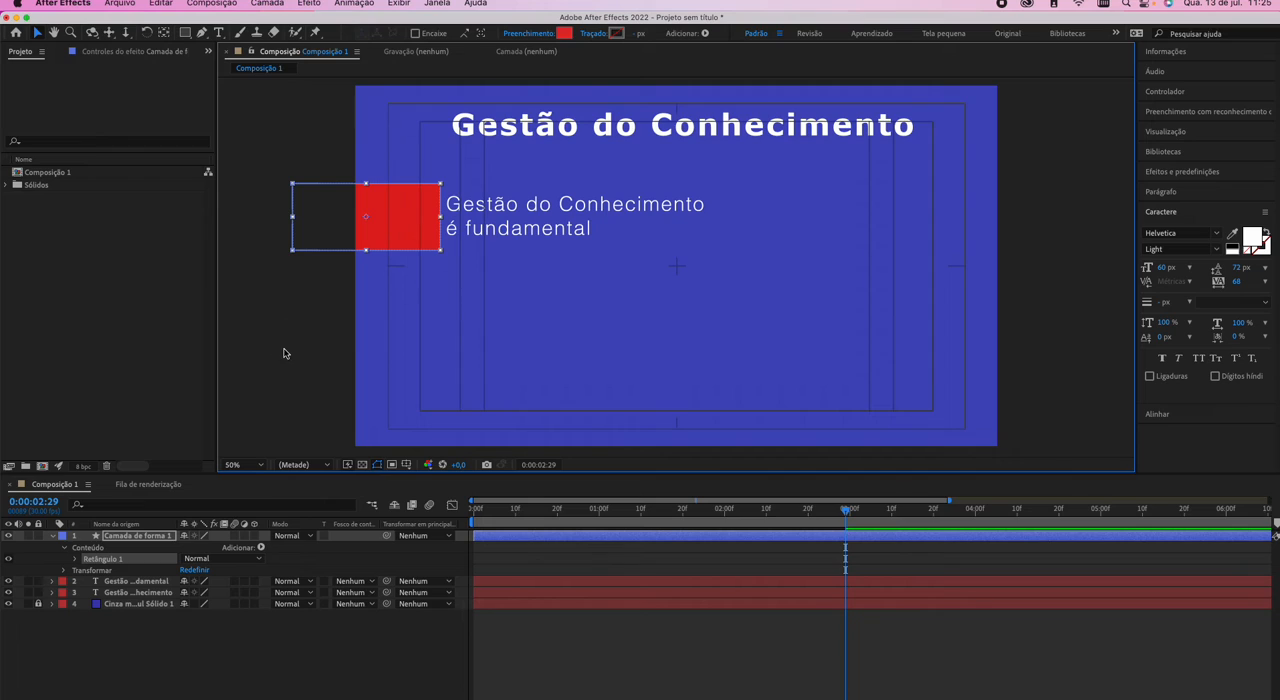
Collapse the rectangle's shape layer and select the paragraph text layer directly below it.
click(150, 636)
click(154, 582)
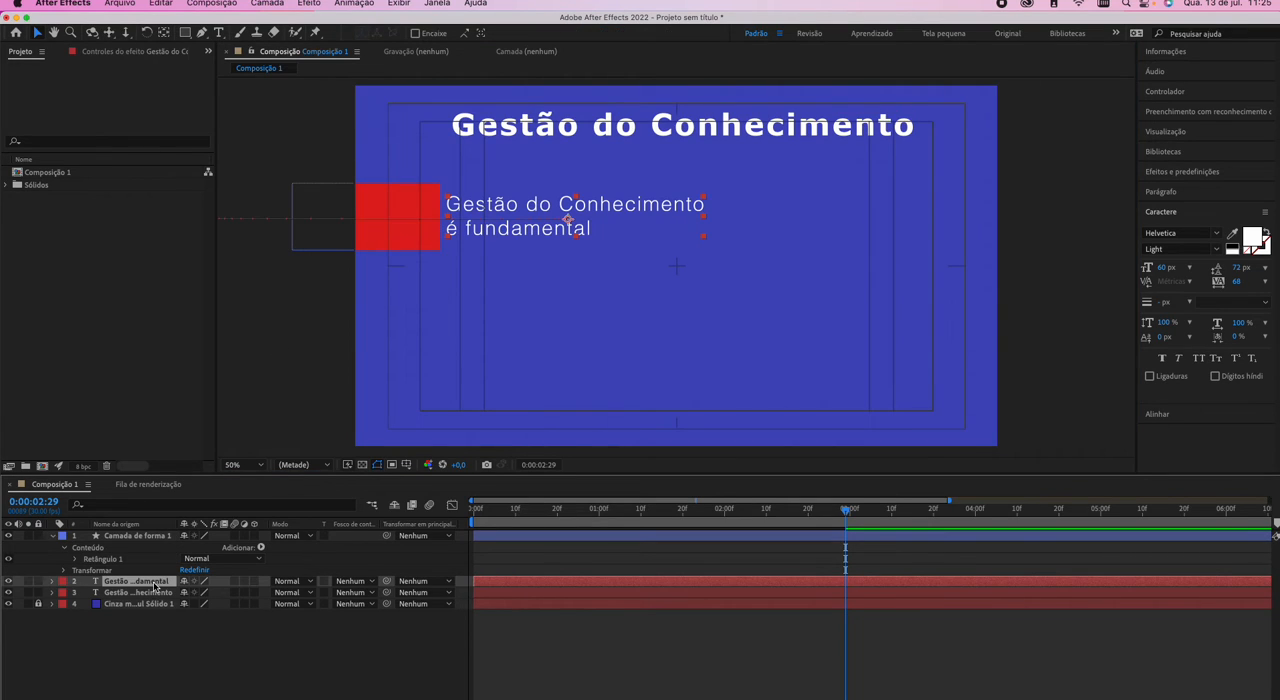
click(136, 537)
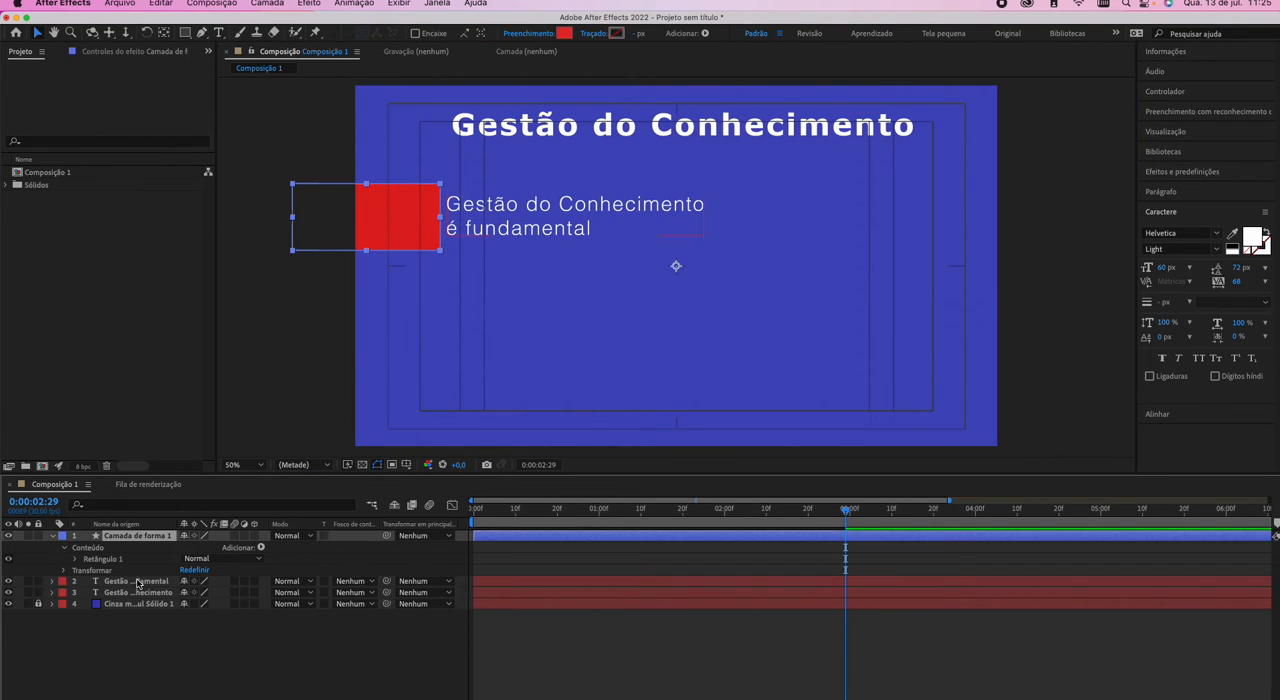
click(140, 582)
click(54, 537)
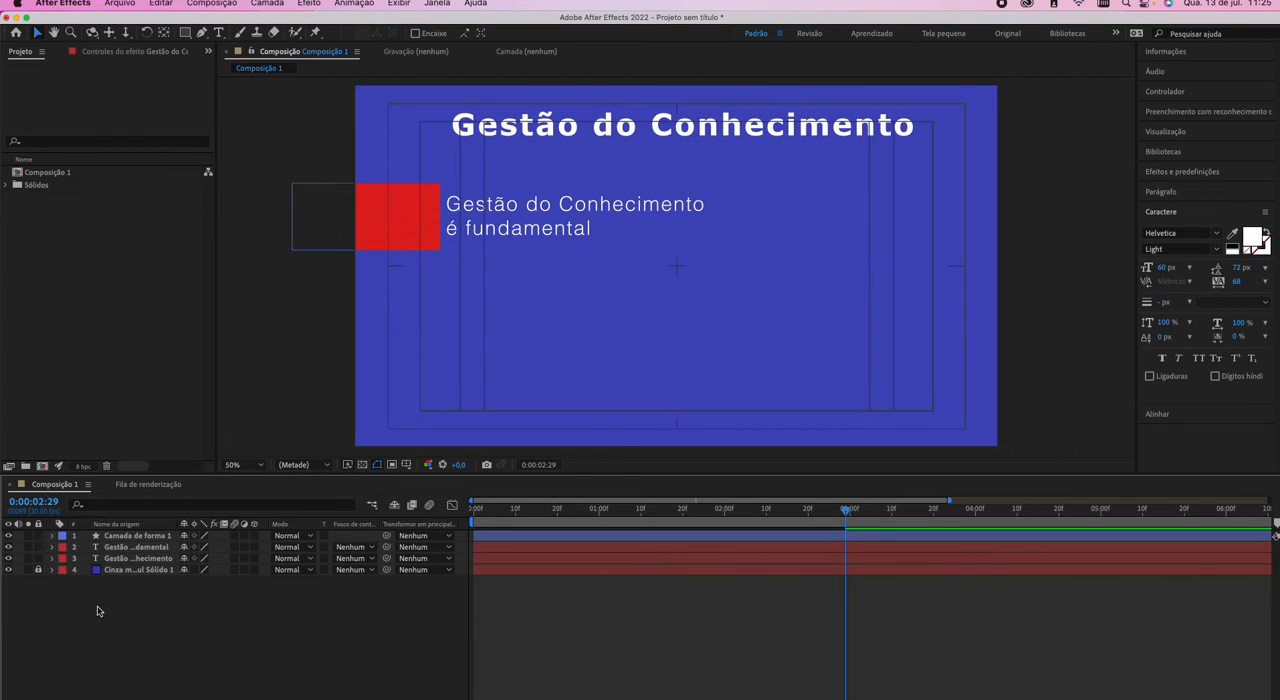
click(125, 537)
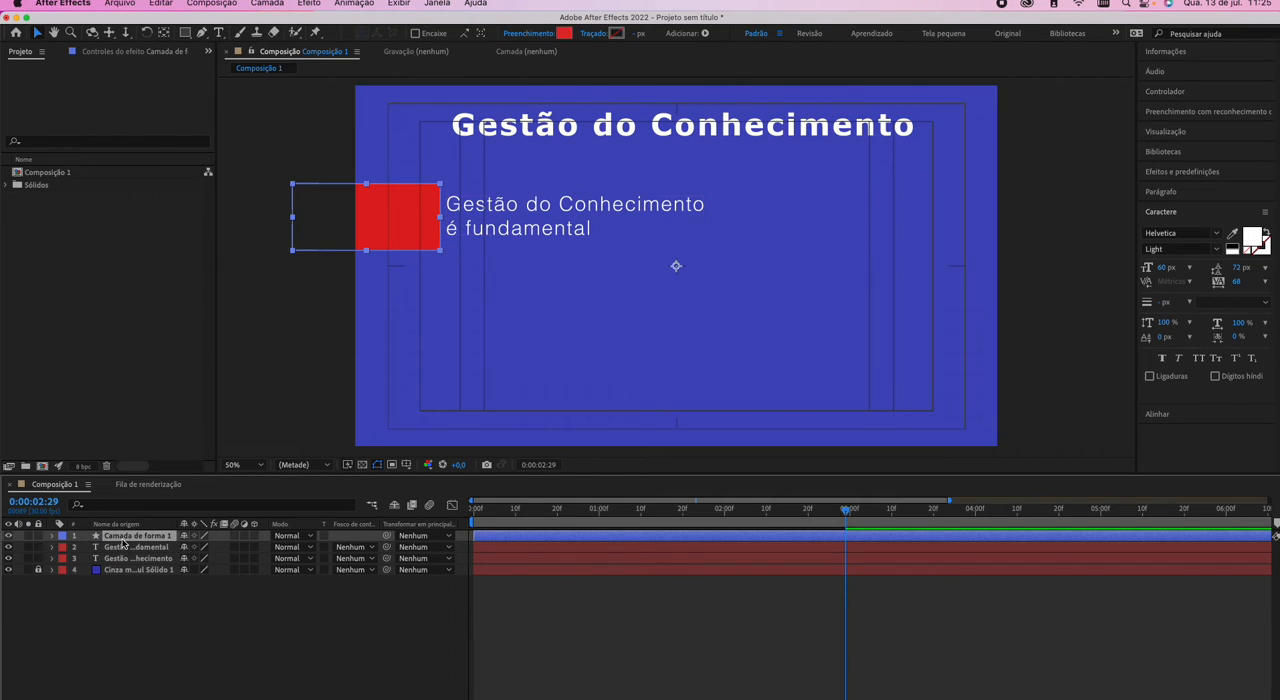
click(122, 548)
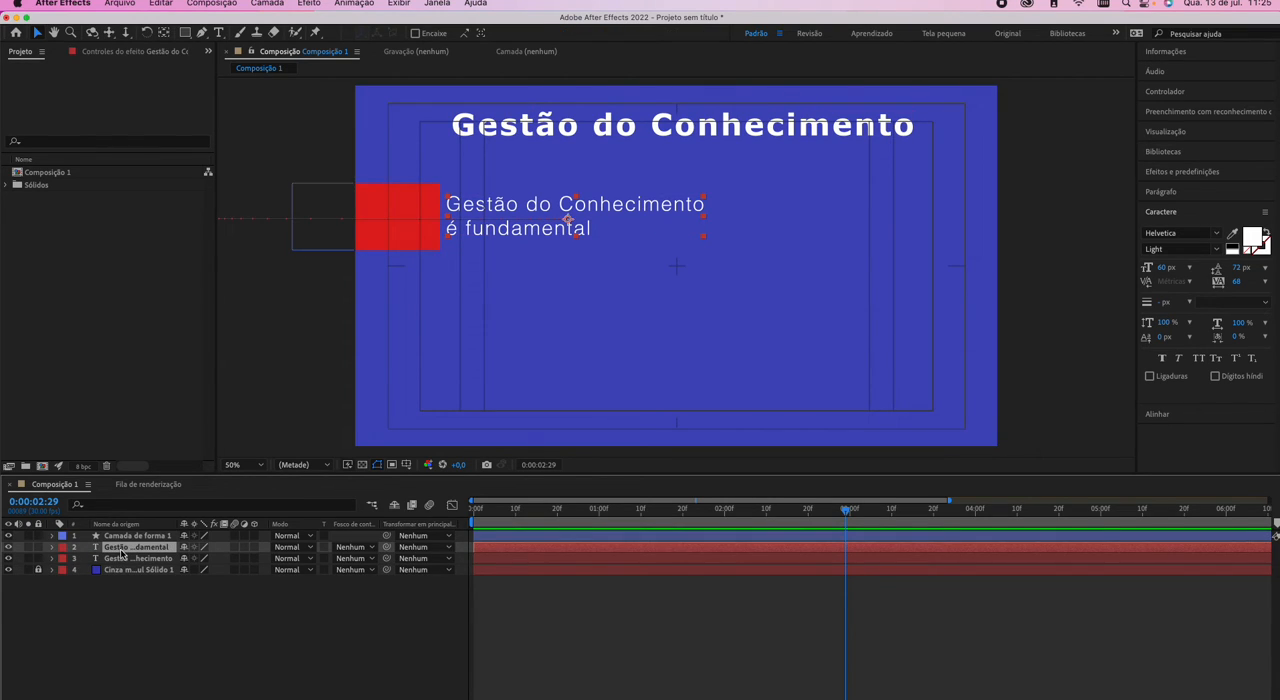
Reveal the paragraph's transform properties, preview its slide-in past the red rectangle from 0:00:01:29, and return to that frame.
click(52, 547)
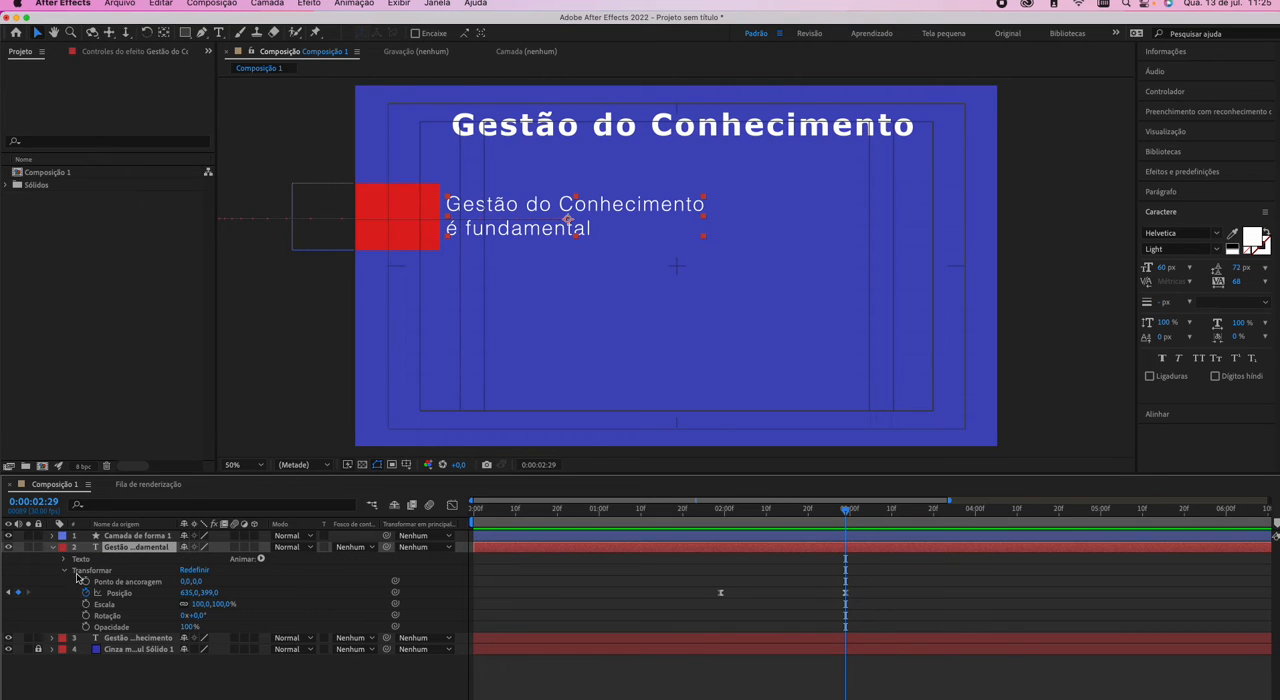
drag(496, 699, 485, 699)
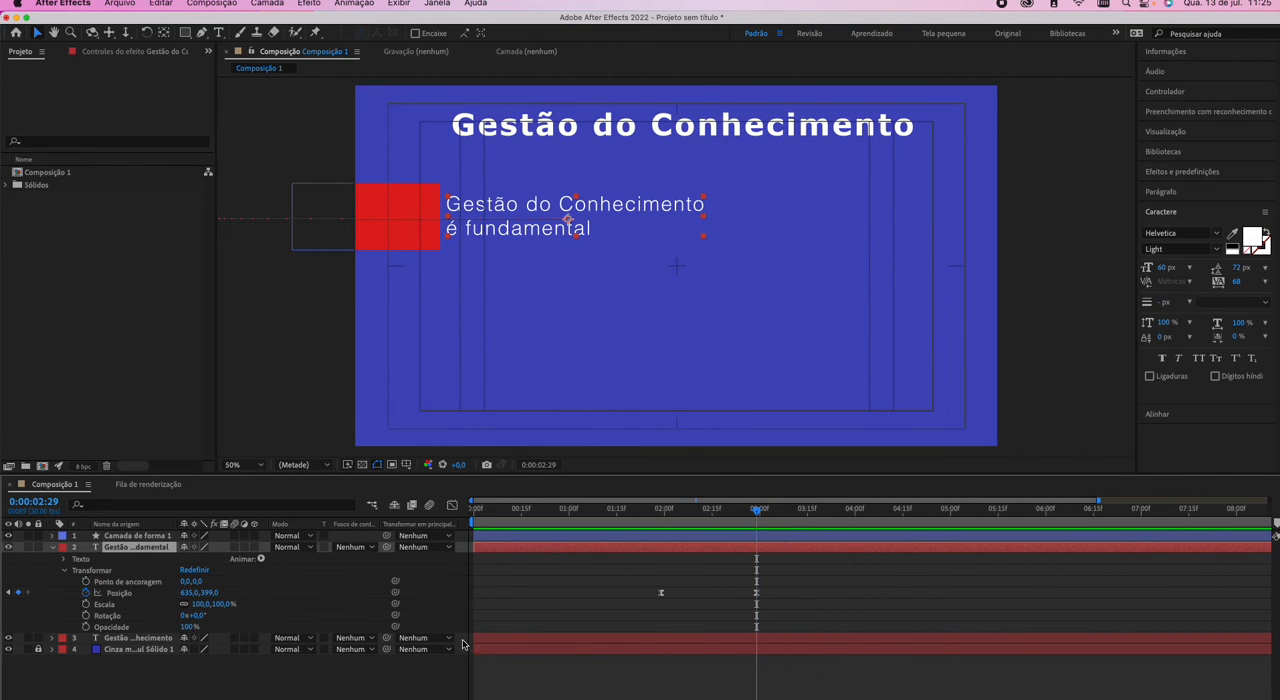
click(660, 512)
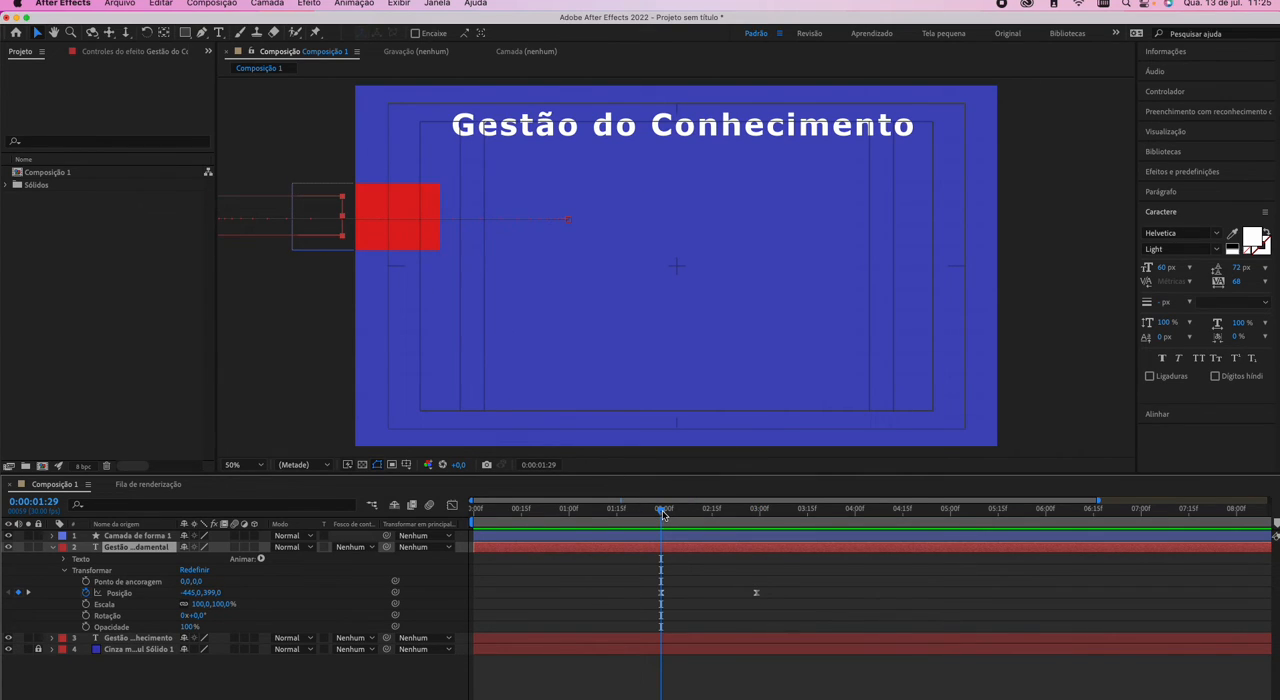
click(134, 537)
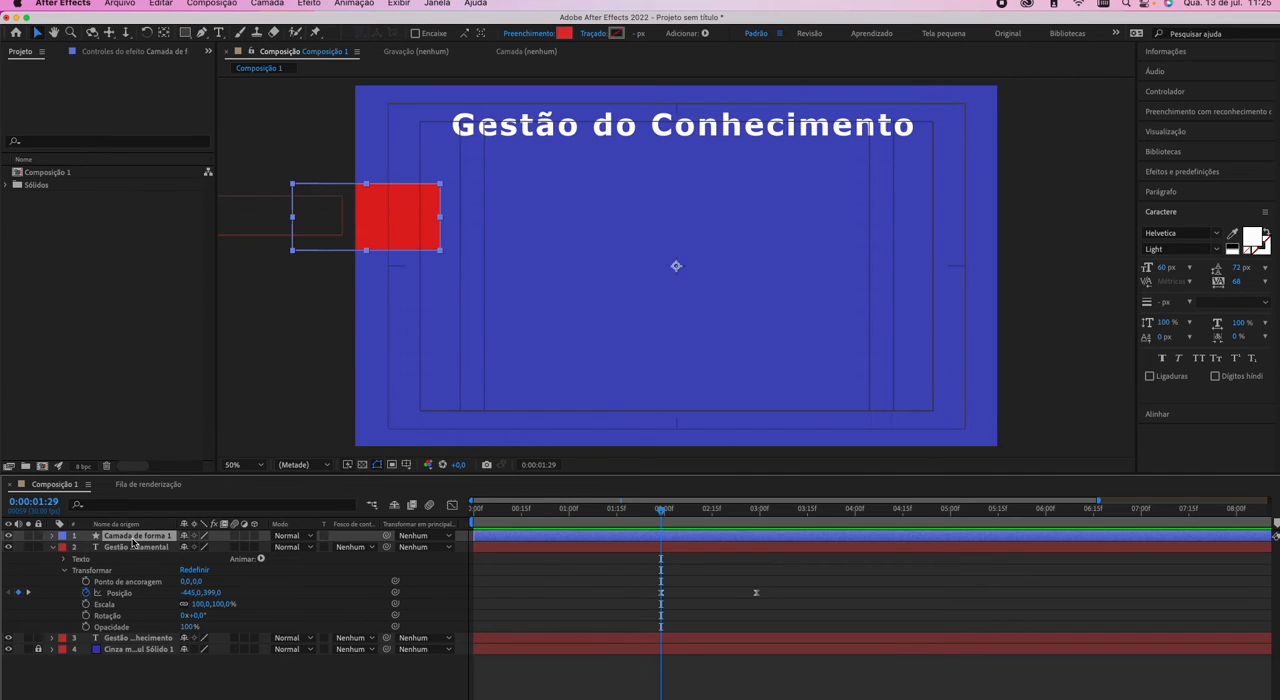
key(space)
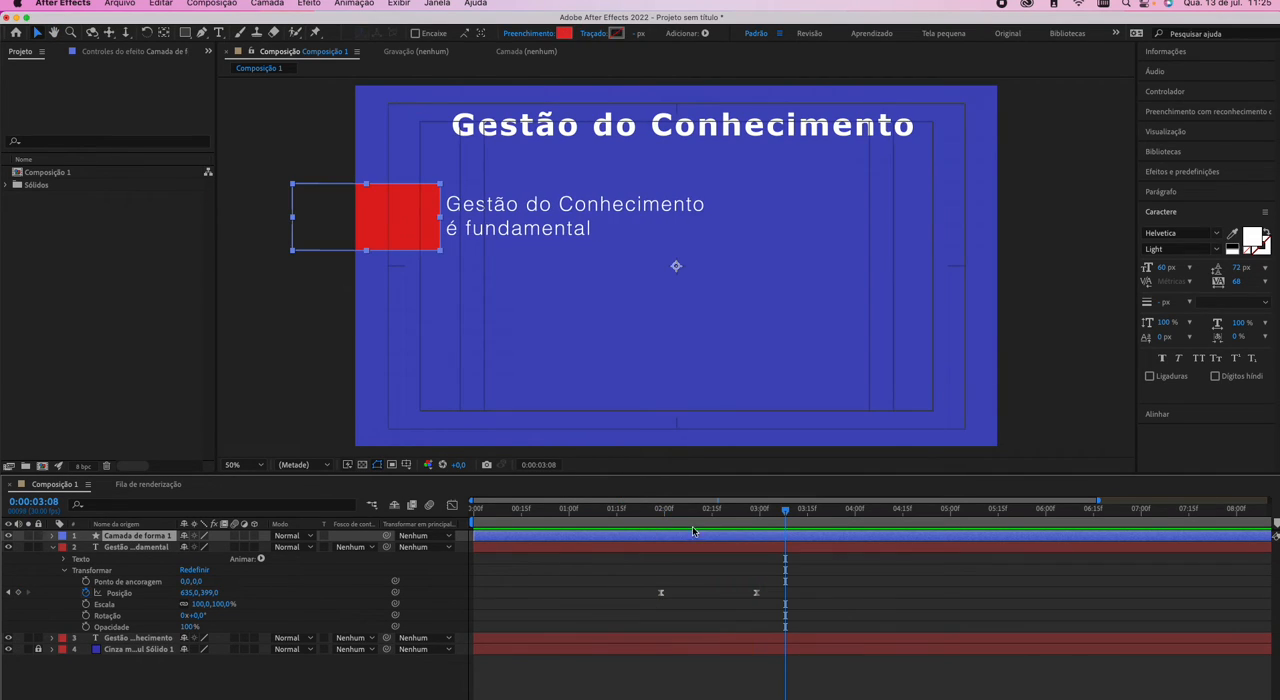
click(659, 519)
drag(660, 515, 662, 515)
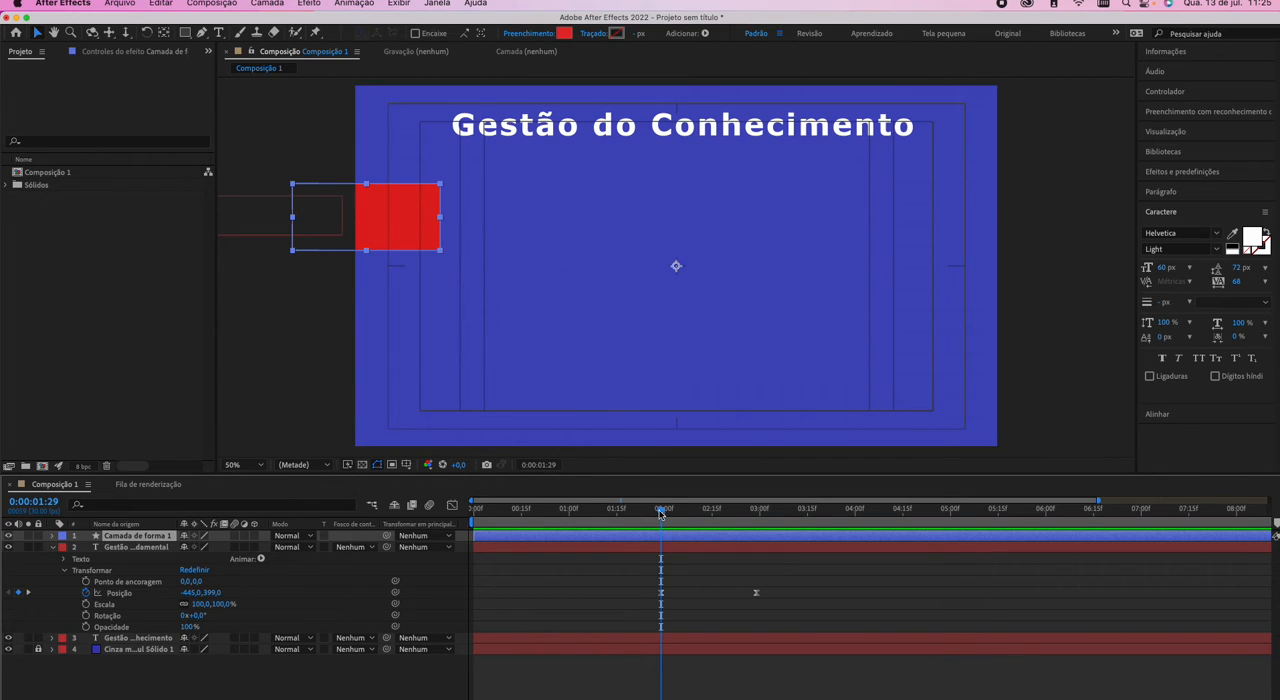
drag(660, 513, 661, 513)
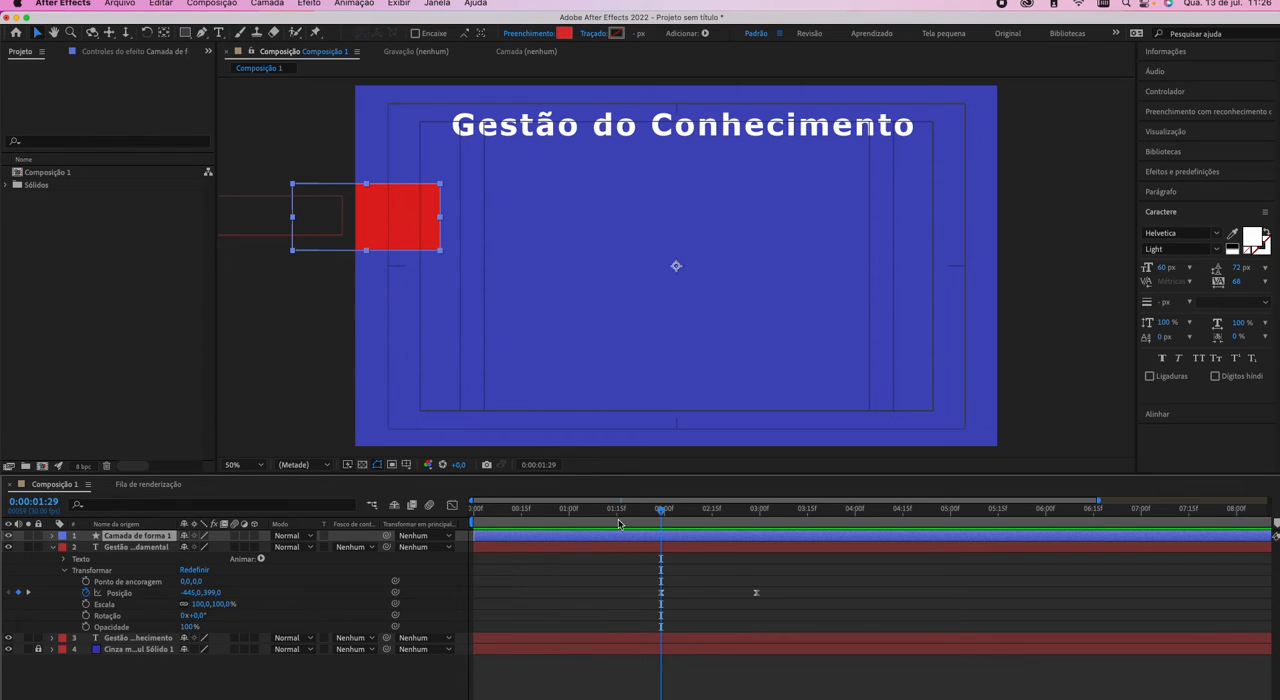
Set the paragraph layer's track matte to Fosco invertido de alfa "Camada de forma 1".
click(361, 549)
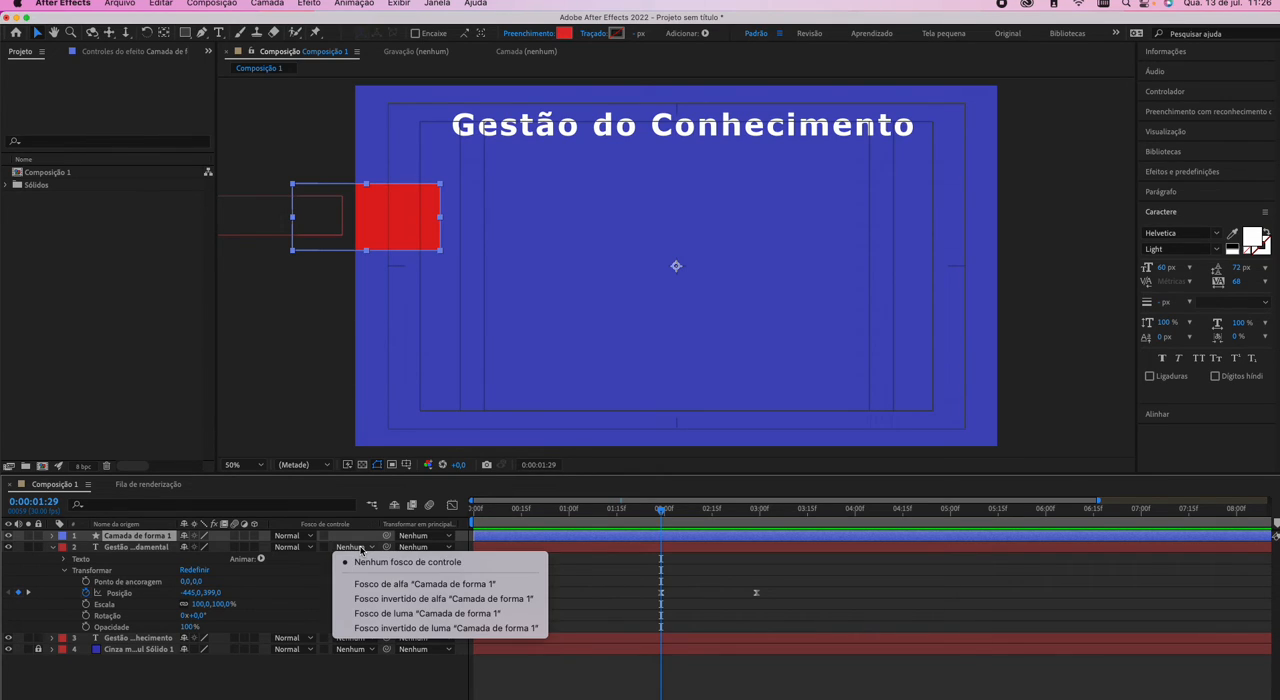
click(361, 549)
click(361, 549)
click(415, 599)
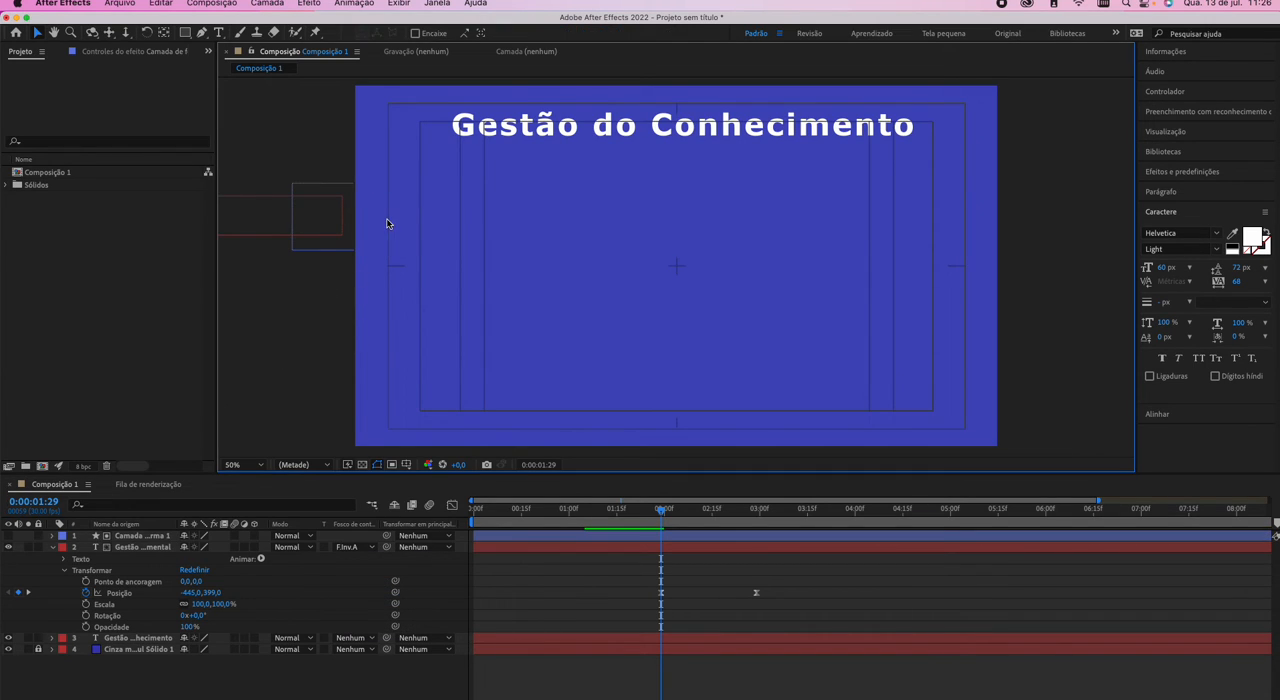
Examine the hidden matte rectangle's outline against the paragraph layer by selecting each in turn.
click(332, 225)
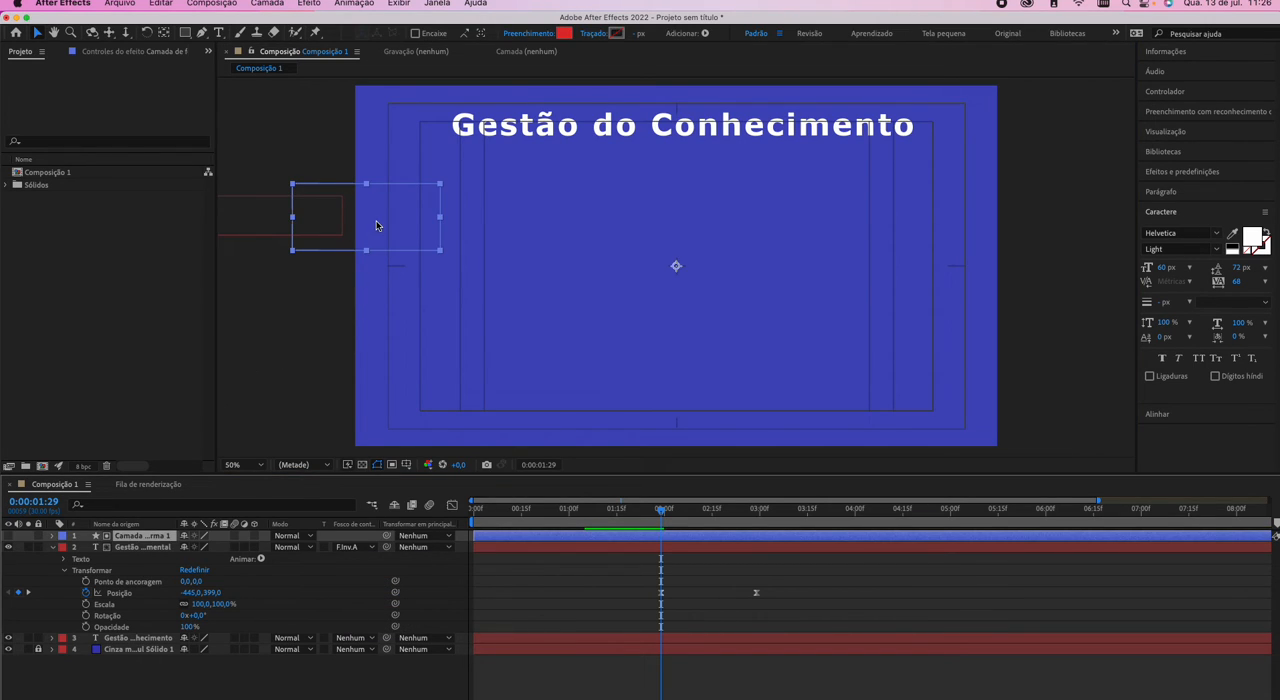
click(308, 357)
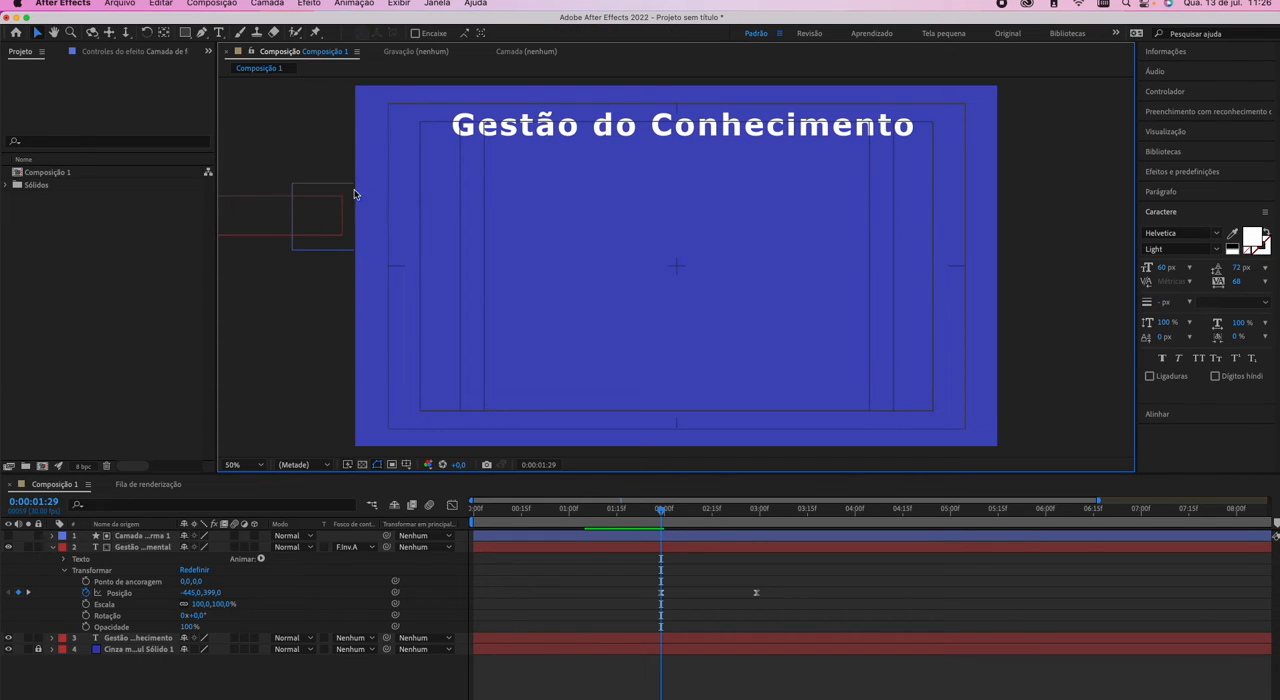
click(320, 228)
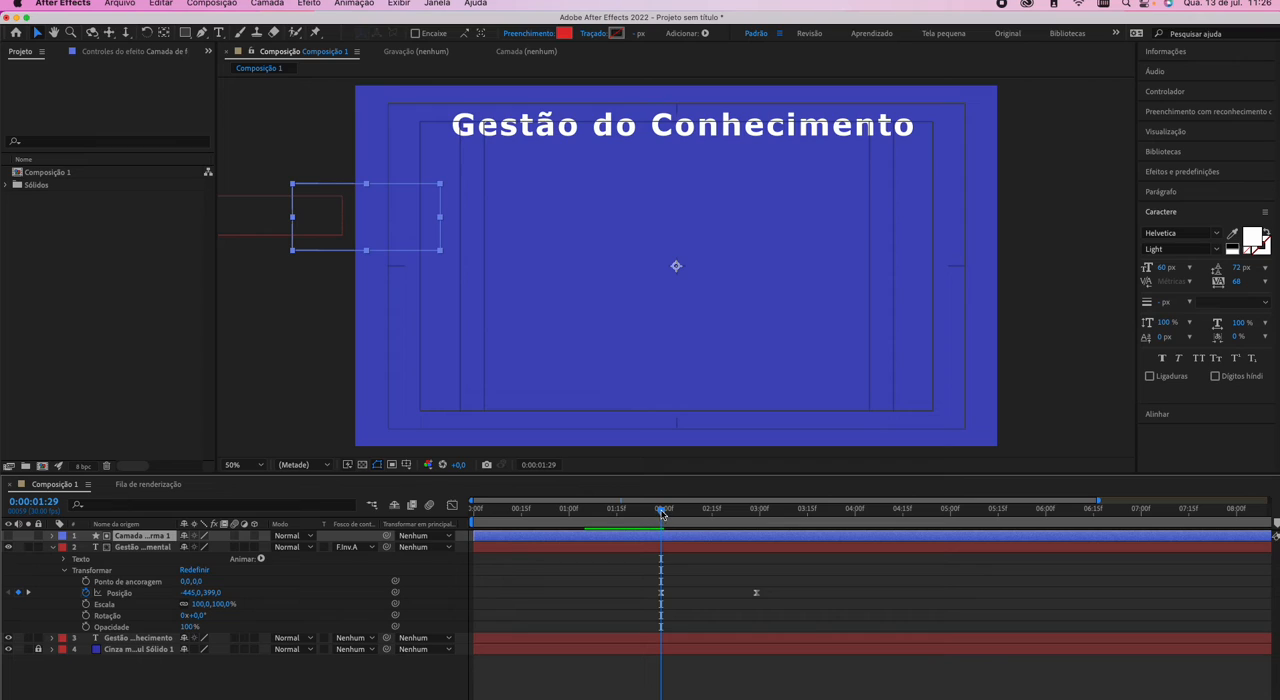
click(291, 310)
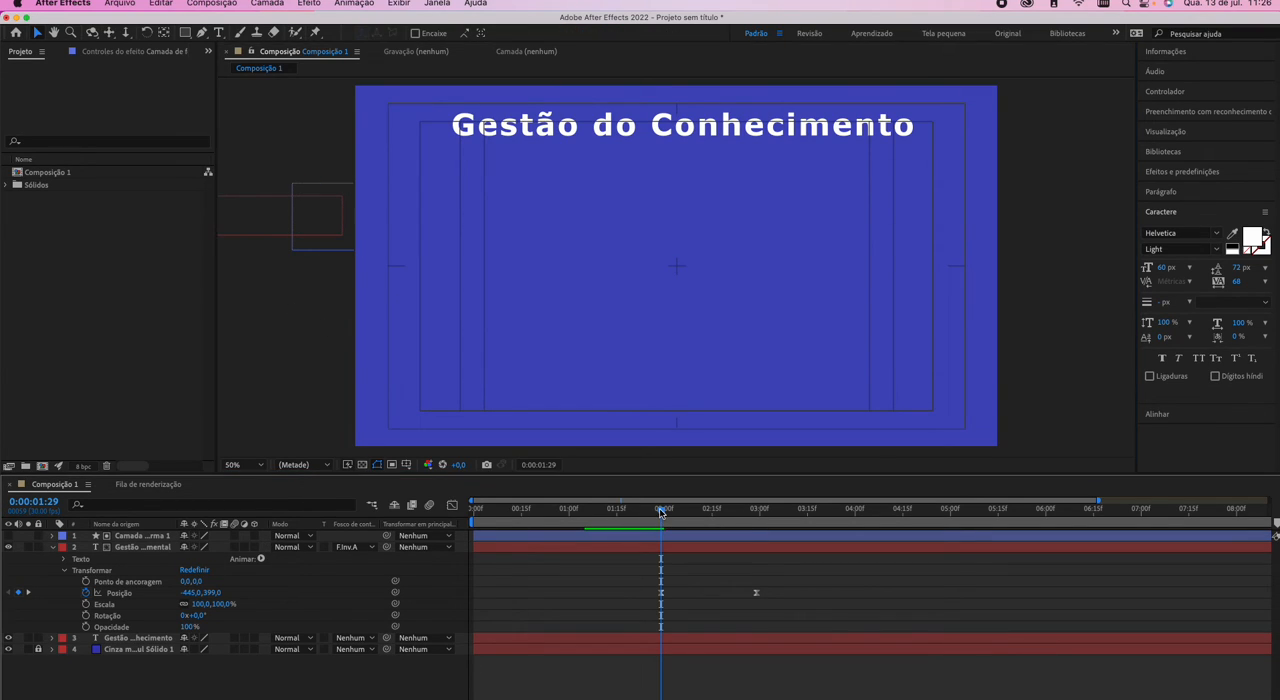
click(153, 539)
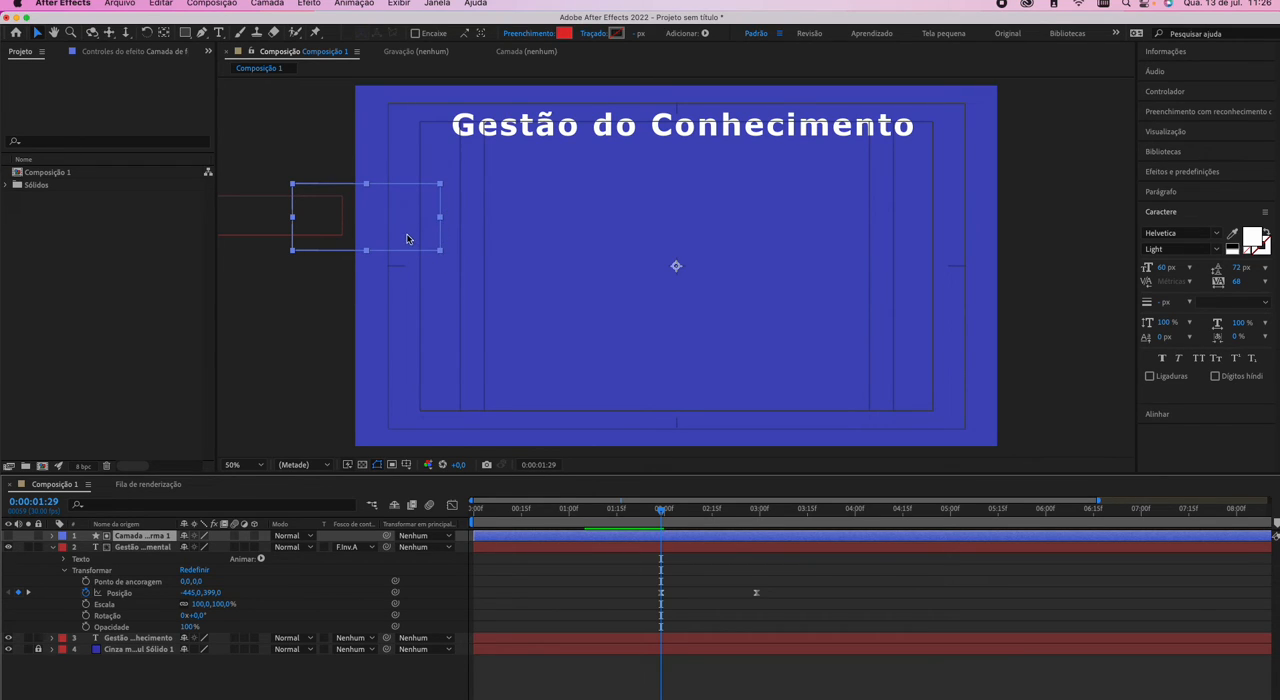
click(142, 547)
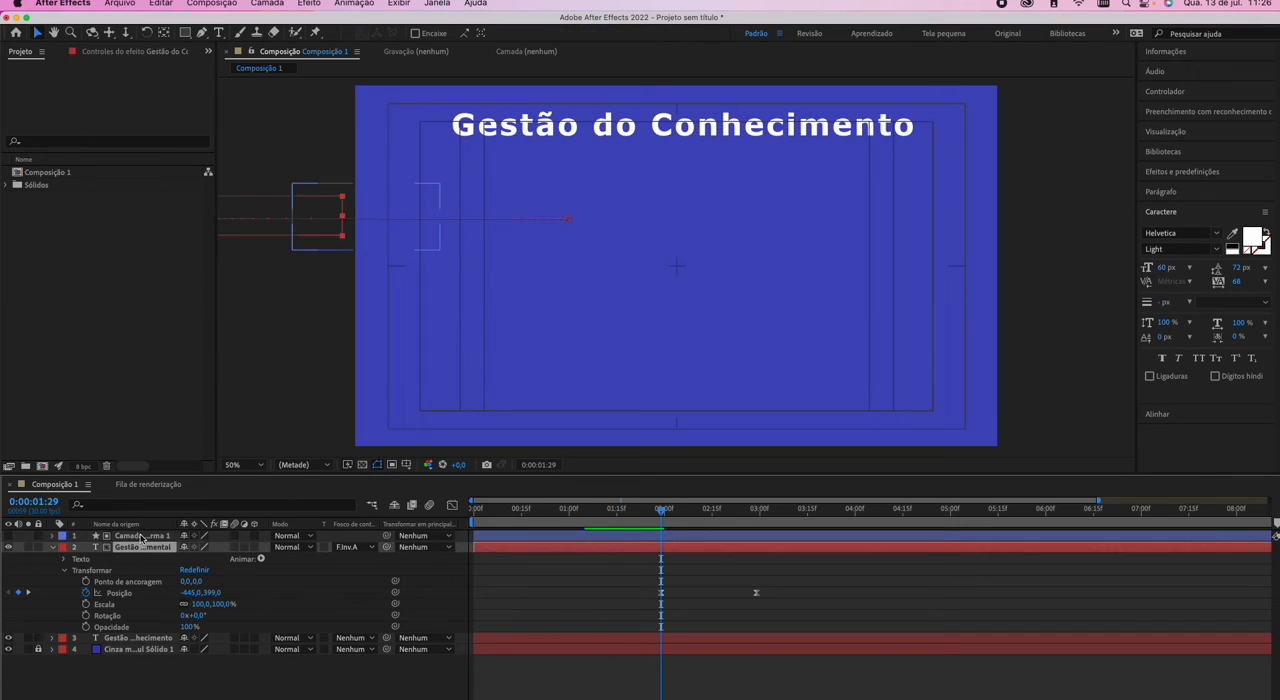
click(142, 537)
click(142, 547)
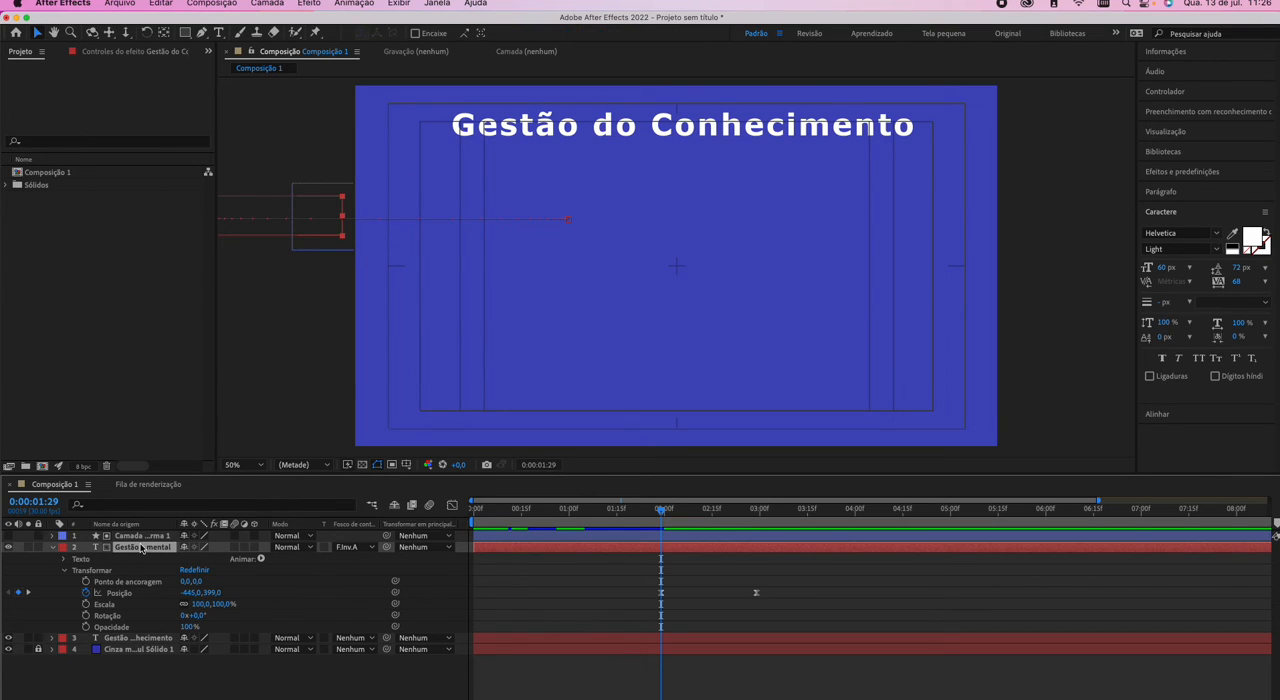
Select the matte rectangle's shape layer, check the paragraph's track matte options, and turn the shape layer's visibility on.
click(142, 537)
click(350, 547)
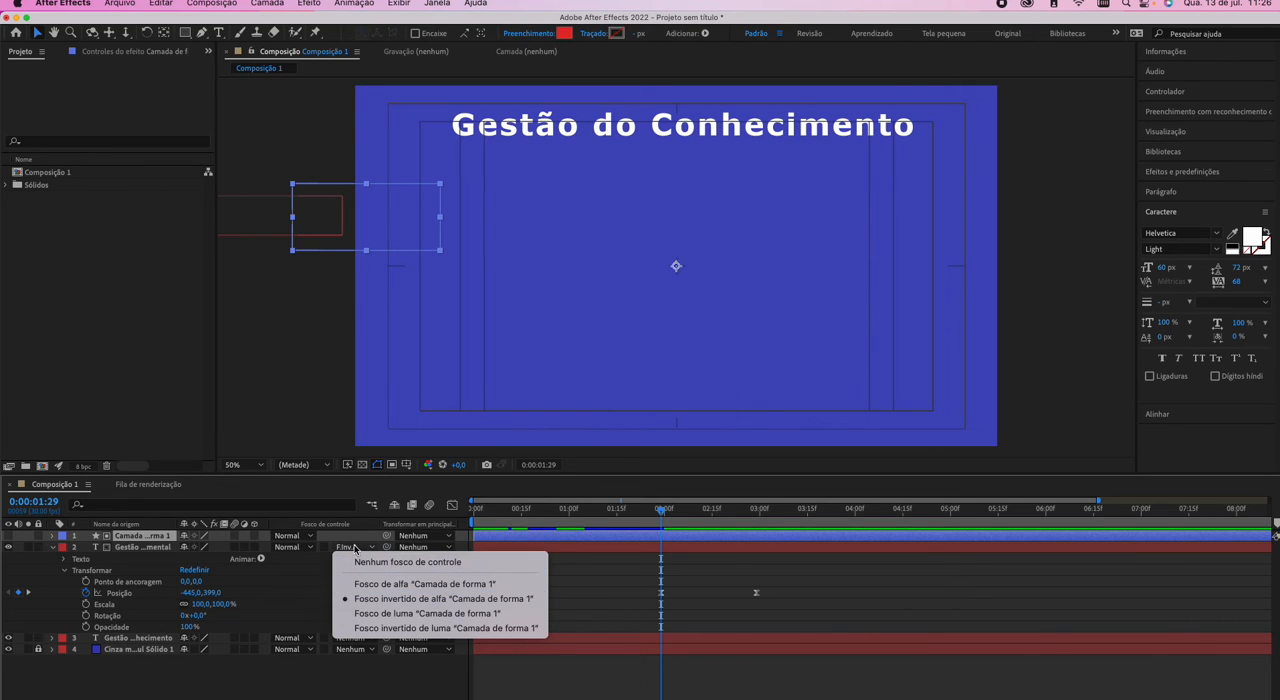
click(355, 547)
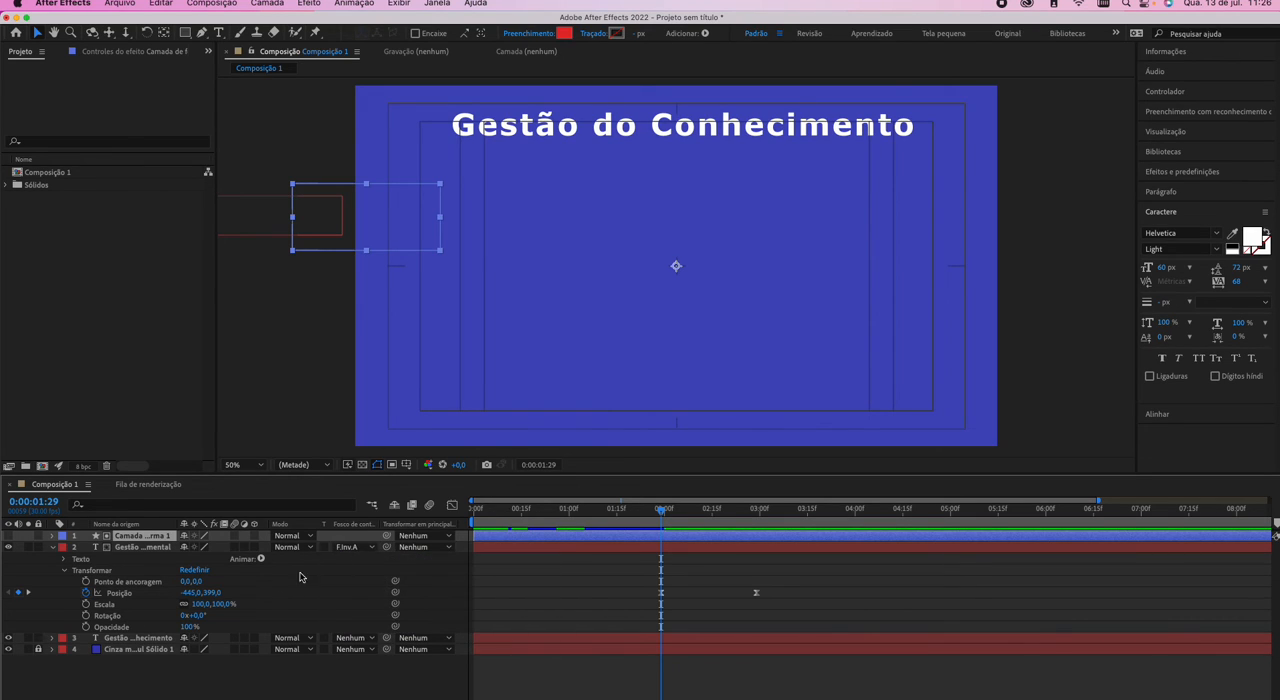
click(9, 536)
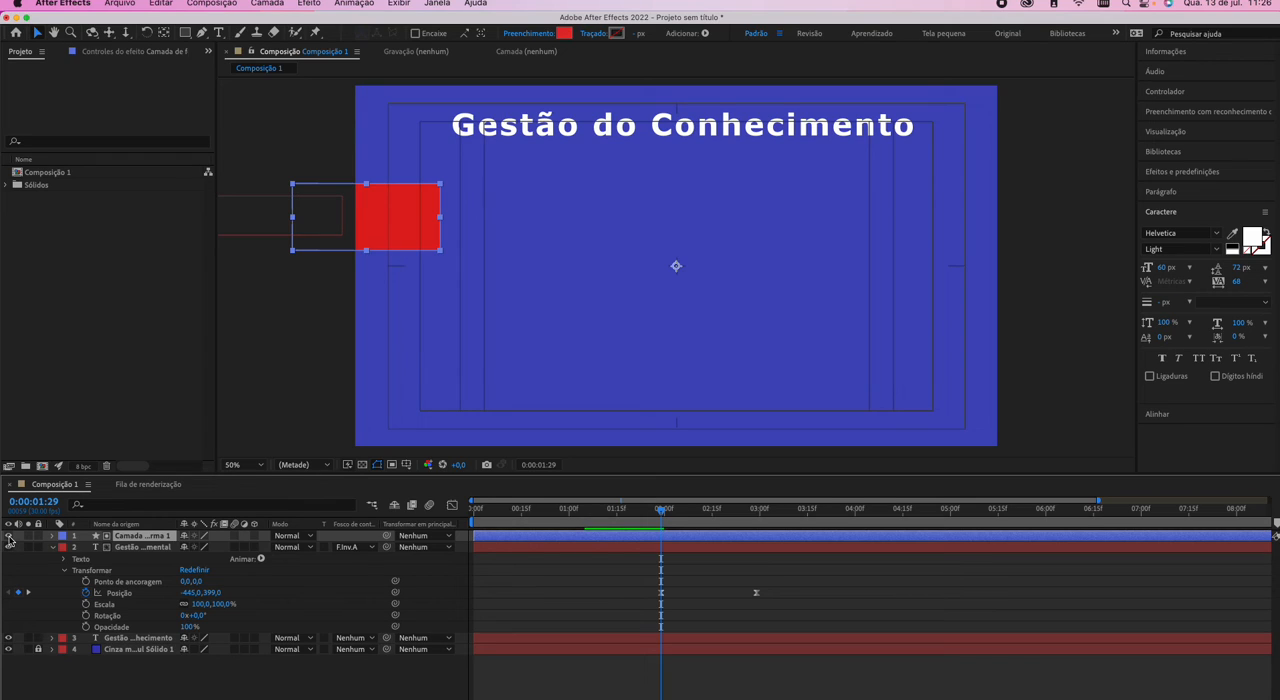
Hide the matte rectangle's shape layer and preview the paragraph's masked slide-in from around 0:00:01:29.
click(9, 537)
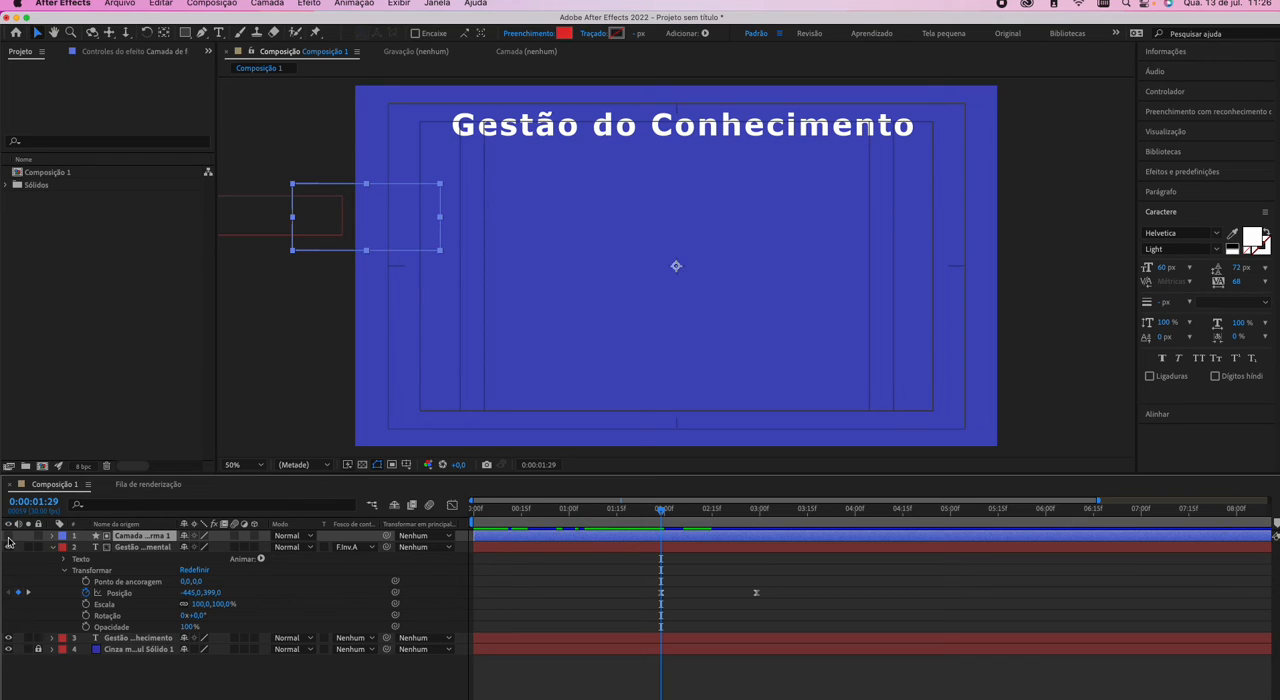
click(9, 537)
click(9, 537)
key(space)
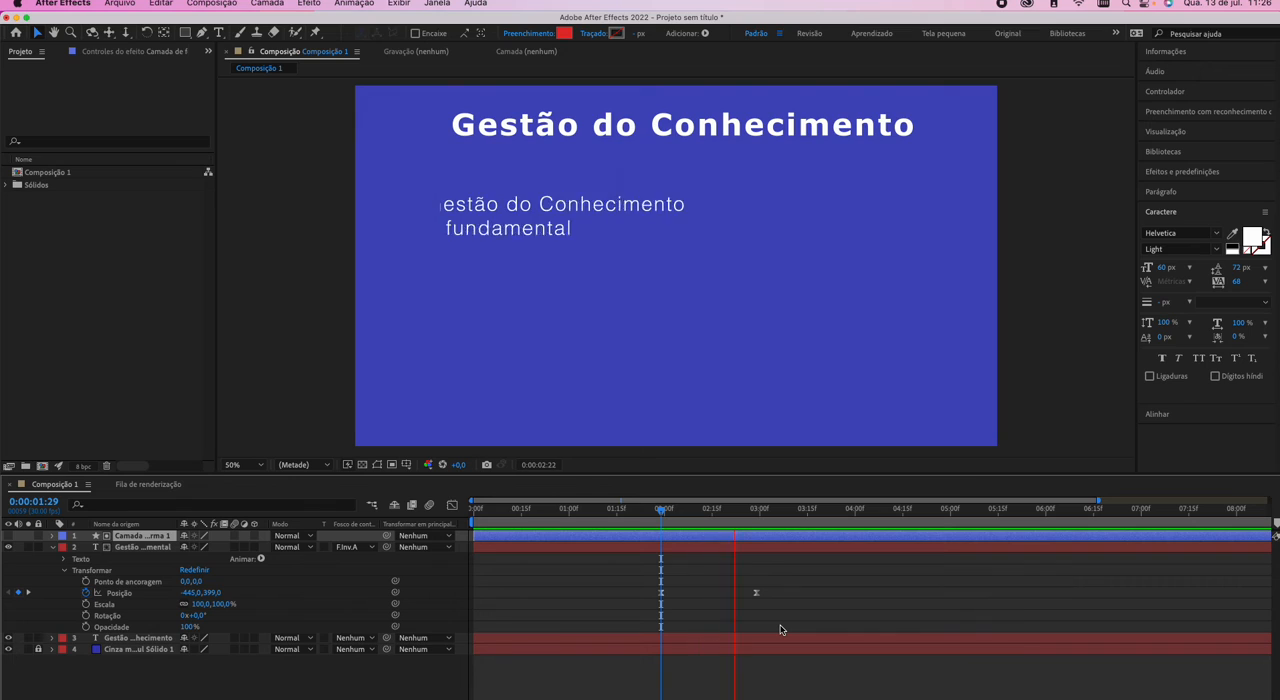
key(space)
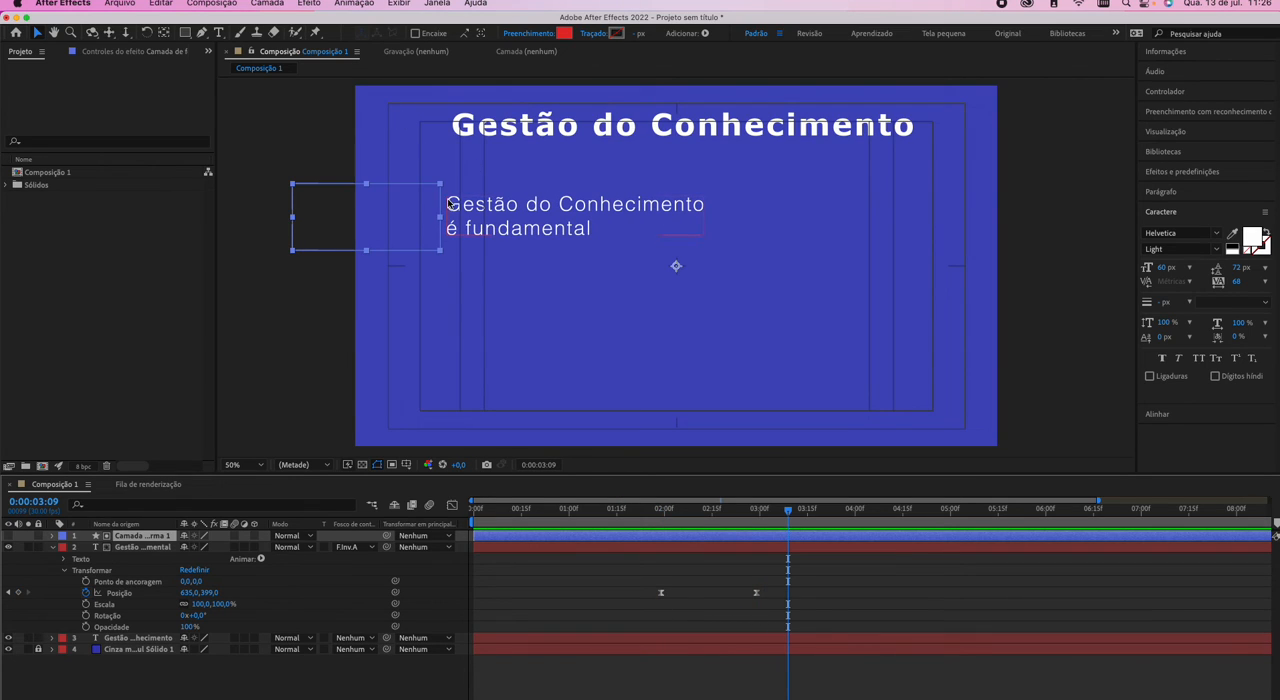
click(660, 521)
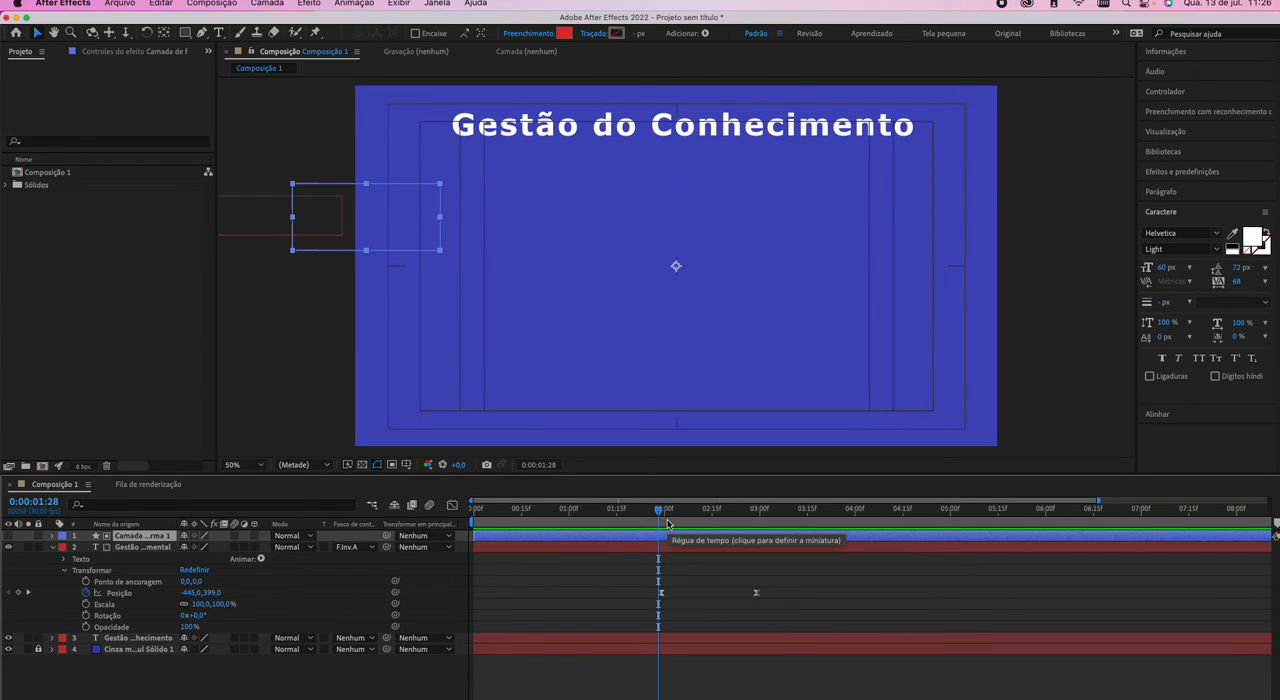
key(space)
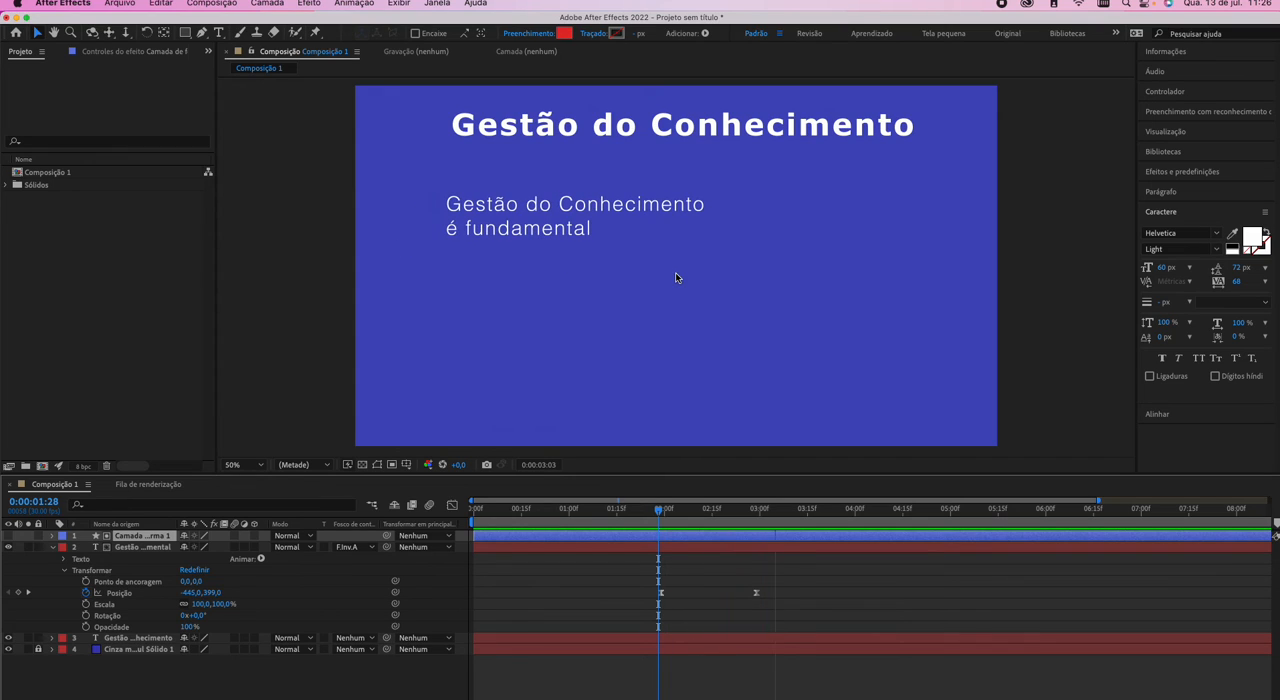
key(space)
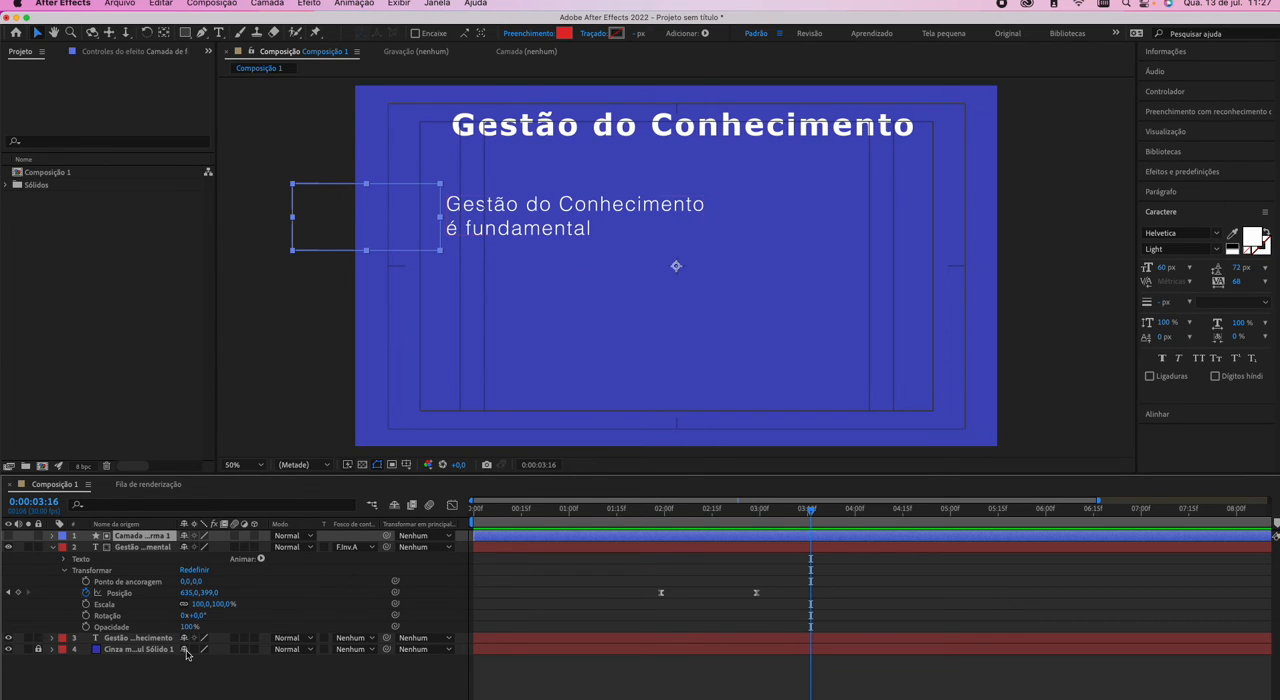
Scale the paragraph layer to 70% and set its position at the 0:00:02:29 keyframe to 530,399.
drag(214, 604, 190, 607)
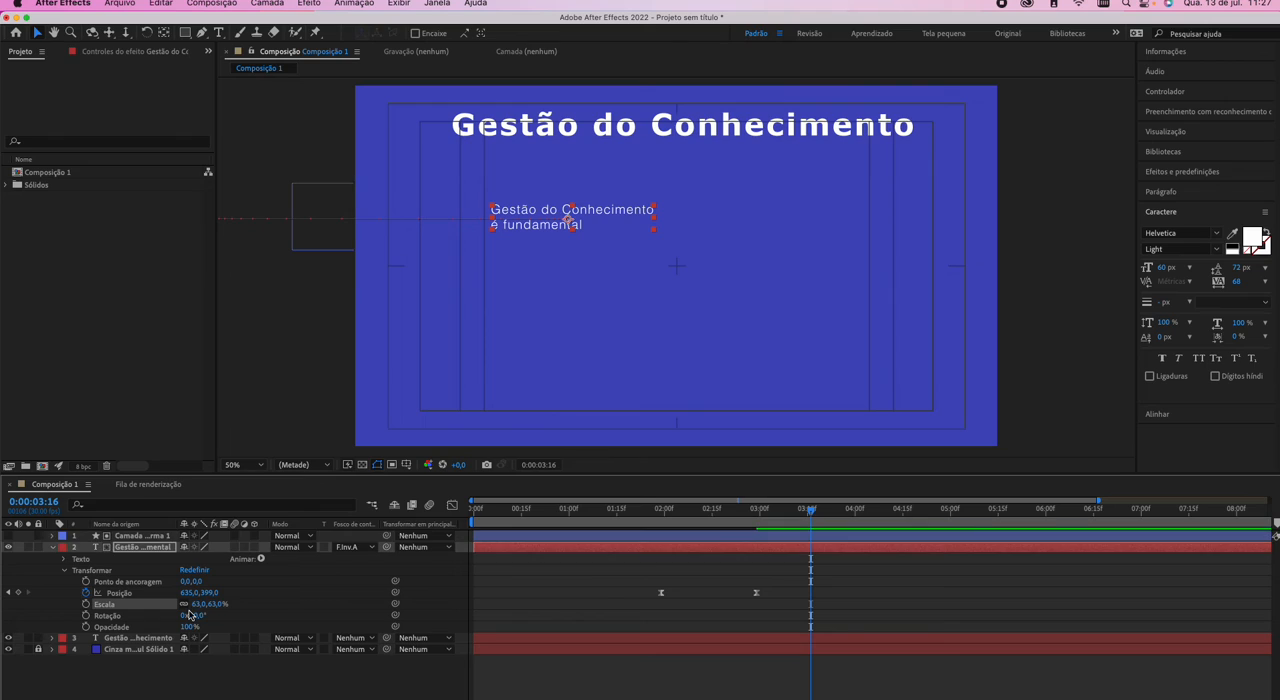
click(10, 594)
drag(196, 606, 171, 606)
key(super+z)
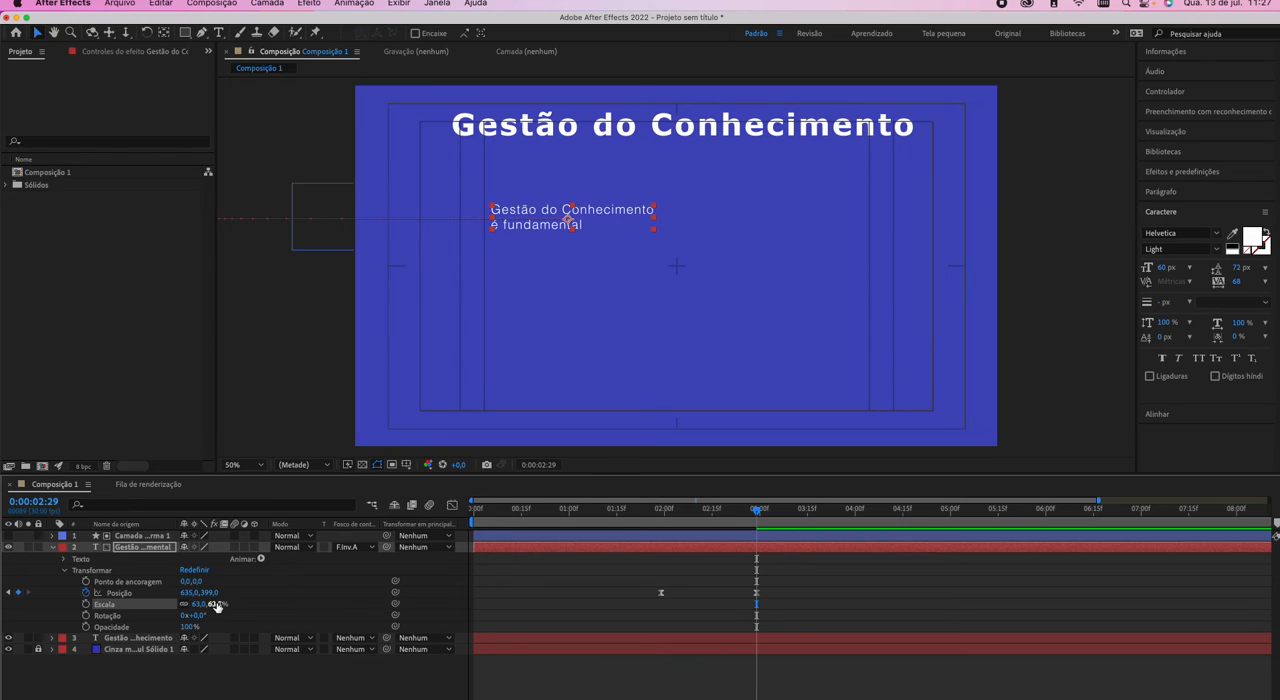
click(216, 606)
text(70)
key(Tab)
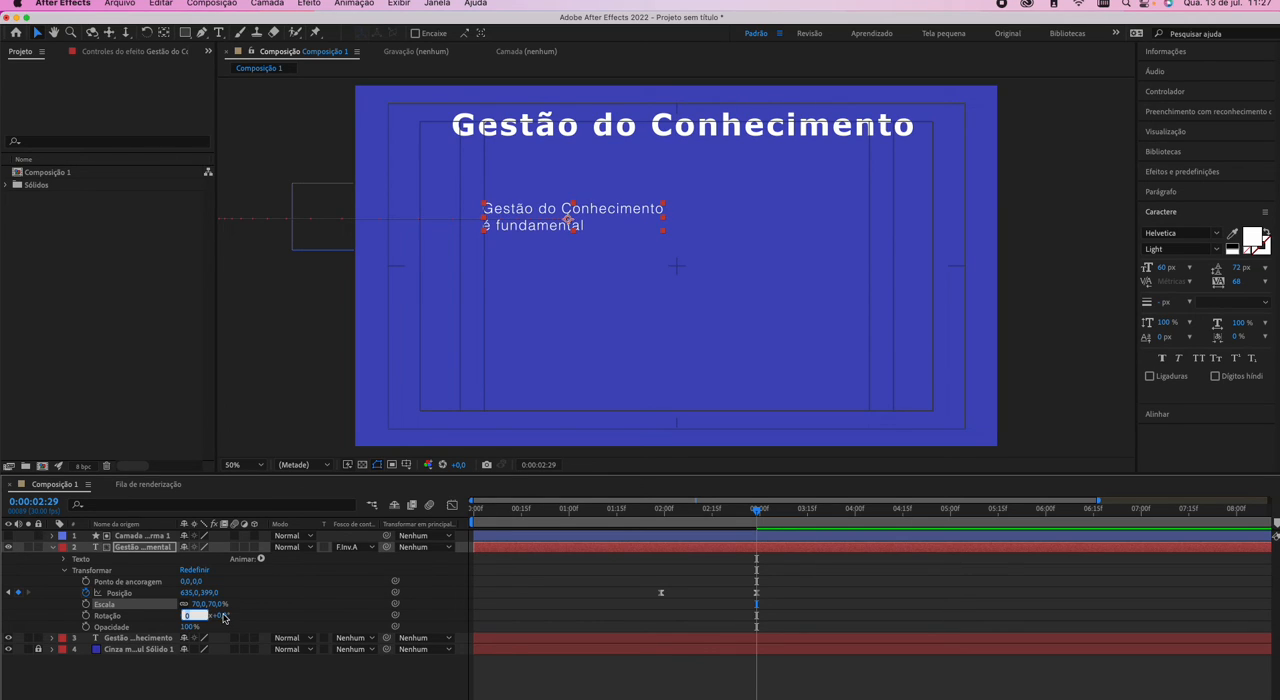
drag(187, 593, 128, 599)
click(820, 594)
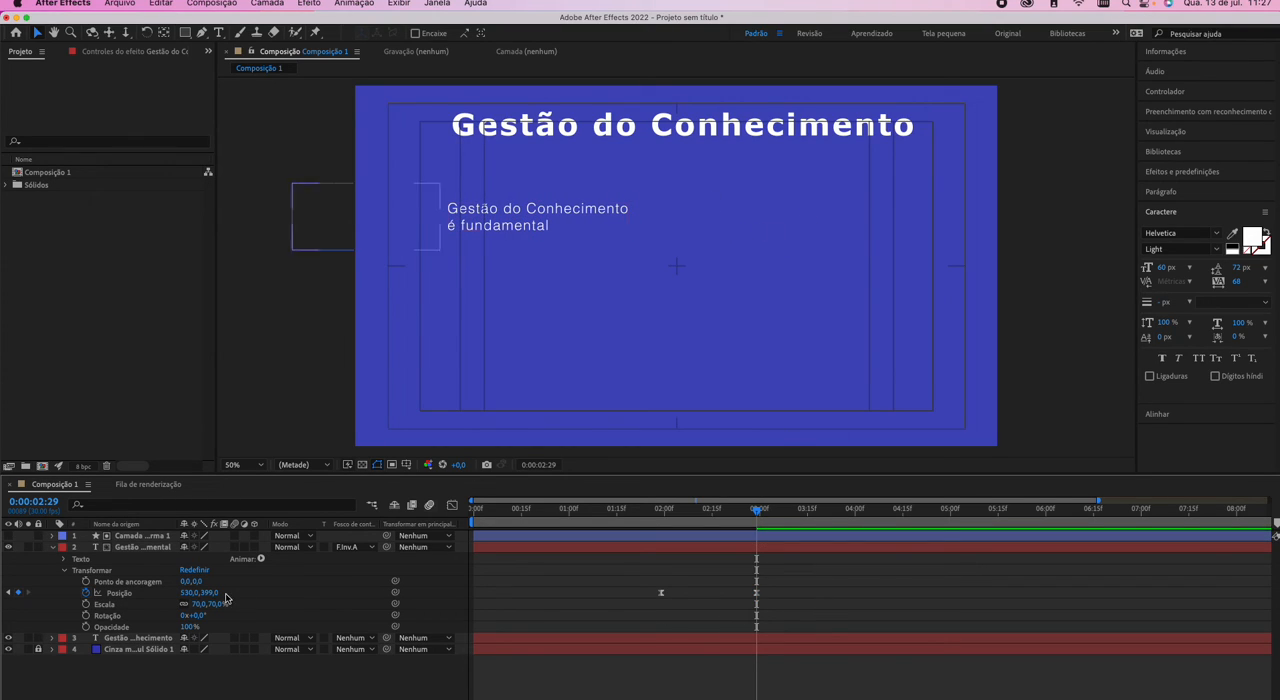
Duplicate the paragraph layer and move the copy above the matte shape layer.
click(144, 548)
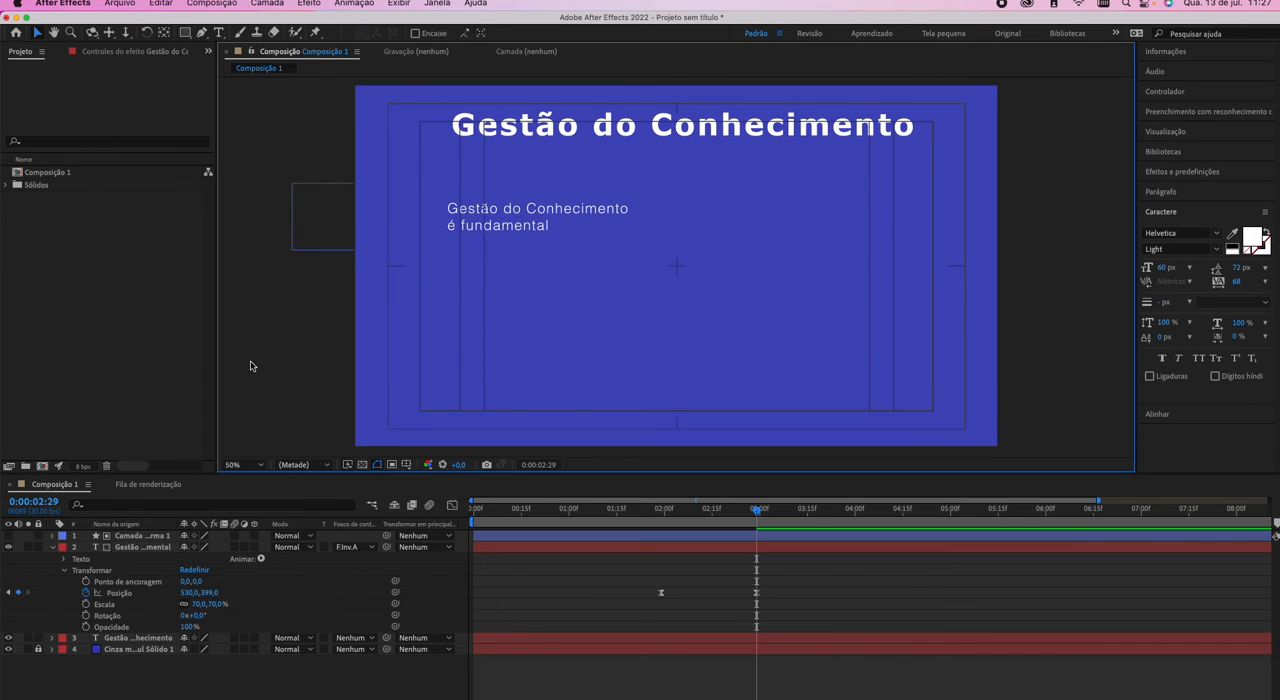
key(super+d)
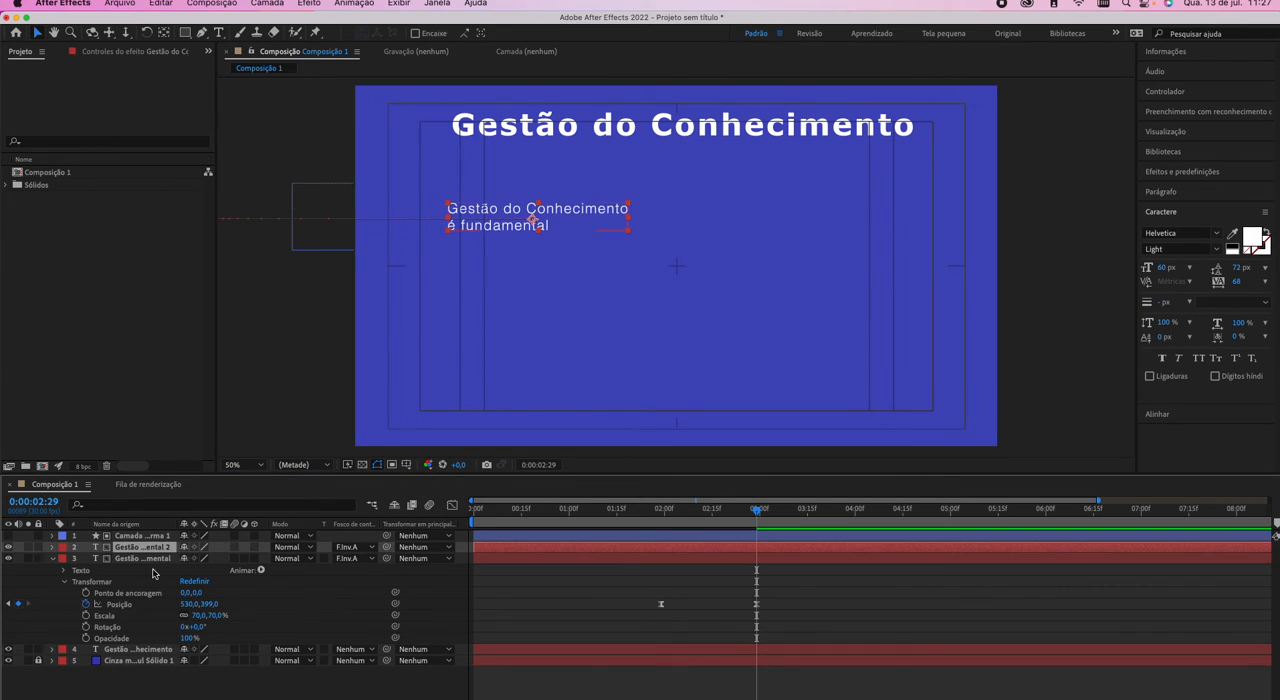
drag(152, 542, 150, 530)
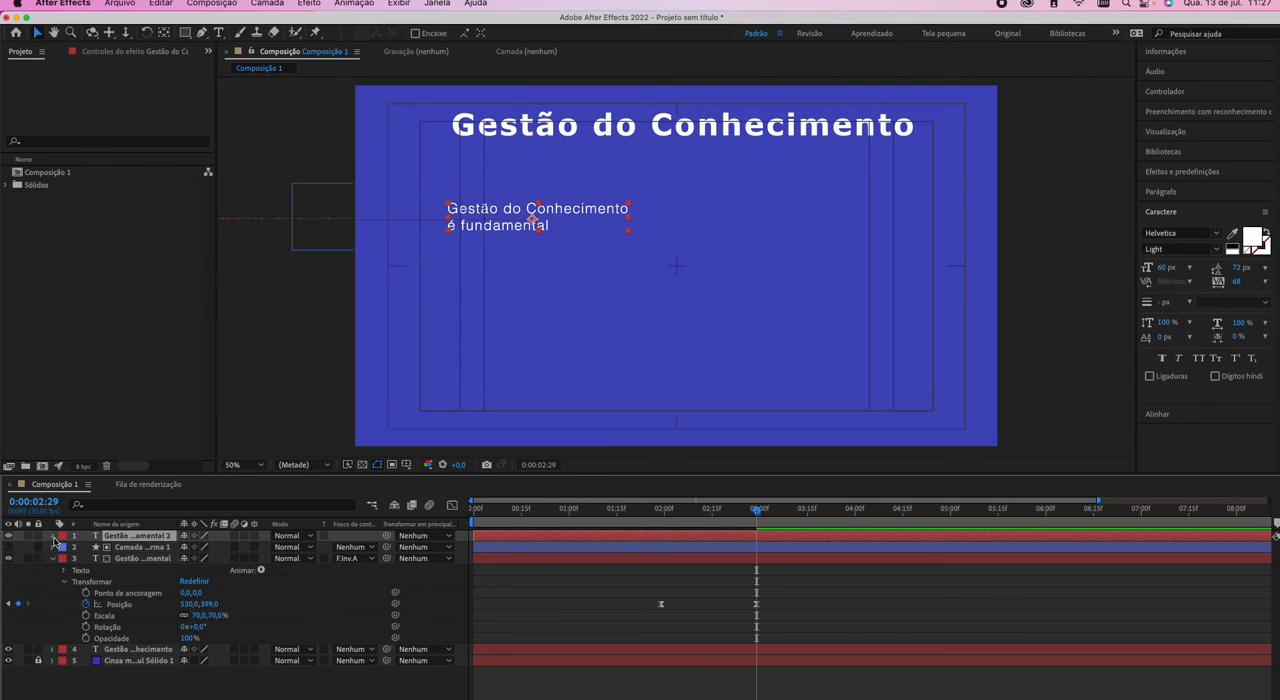
Shift both position keyframes of the duplicate paragraph together, from 388,399 at 0:00:01:29 to 1363,399 at 0:00:02:29.
click(53, 536)
click(61, 560)
drag(545, 566, 799, 615)
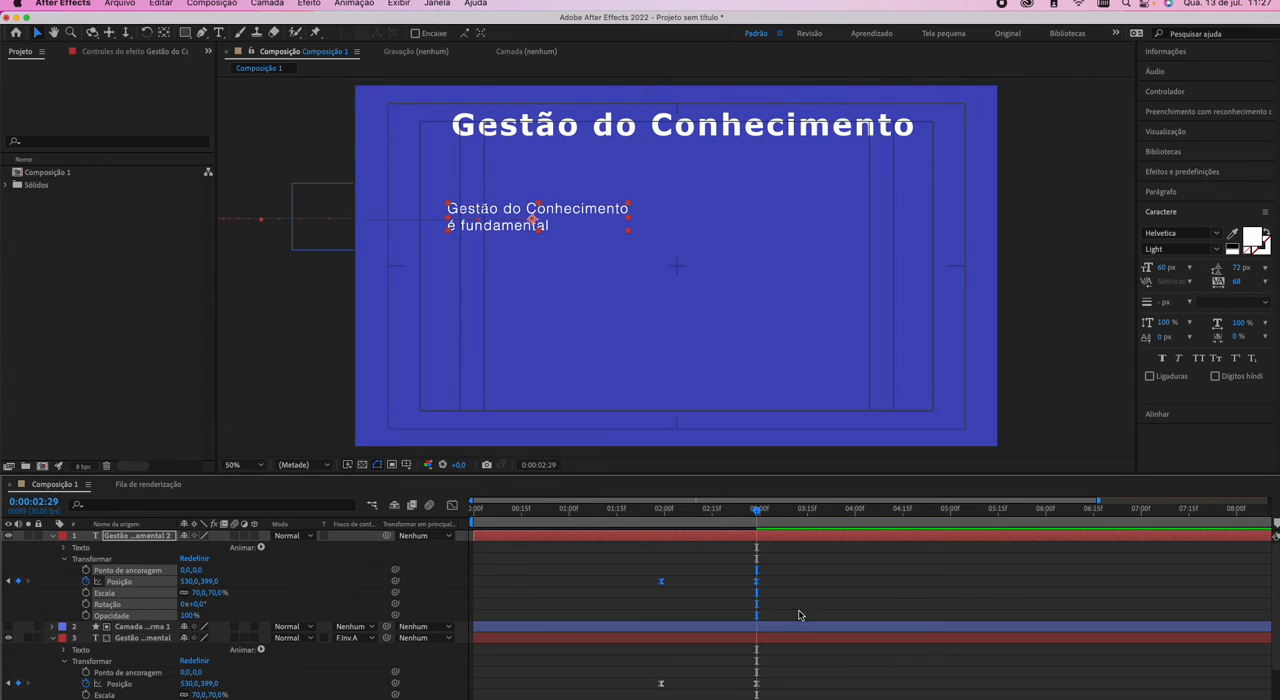
click(9, 581)
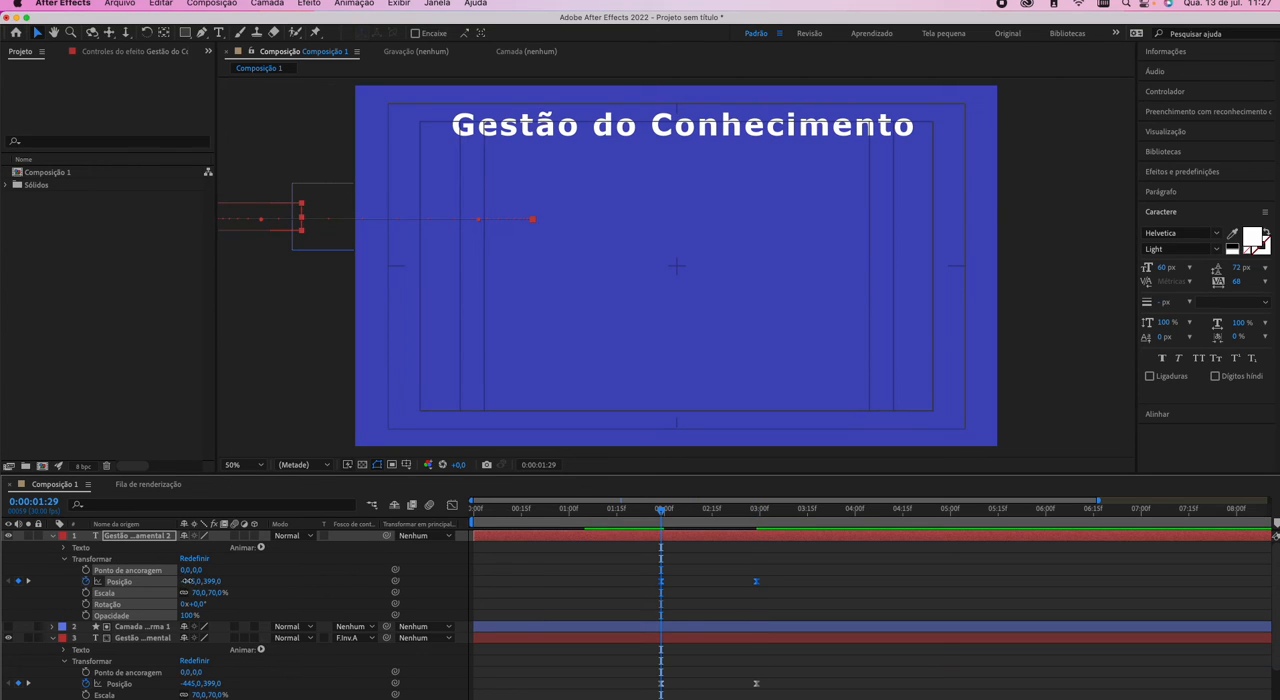
drag(187, 581, 33, 582)
click(28, 583)
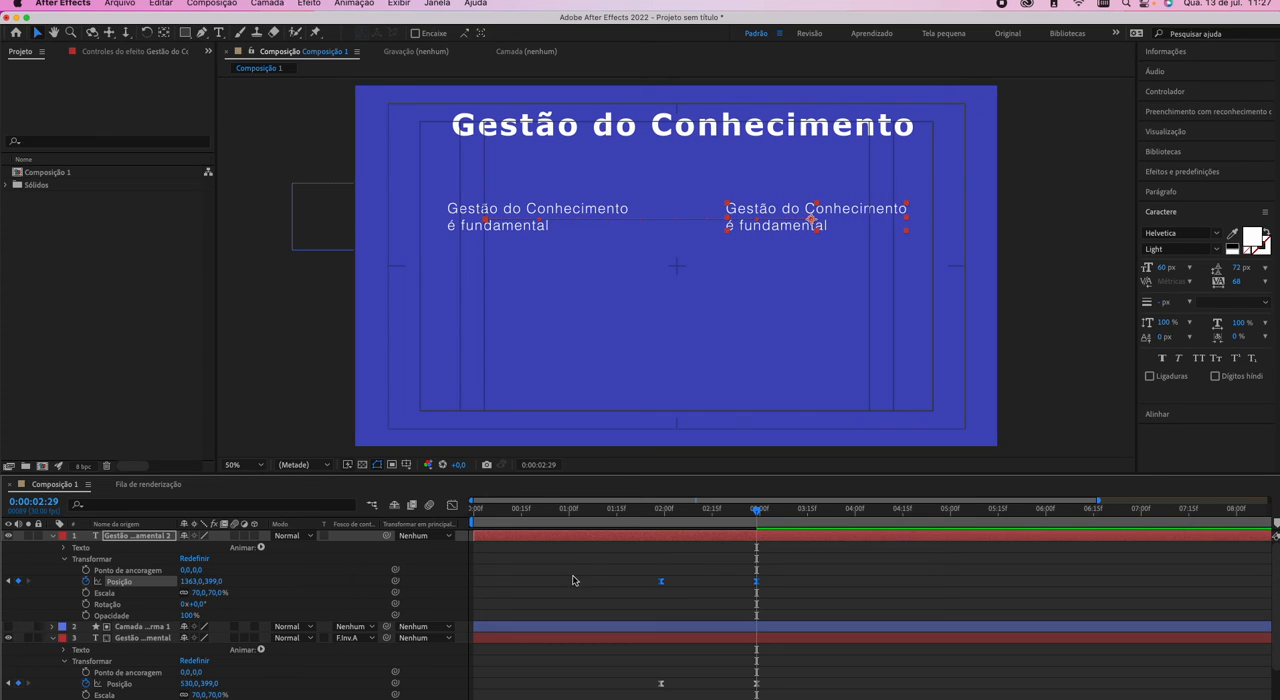
Preview both paragraphs sliding in from 0:00:01:29 and stop at 0:00:03:14.
click(661, 516)
key(space)
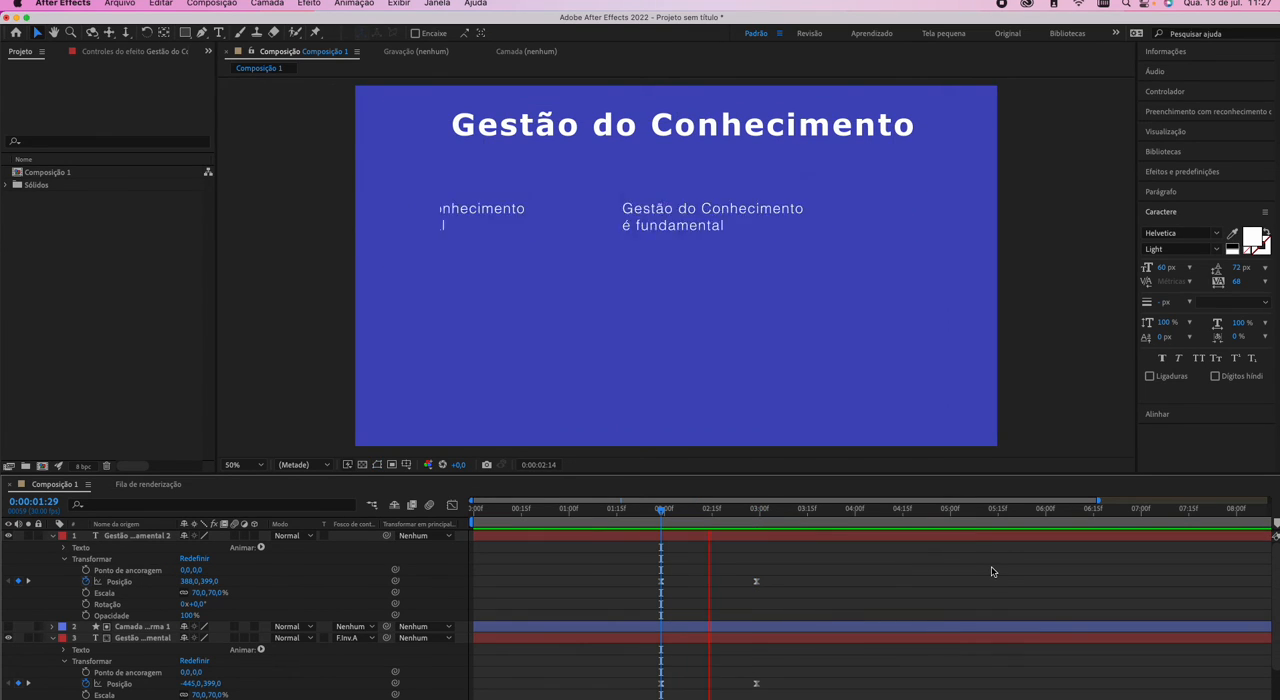
key(space)
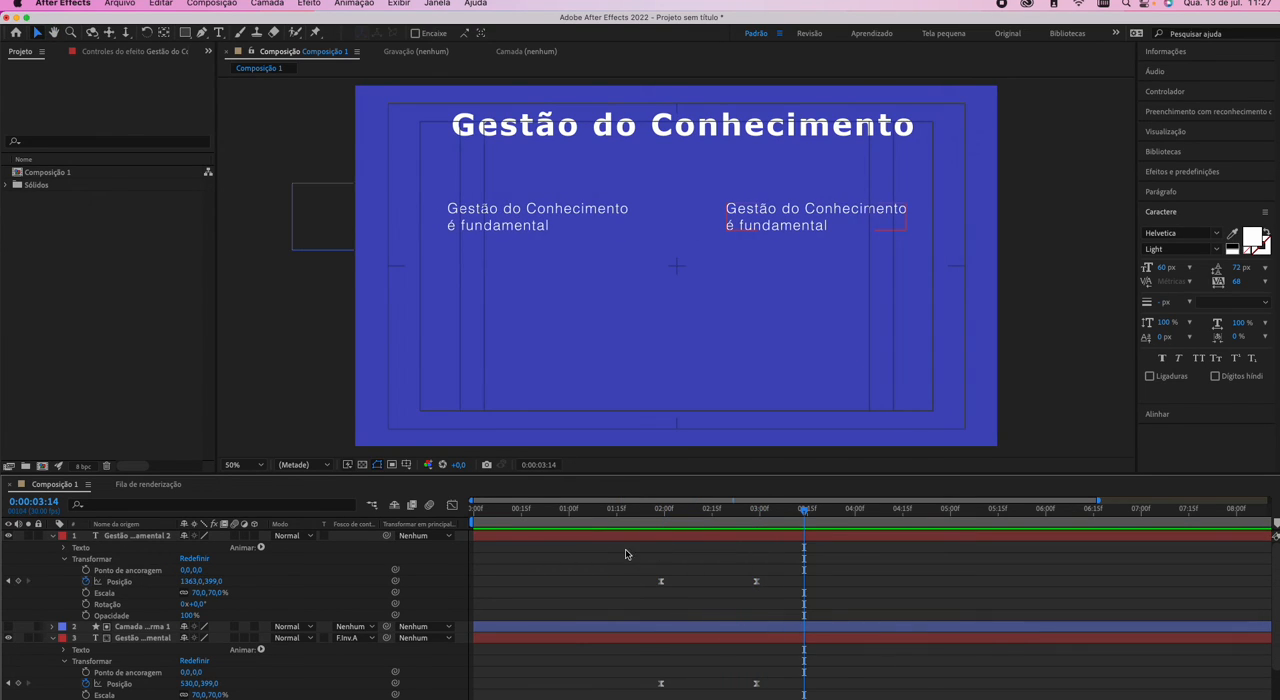
Move the duplicate paragraph's two position keyframes so that its slide-in starts at 0:00:03:14.
drag(625, 558, 784, 590)
drag(660, 582, 807, 584)
click(863, 618)
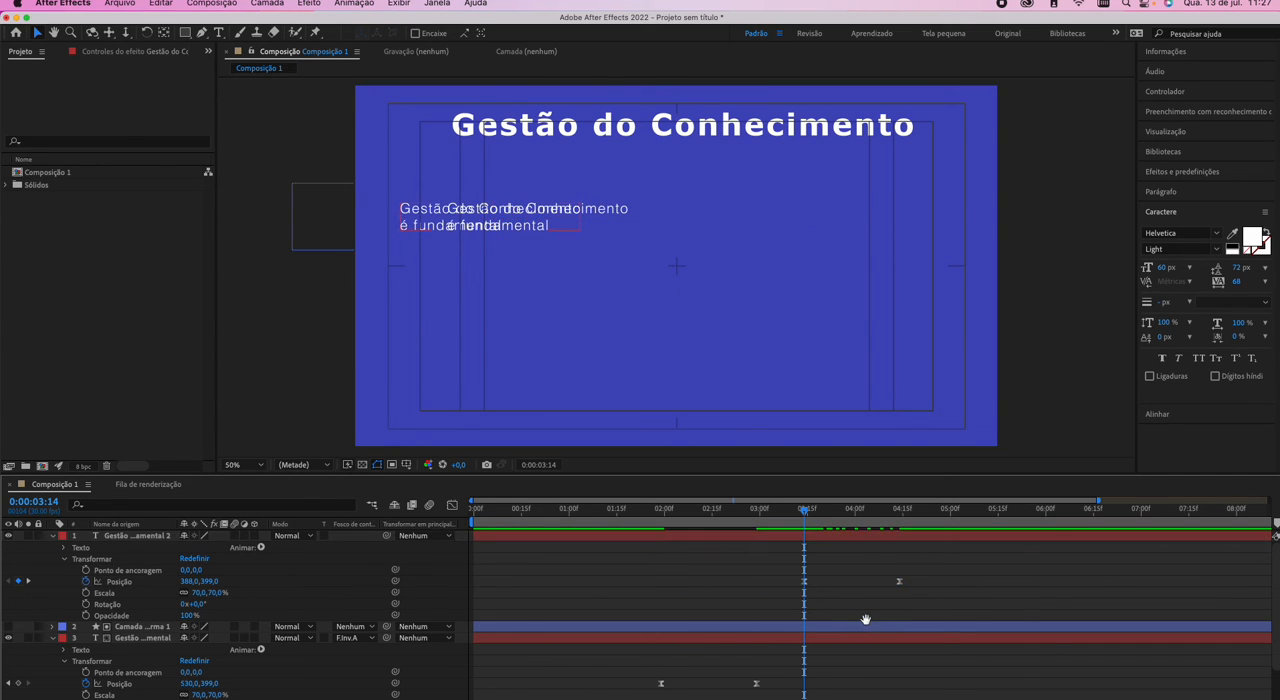
Preview the duplicate paragraph's delayed slide-in from 0:00:03:14 twice.
key(space)
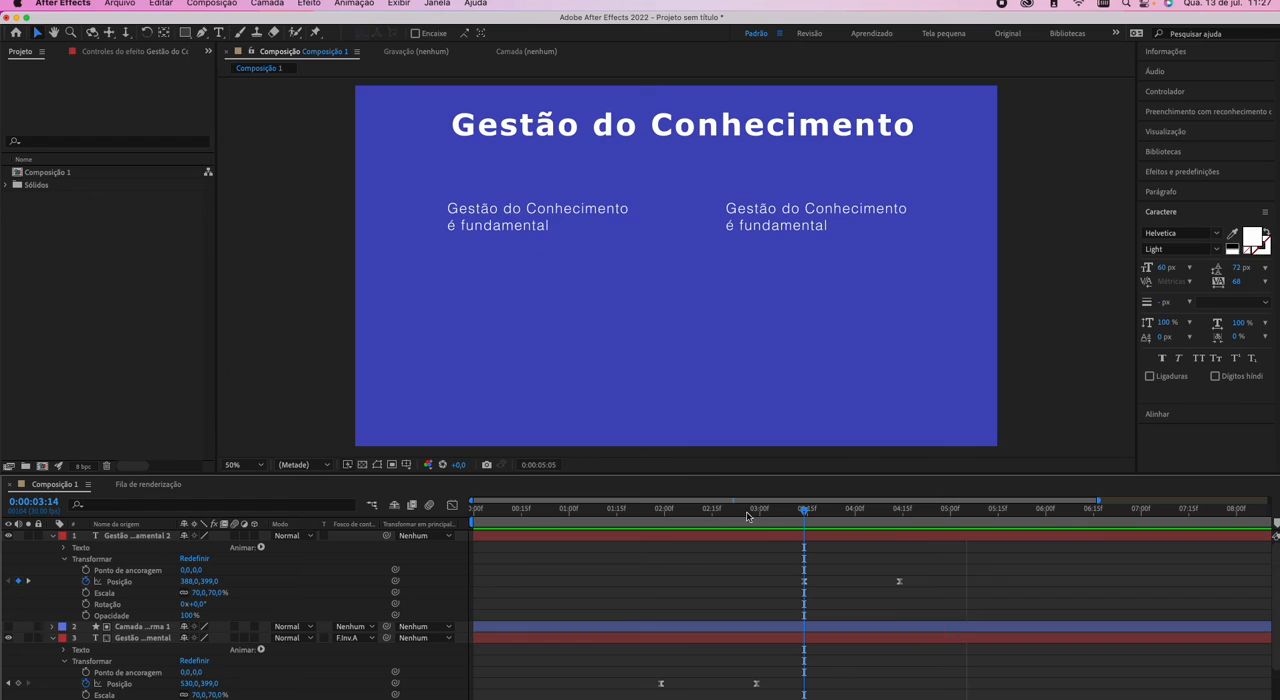
click(791, 512)
drag(792, 513, 804, 517)
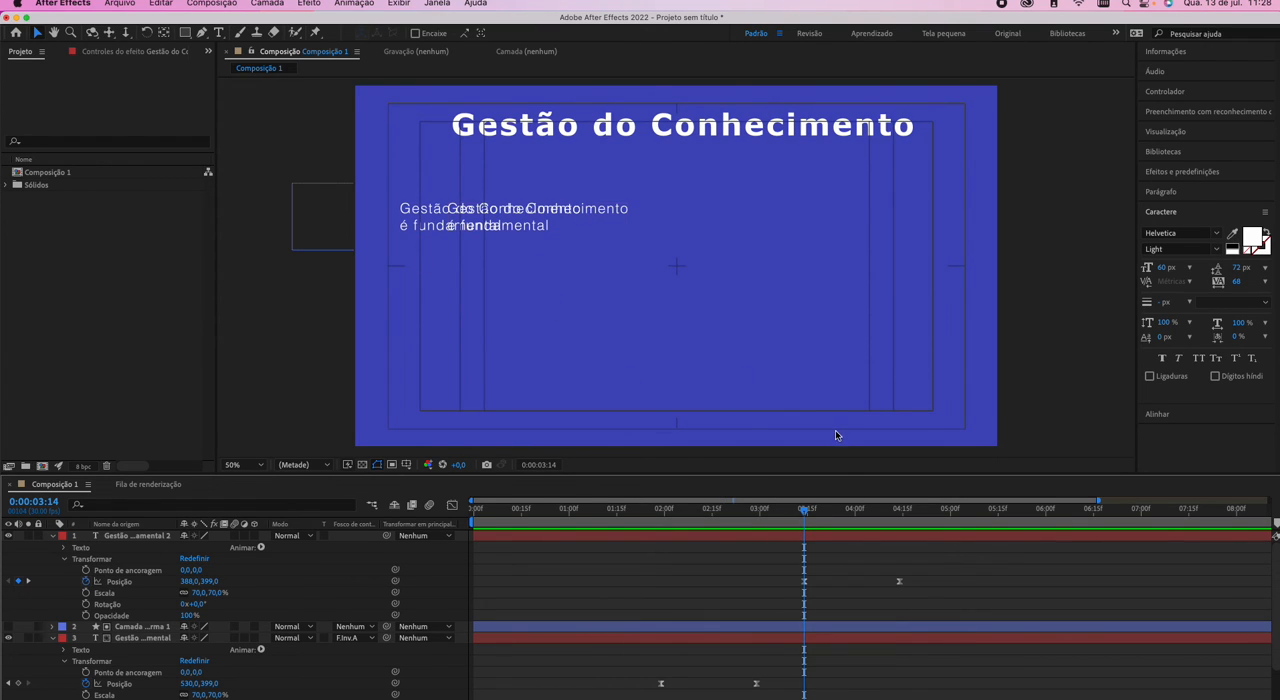
key(space)
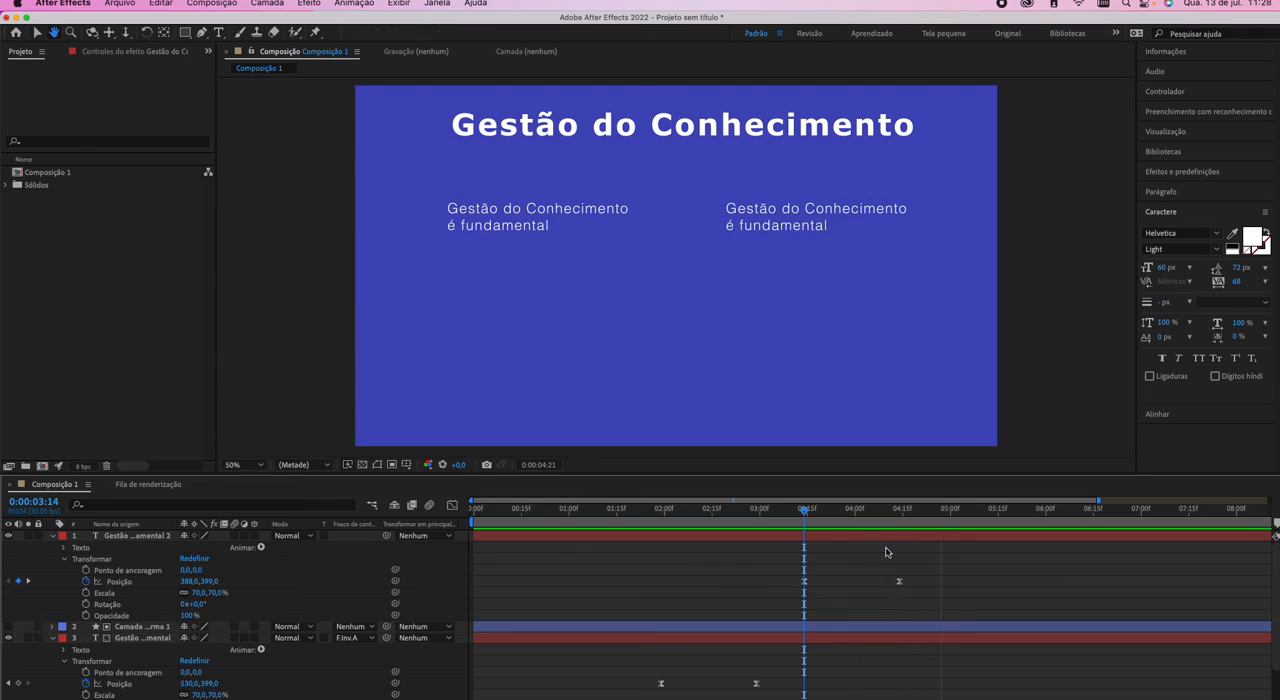
key(space)
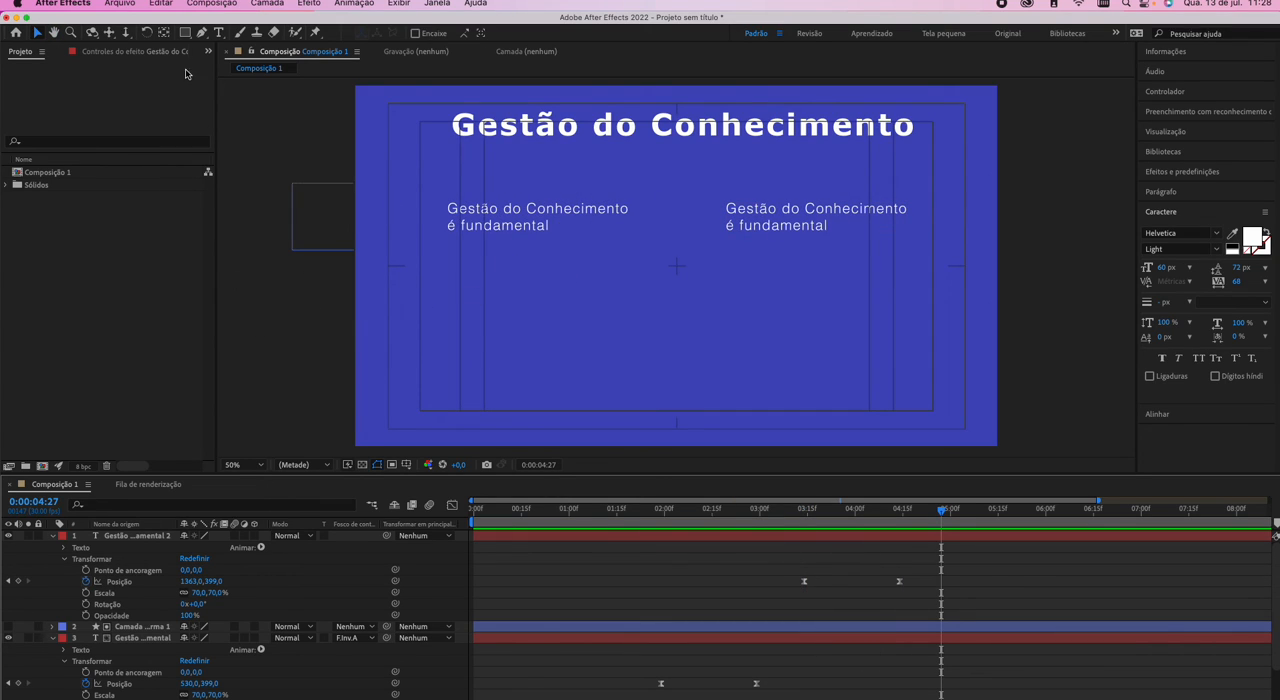
Draw a red rectangle covering the first paragraph and set the duplicate's track matte to Fosco invertido de alfa "Camada de forma 2".
click(186, 33)
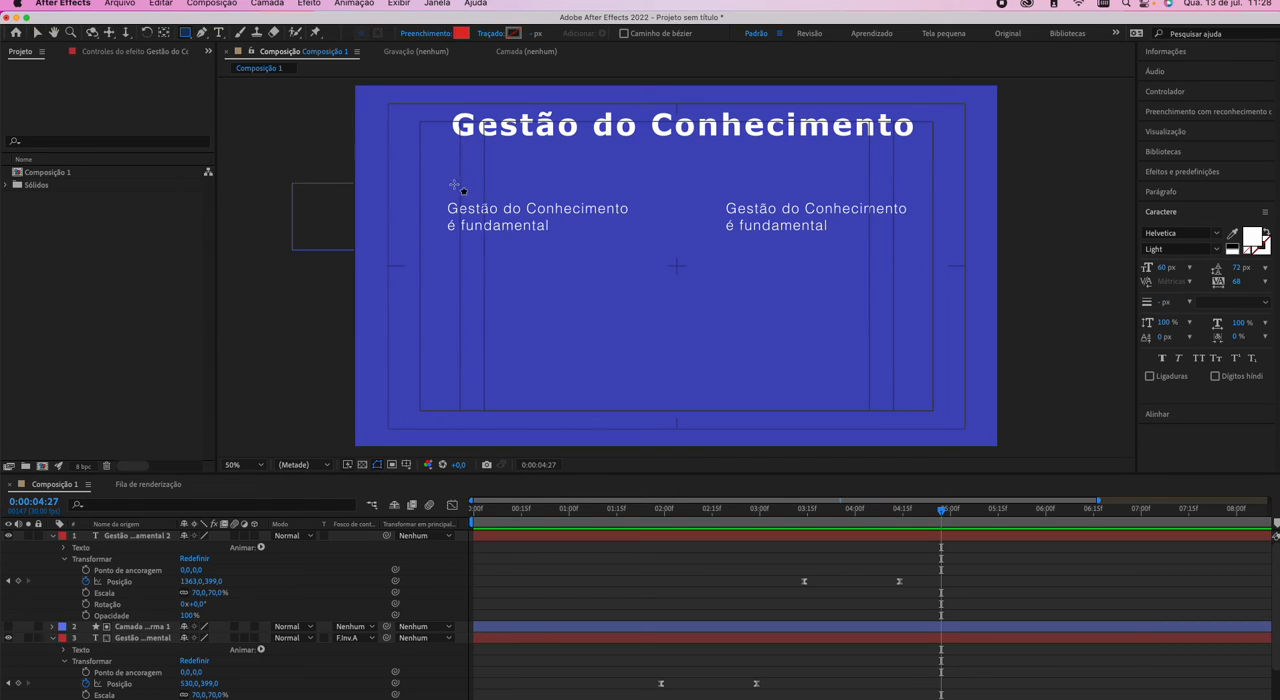
drag(433, 178, 686, 257)
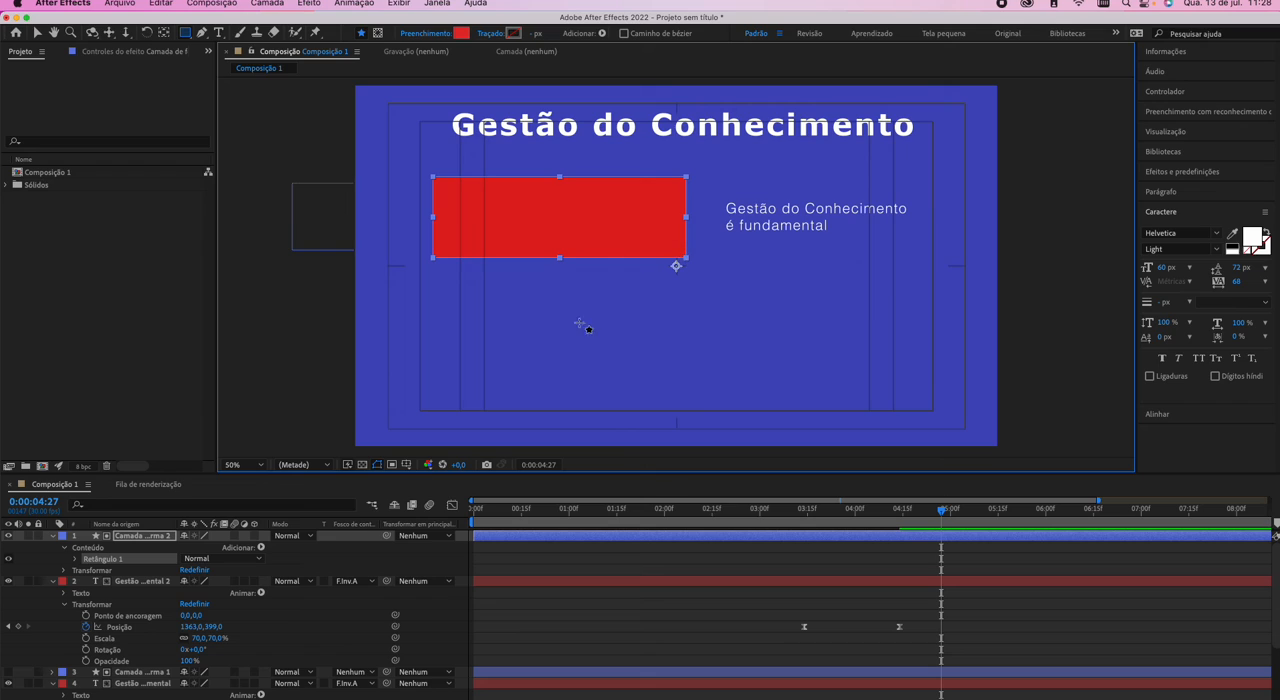
click(348, 581)
click(373, 597)
click(346, 583)
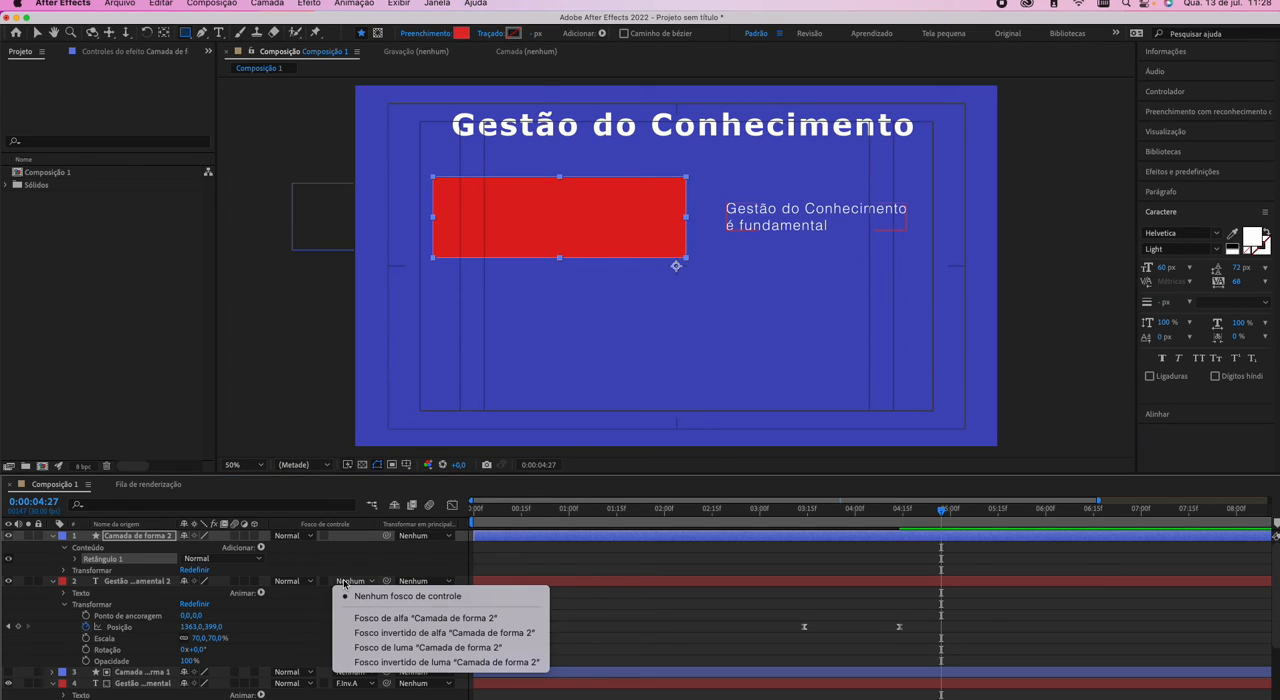
click(366, 632)
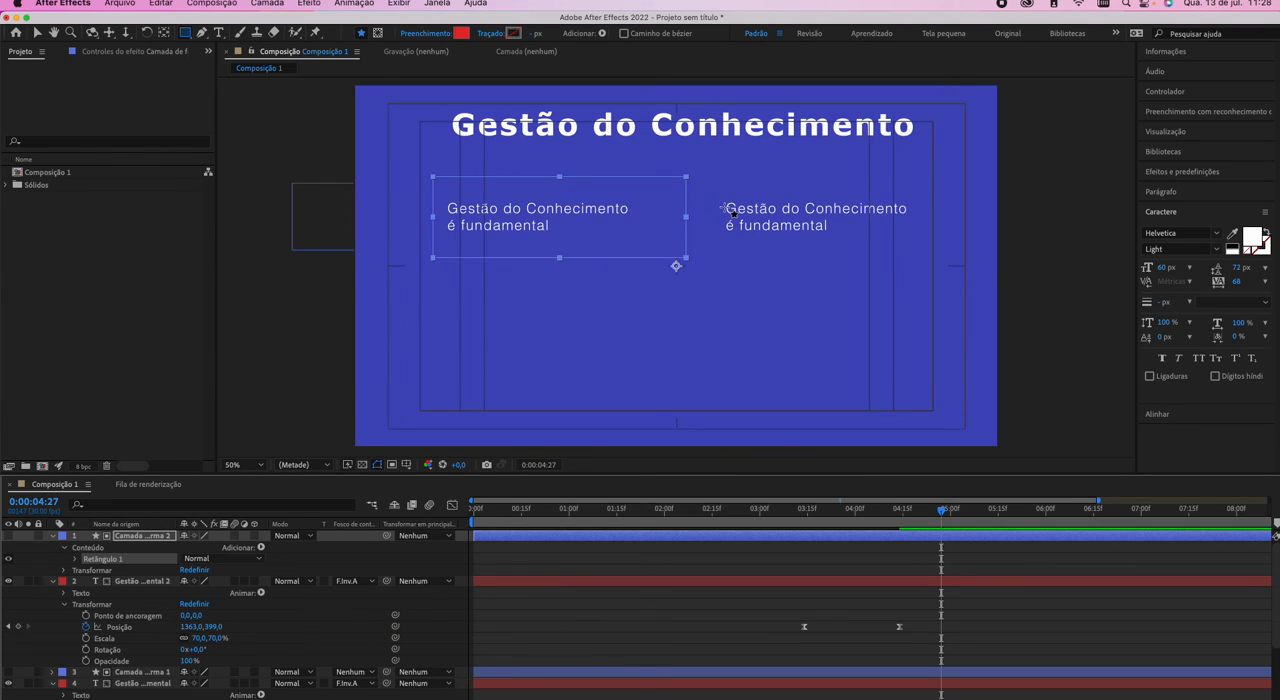
key(v)
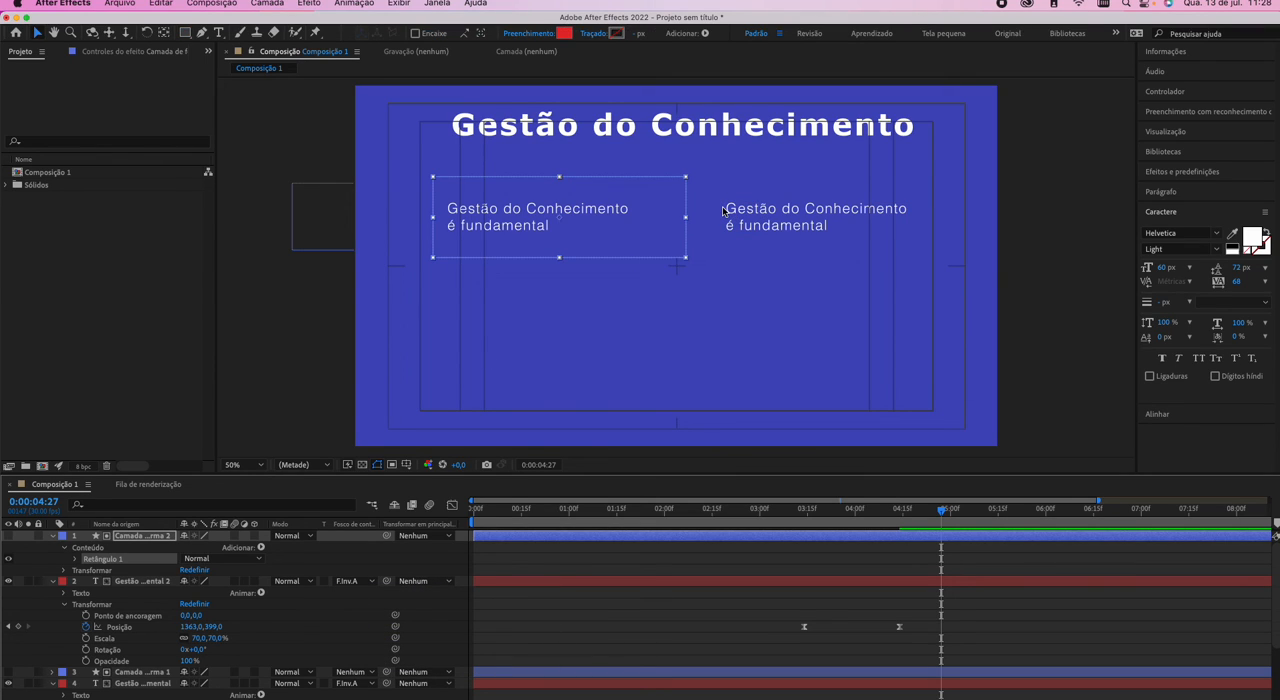
Set the duplicate paragraph's position at the 0:00:03:14 keyframe to 563,399 and preview its slide-in.
click(800, 528)
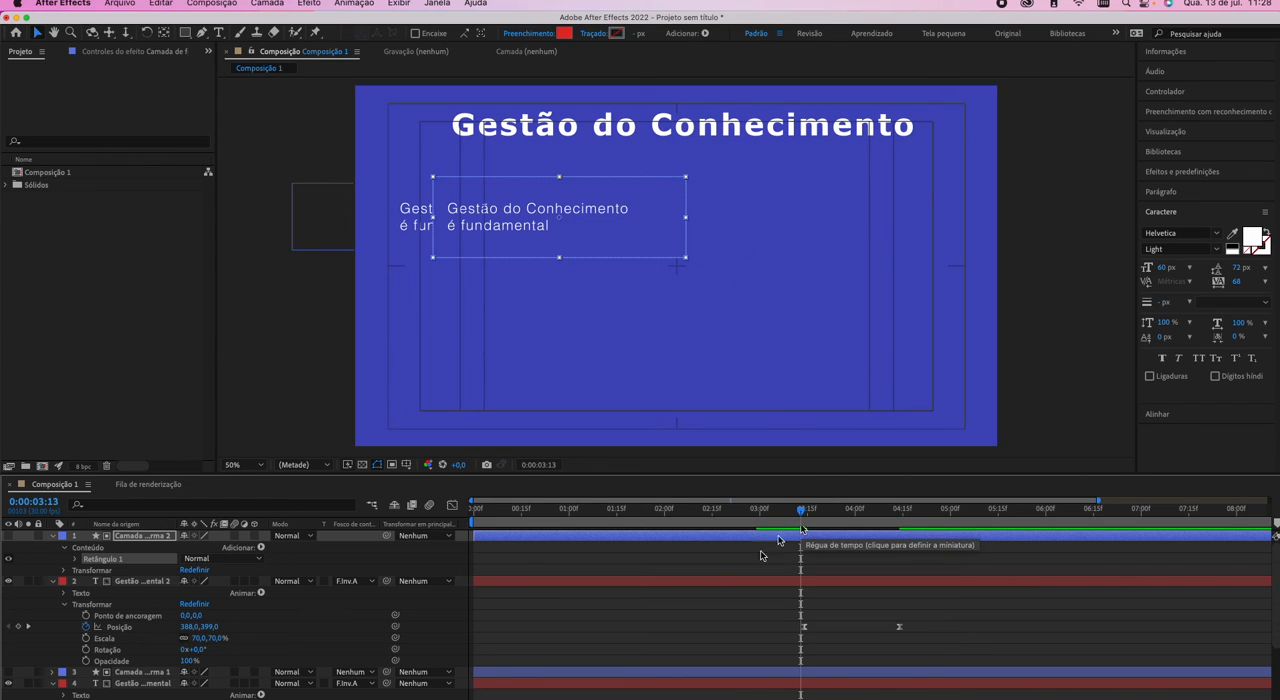
click(28, 626)
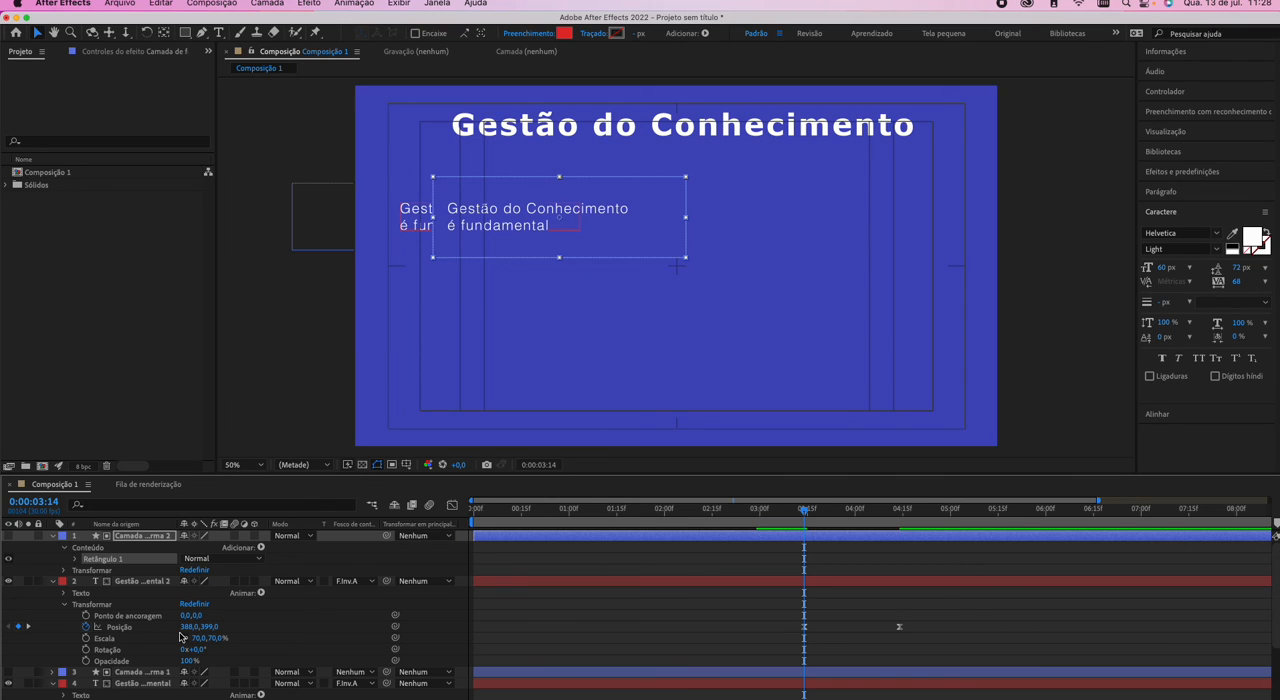
drag(186, 626, 303, 627)
click(606, 623)
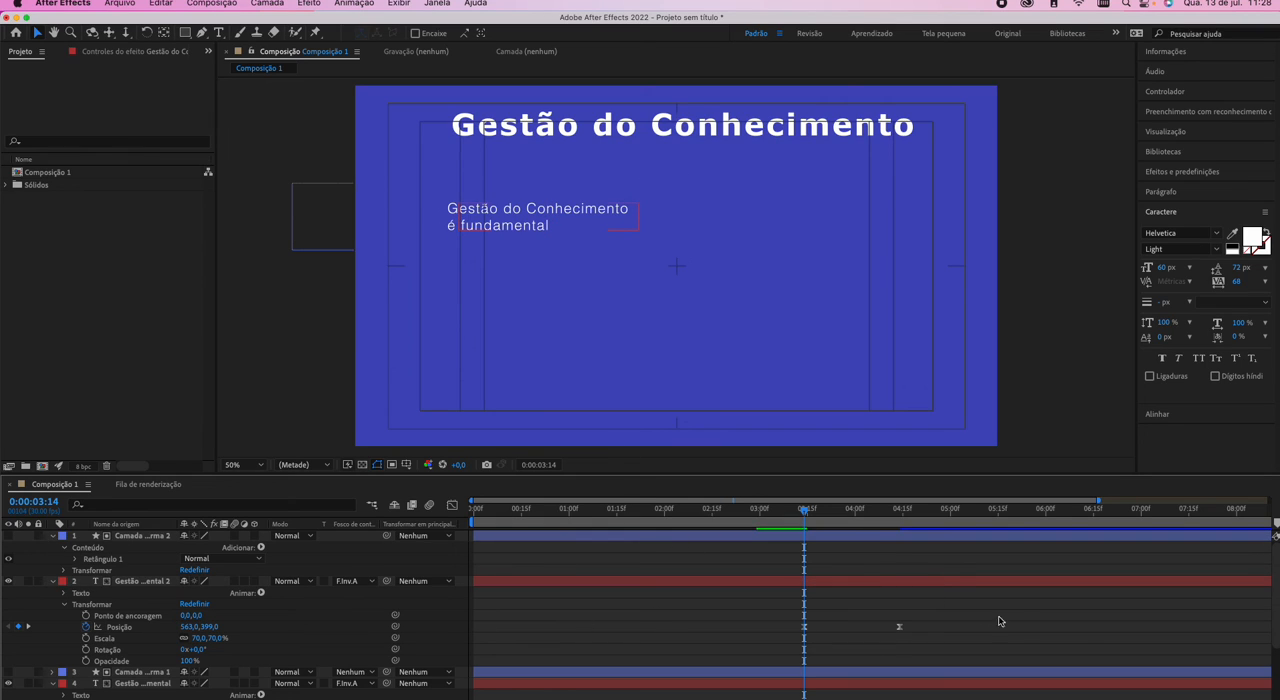
key(space)
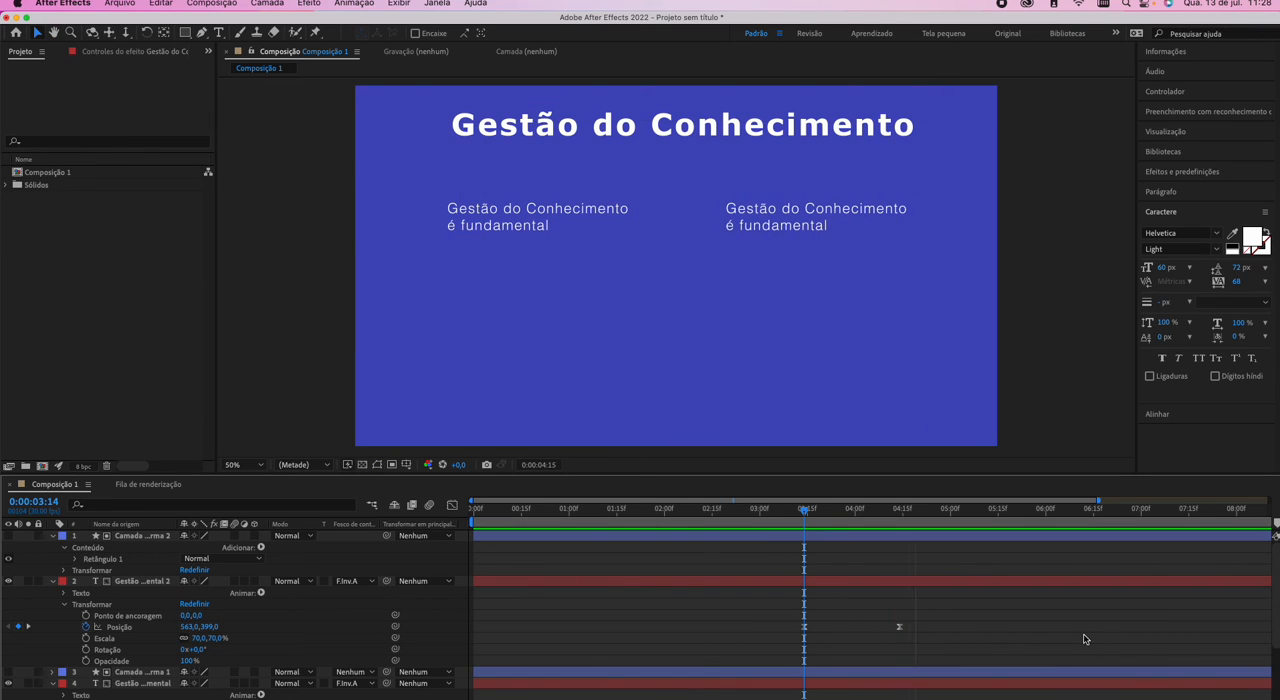
key(space)
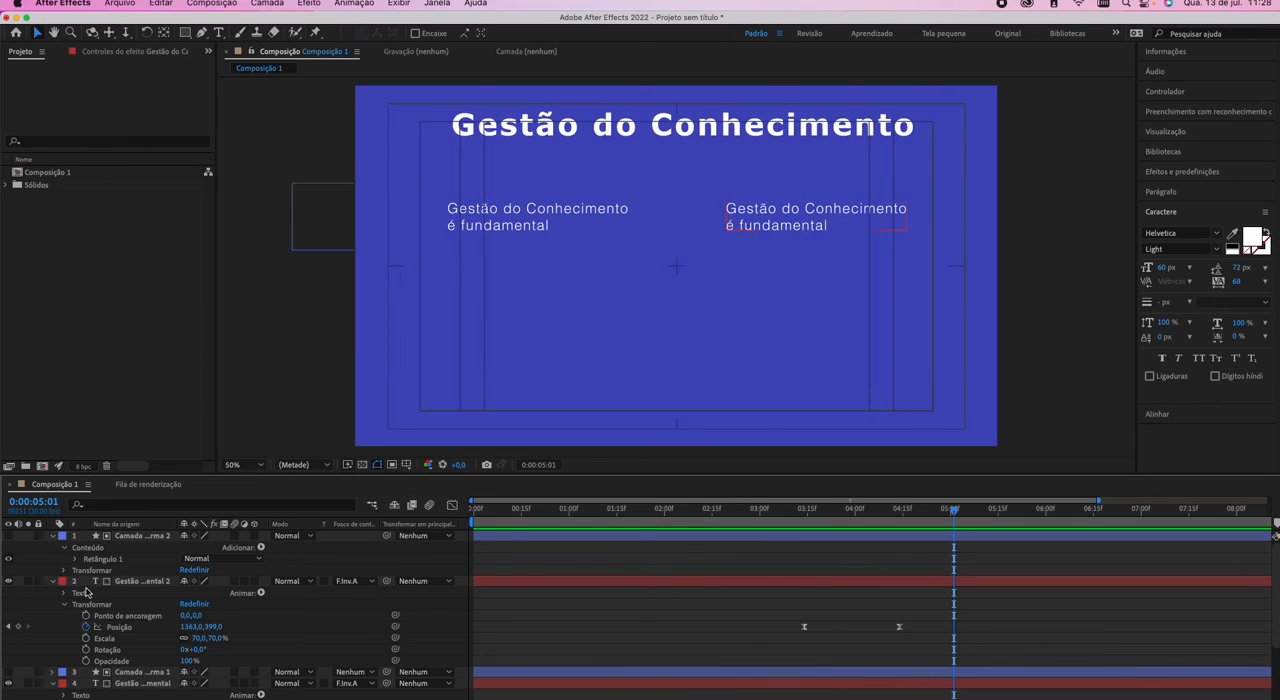
Collapse the expanded properties of the second matte rectangle and both paragraph layers.
click(52, 581)
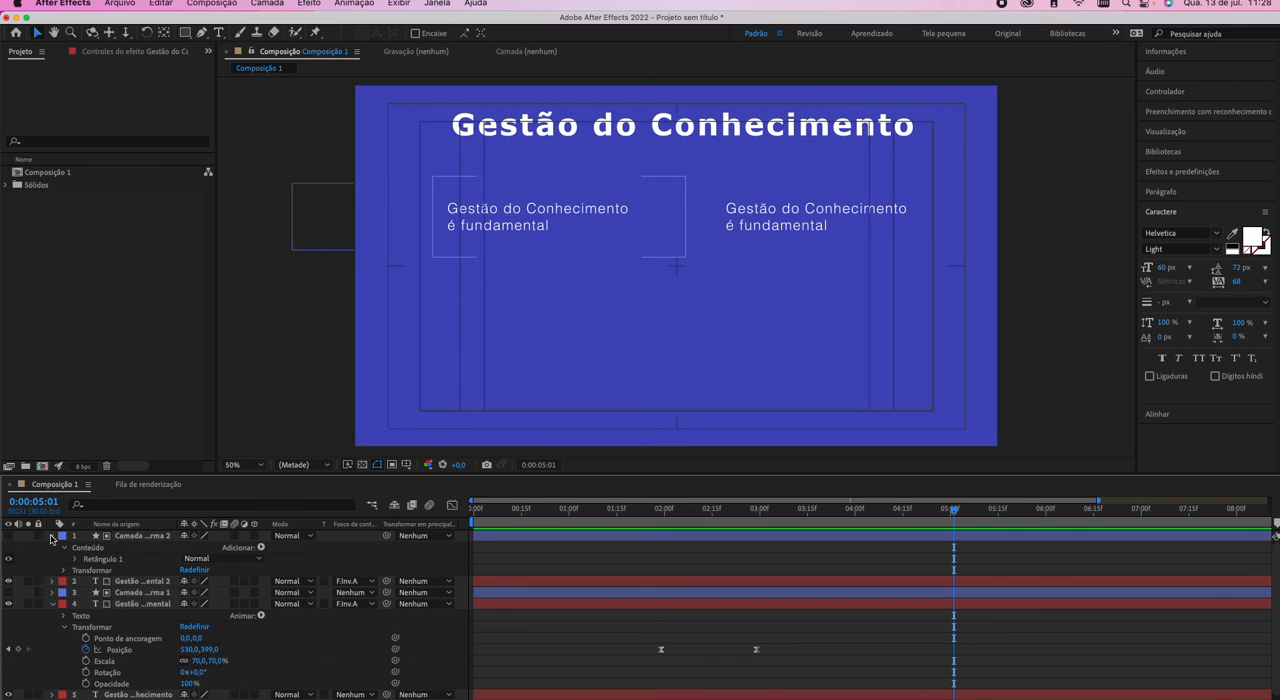
click(52, 537)
click(53, 570)
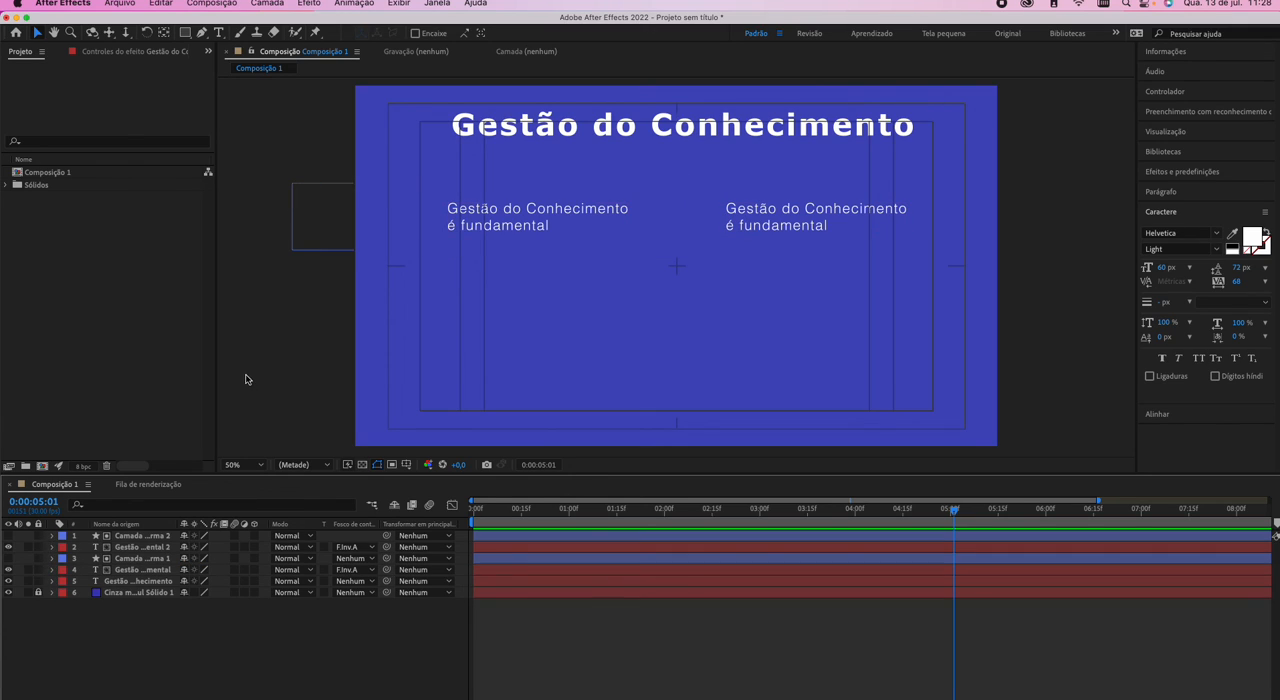
click(350, 548)
click(357, 638)
click(167, 584)
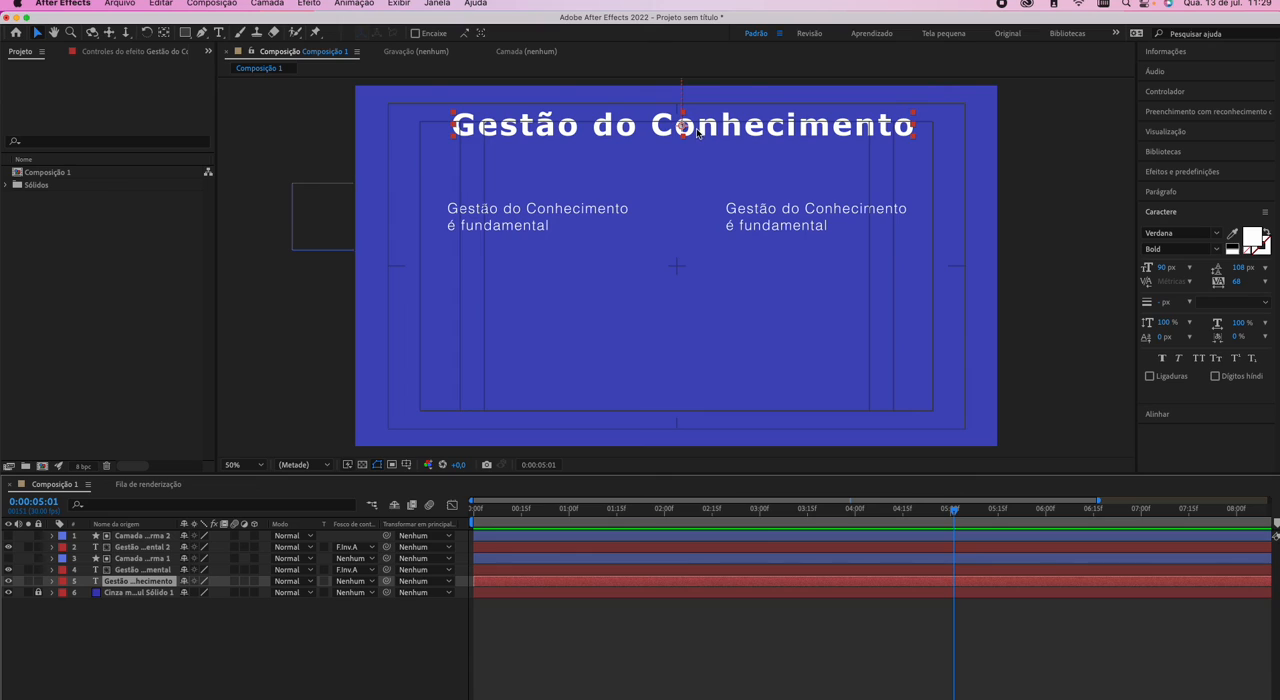
click(109, 614)
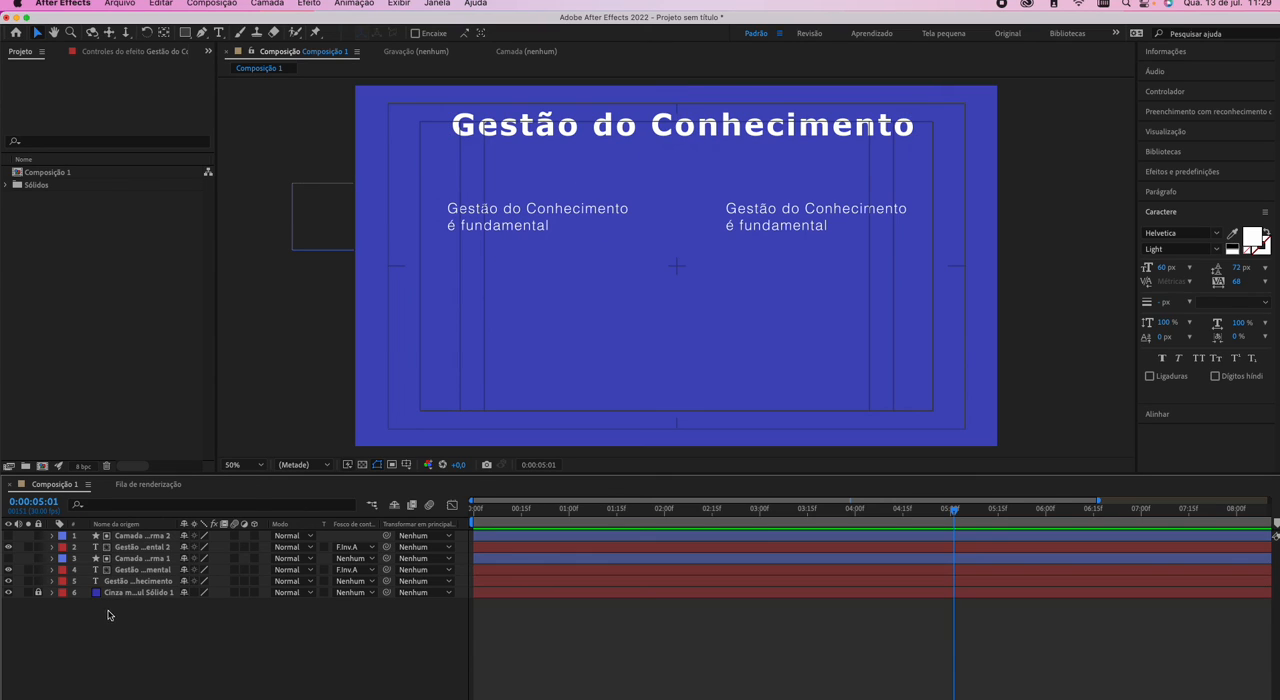
Draw a thin red rectangle just above the title, spanning its full width, and place its layer directly above the title layer.
click(185, 33)
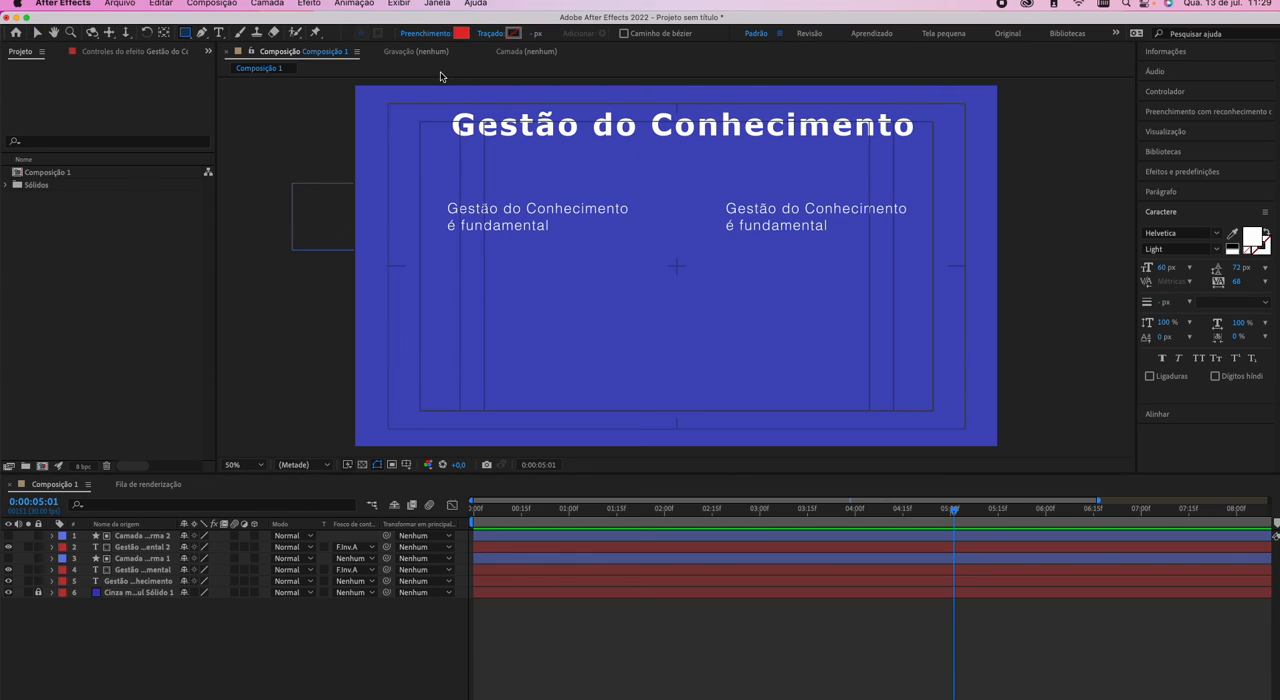
drag(445, 82, 922, 102)
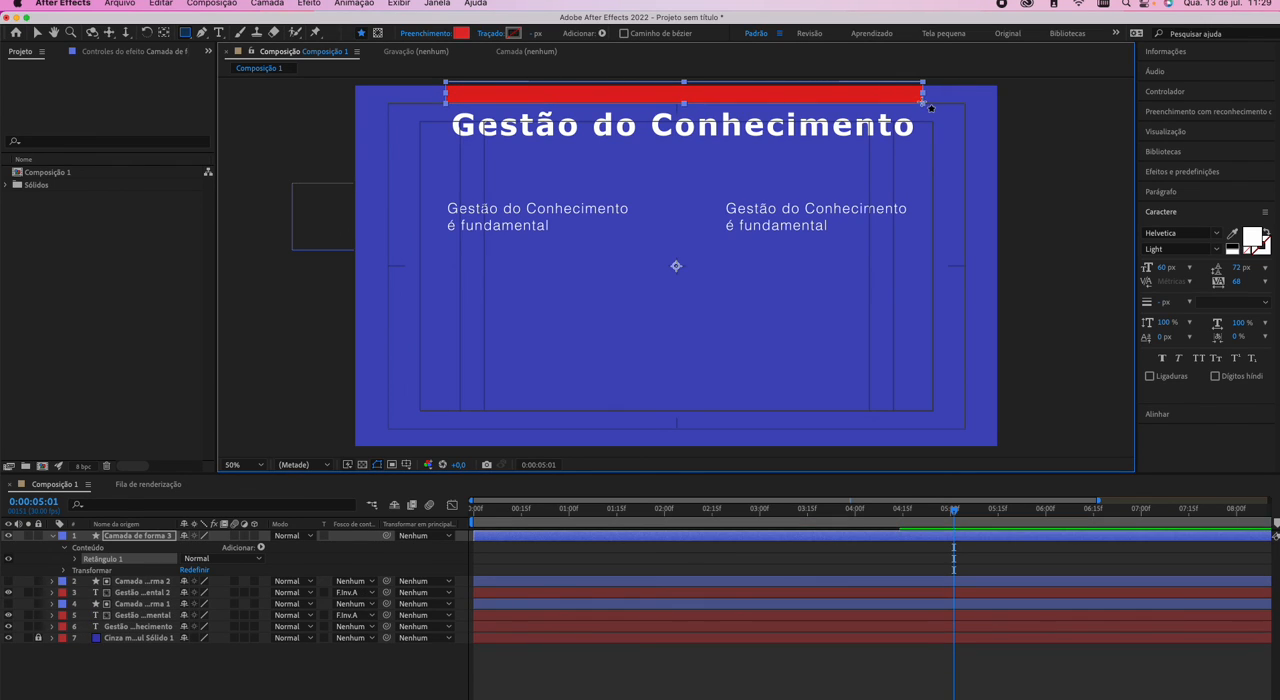
click(152, 537)
drag(152, 537, 160, 622)
Set the title's track matte to Fosco invertido de alfa "Camada de forma 3" and preview its slide-in twice from the start.
click(355, 631)
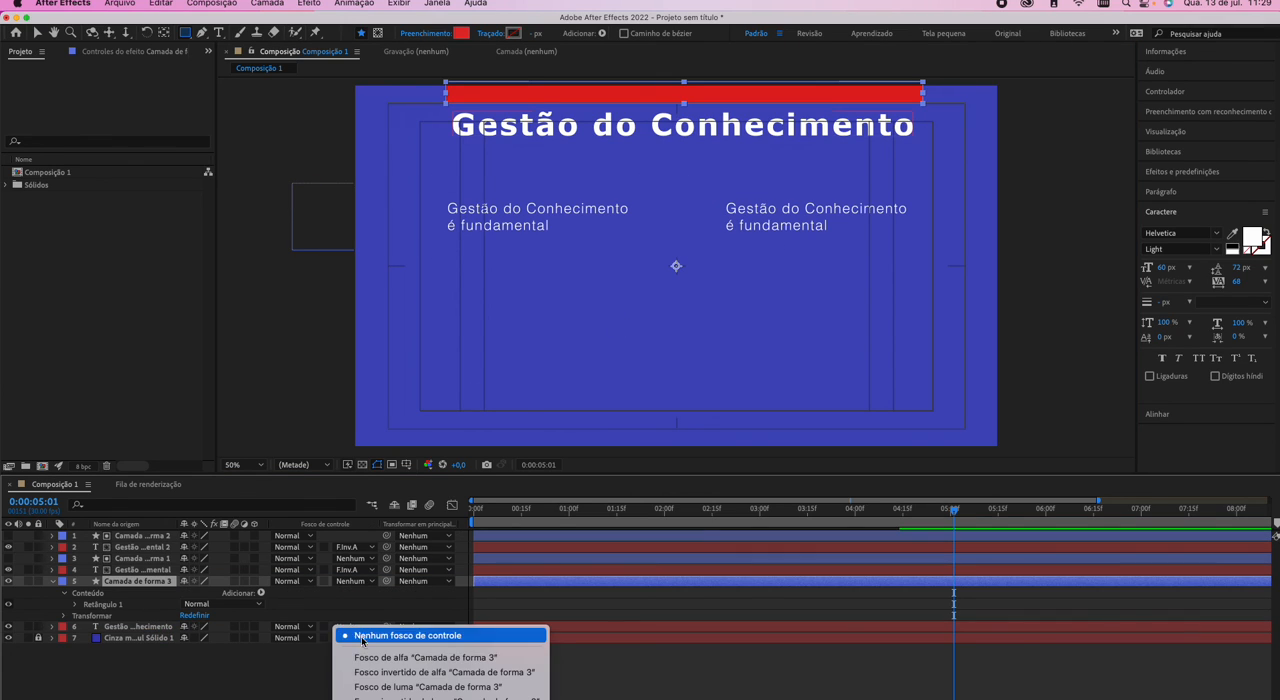
click(369, 670)
click(469, 507)
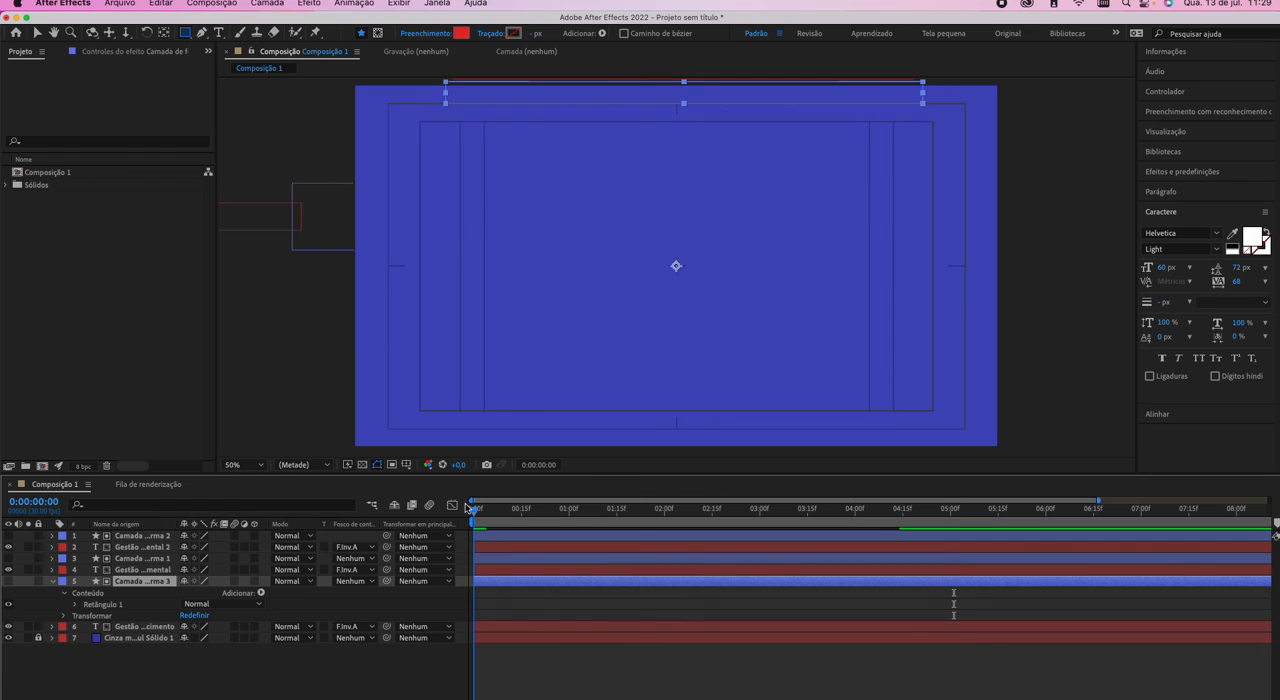
key(space)
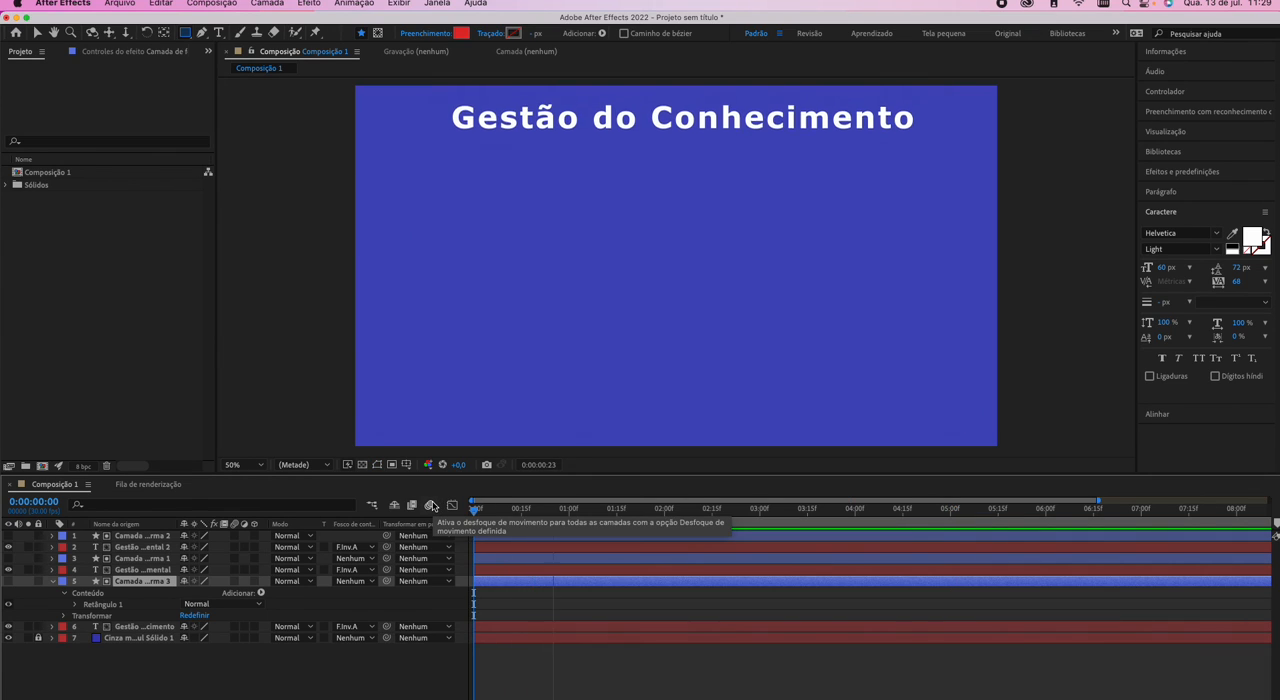
key(space)
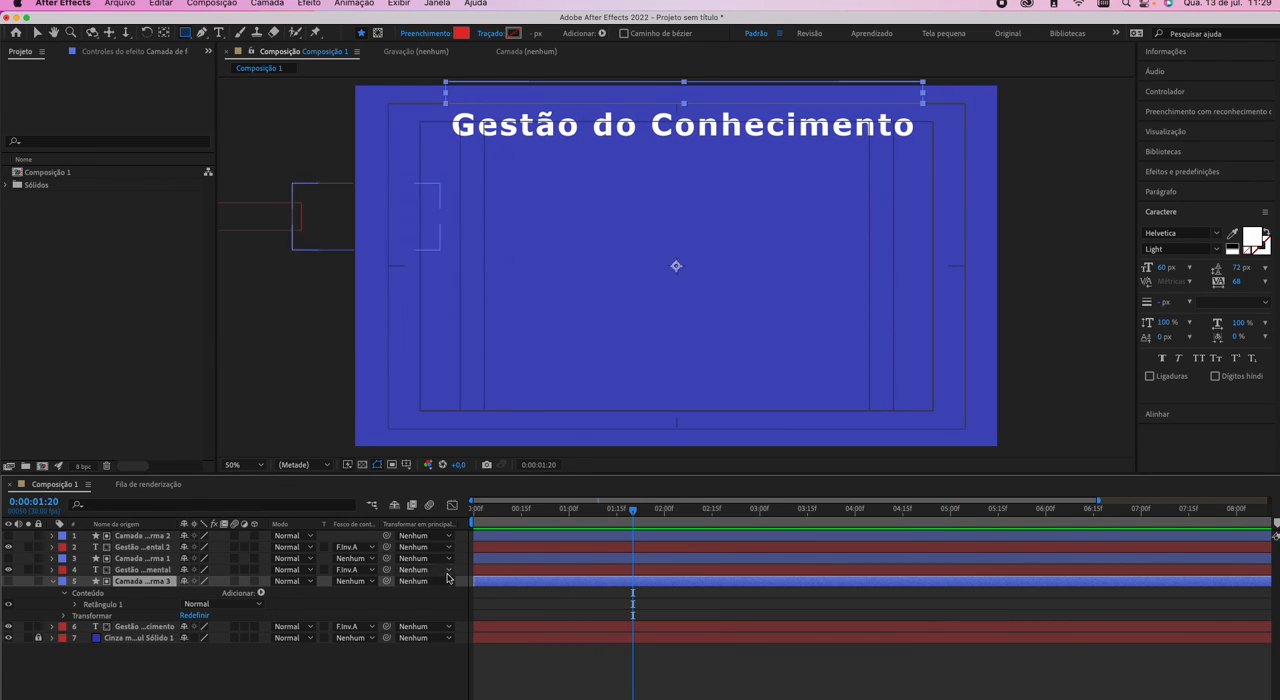
click(474, 508)
key(space)
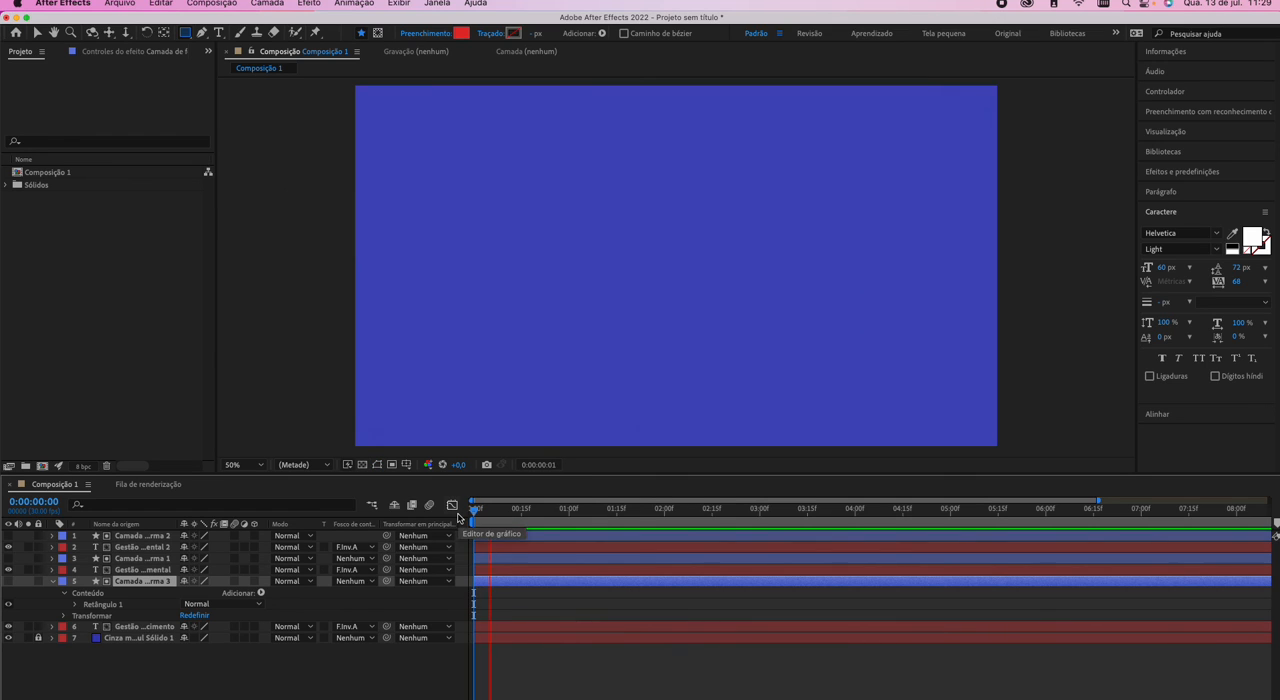
key(space)
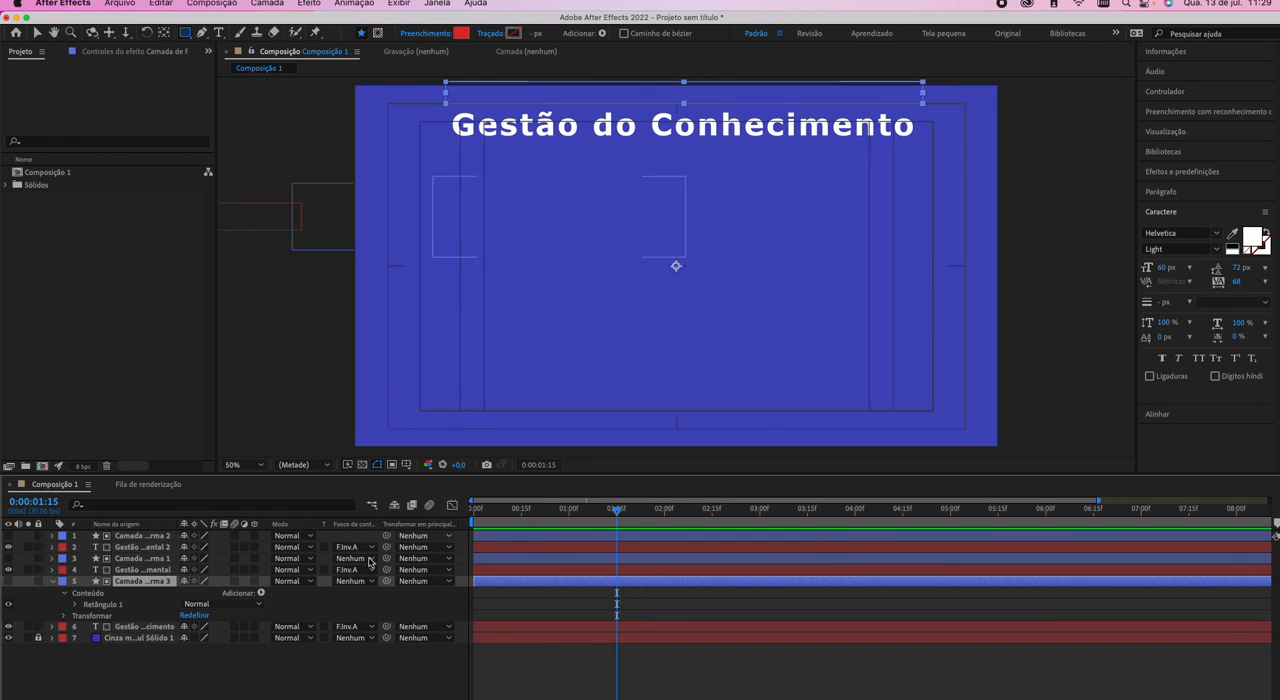
Deselect the title's matte rectangle and collapse its expanded layer properties.
click(133, 663)
click(52, 581)
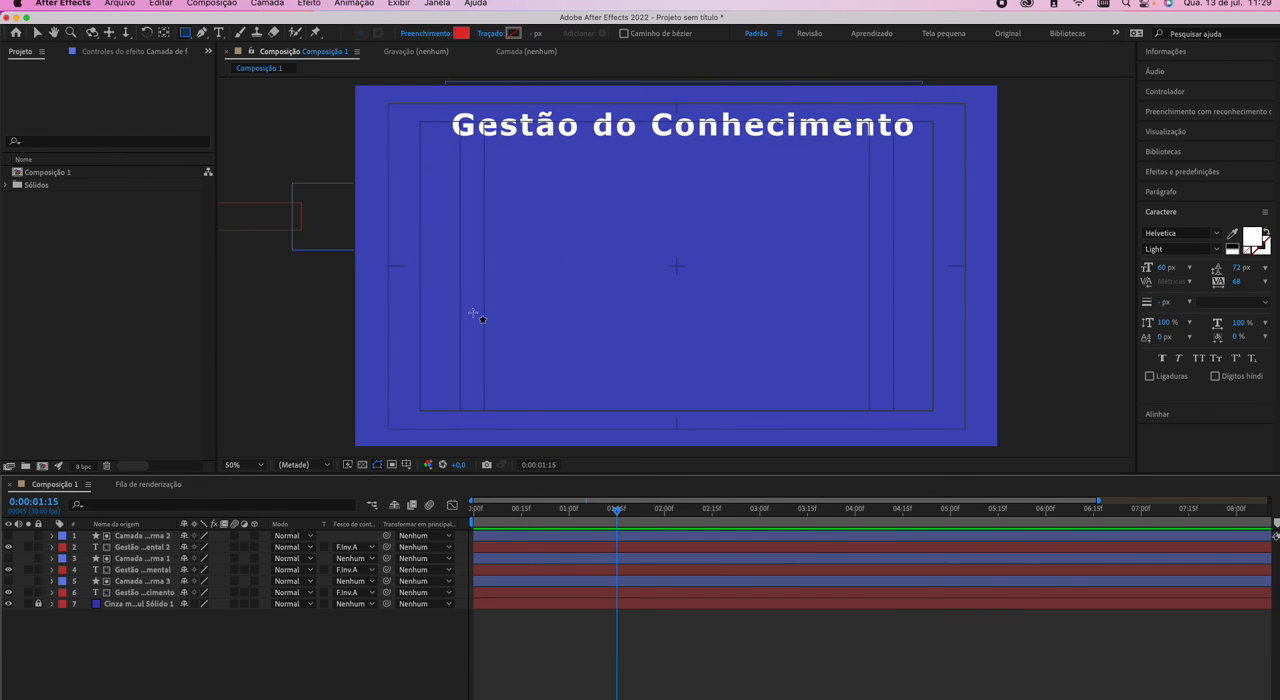